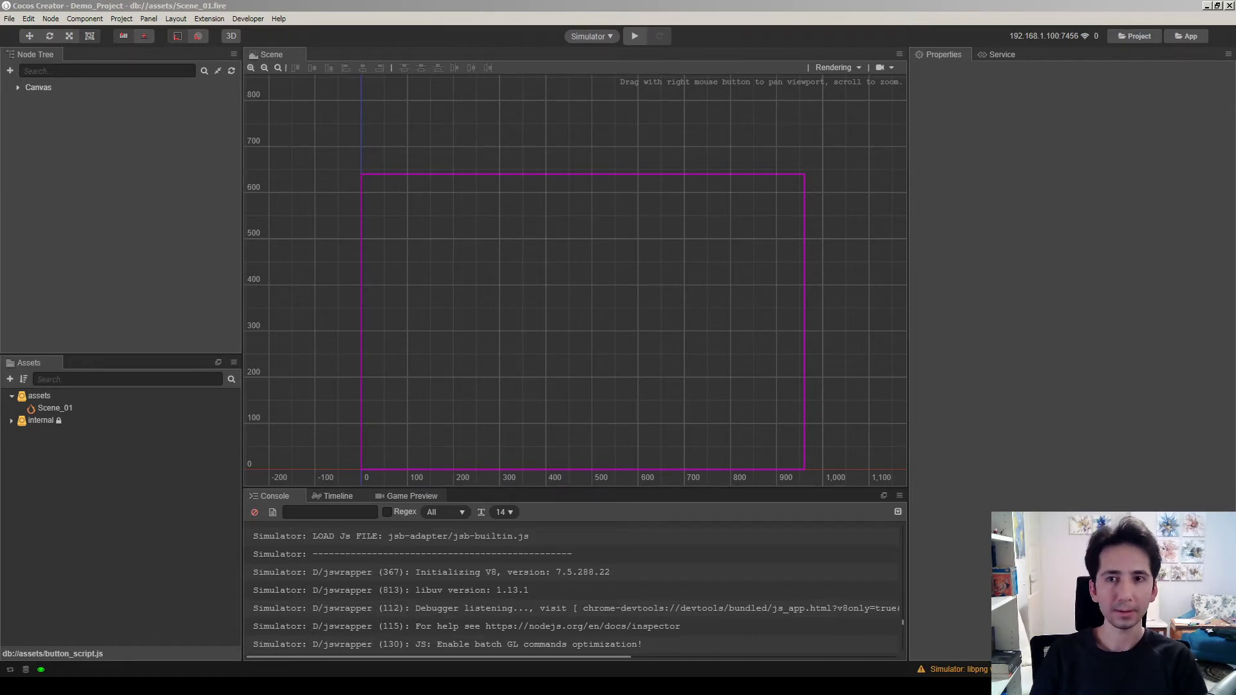
Create a Splash sprite node and drag it toward the scene centre.
{"action": "right_click", "coordinate": [50, 154]}
{"action": "mouse_move", "coordinate": [76, 165]}
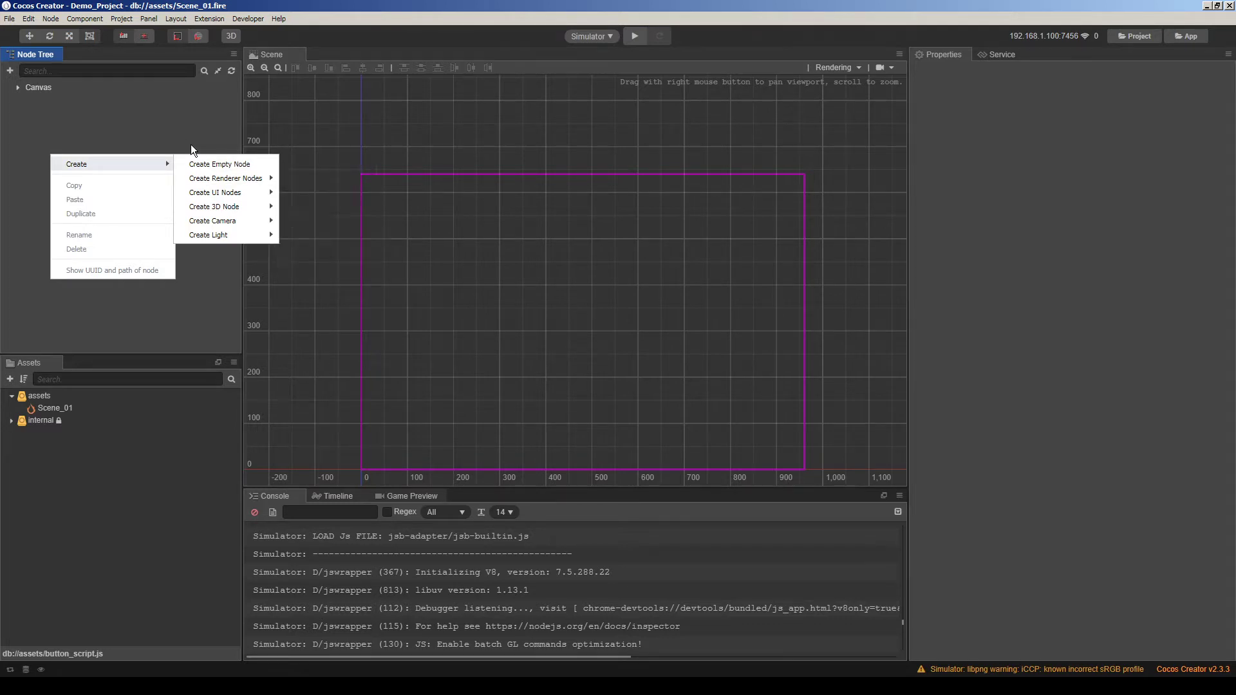
{"action": "mouse_move", "coordinate": [225, 178]}
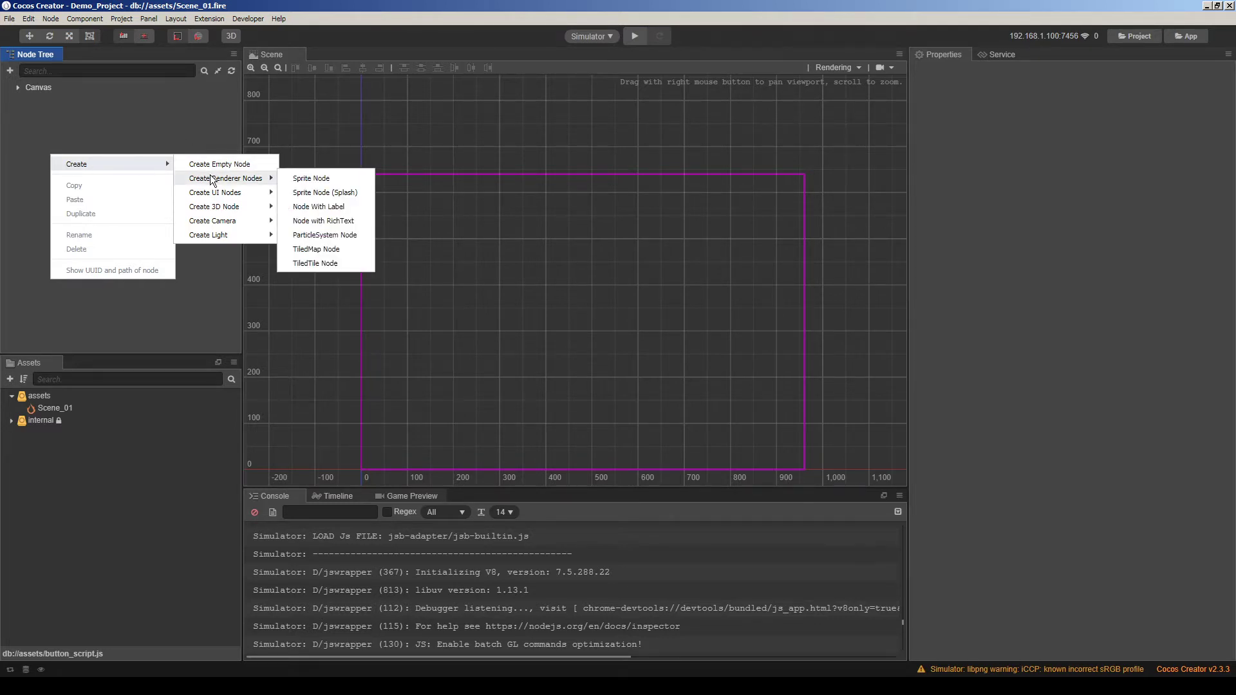
{"action": "left_click", "coordinate": [332, 193]}
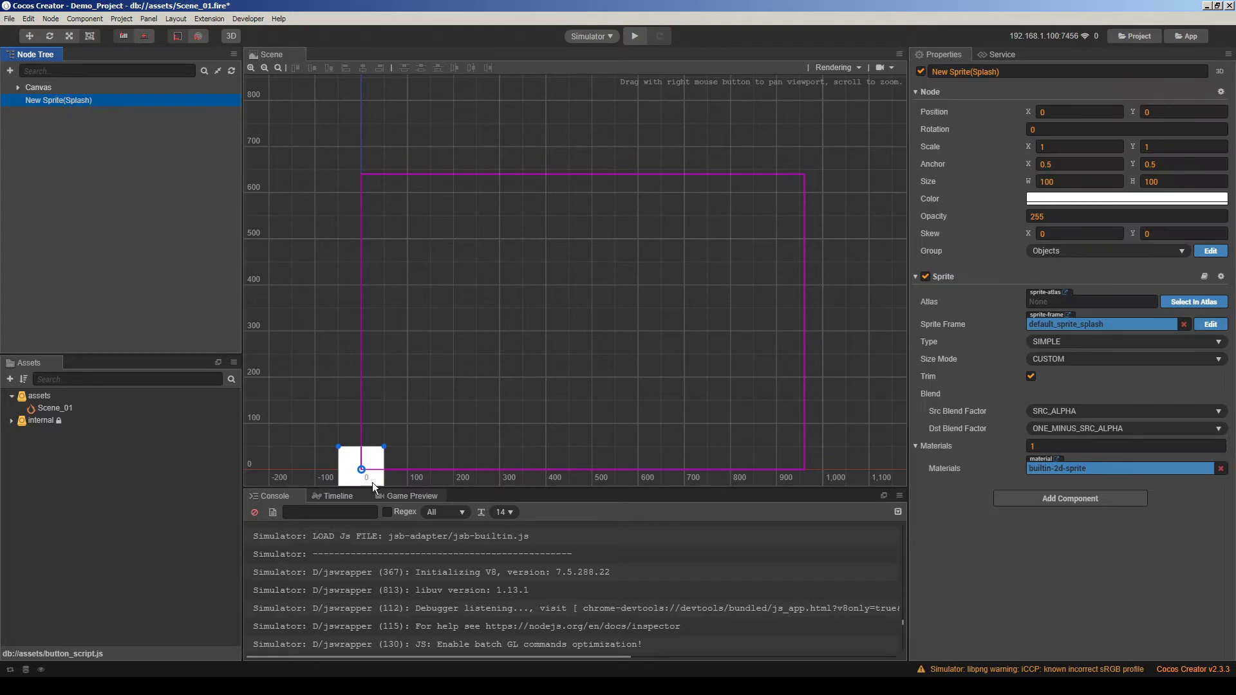
{"action": "left_click", "coordinate": [29, 37]}
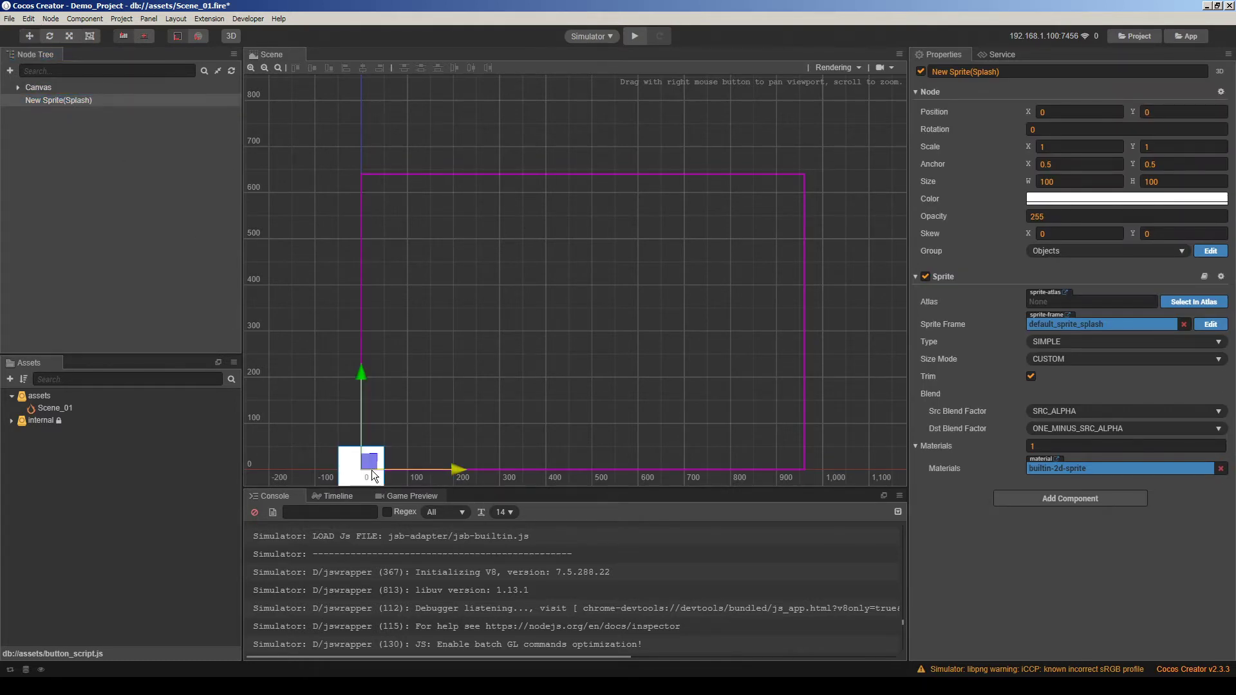
{"action": "mouse_move", "coordinate": [371, 470]}
{"action": "left_mouse_down"}
{"action": "mouse_move", "coordinate": [483, 471]}
{"action": "mouse_move", "coordinate": [515, 439]}
{"action": "mouse_move", "coordinate": [597, 250]}
{"action": "left_mouse_up"}
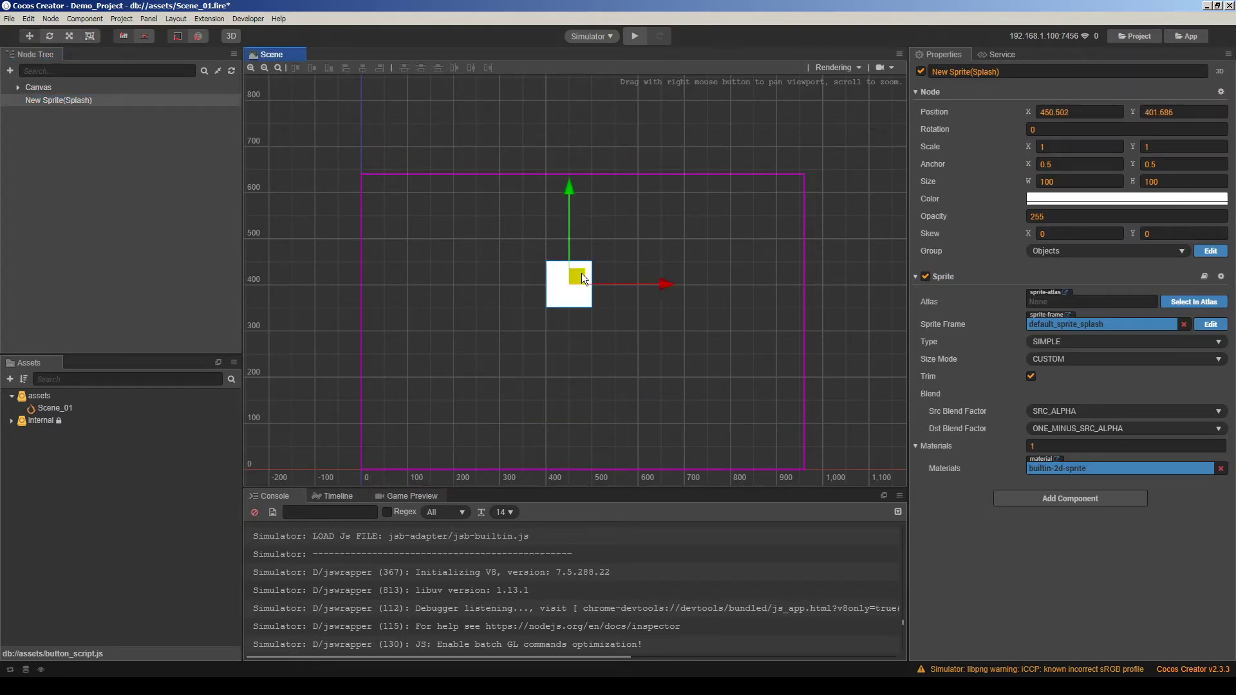
Rename the sprite node to Box and nudge it slightly higher.
{"action": "left_click", "coordinate": [46, 103]}
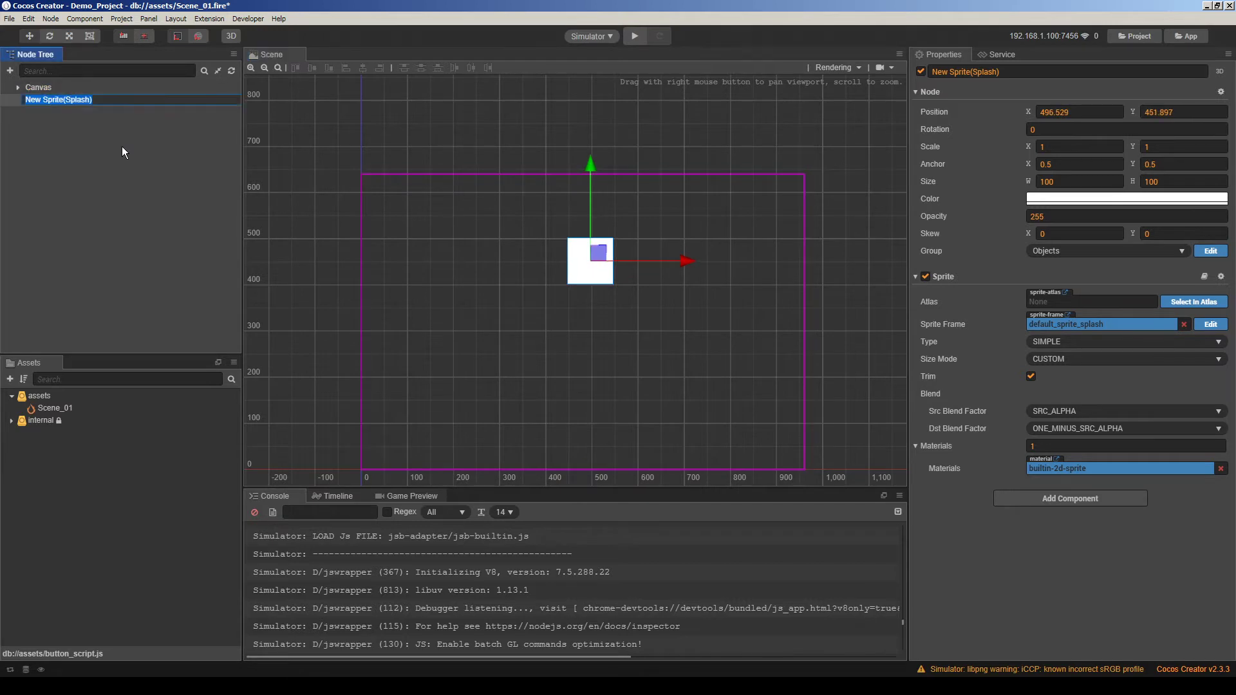
{"action": "key", "text": "F2"}
{"action": "type", "text": "Box"}
{"action": "key", "text": "Return"}
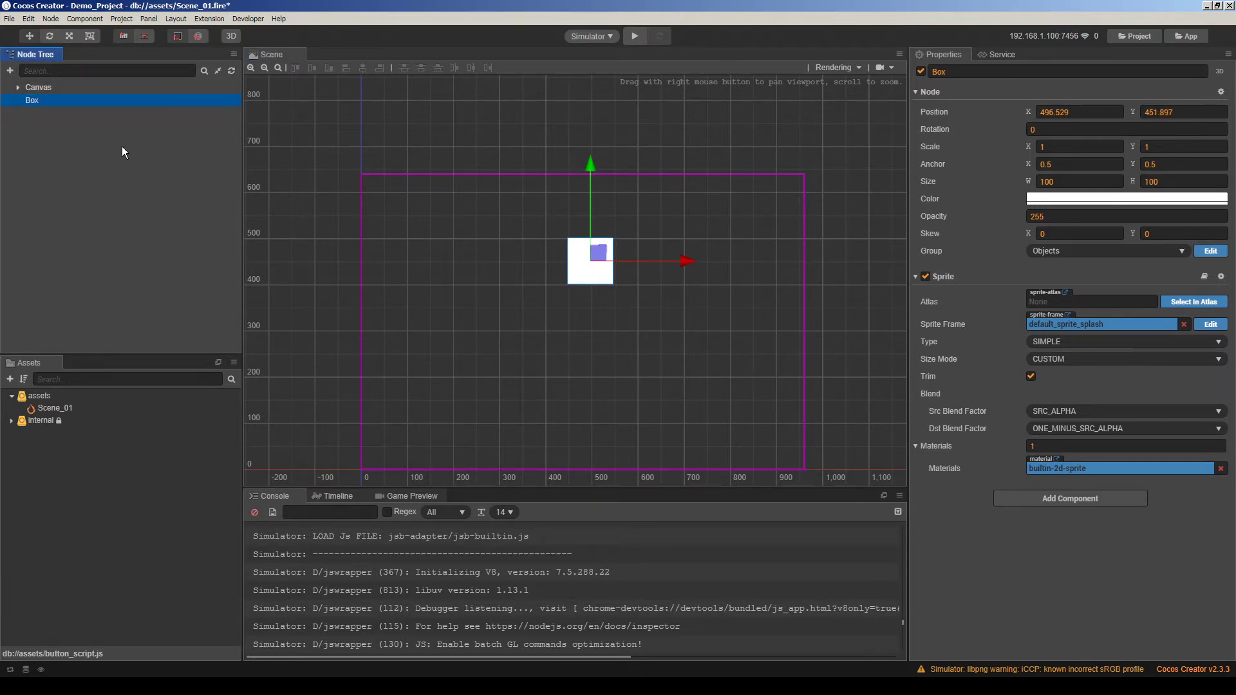
{"action": "left_click_drag", "start_coordinate": [596, 252], "coordinate": [597, 244]}
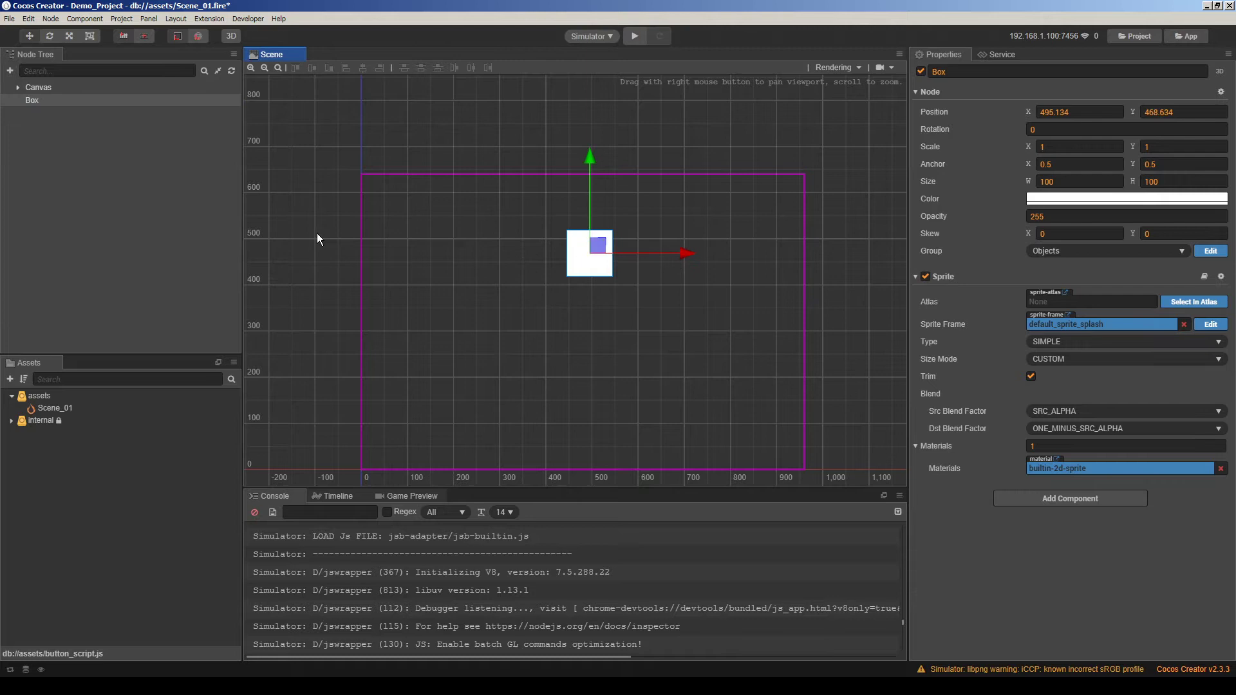
Create a second Splash sprite node named Button.
{"action": "left_click", "coordinate": [56, 178]}
{"action": "right_click", "coordinate": [56, 179]}
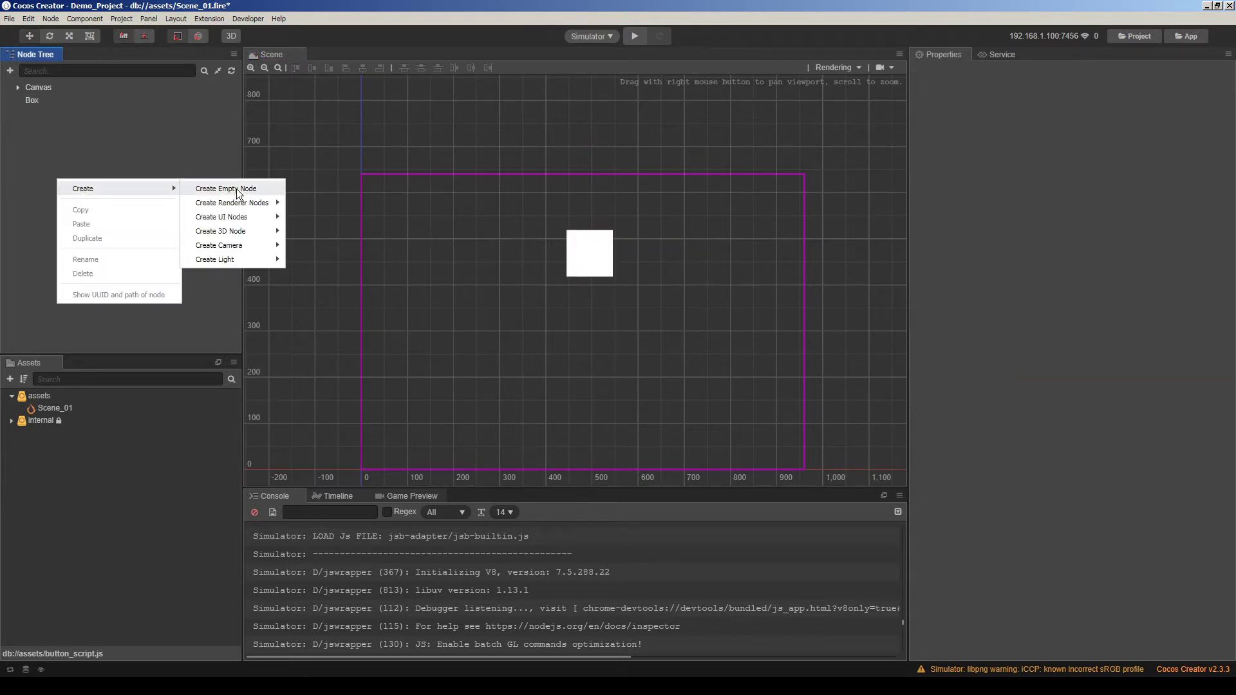
{"action": "mouse_move", "coordinate": [232, 203]}
{"action": "left_click", "coordinate": [359, 214]}
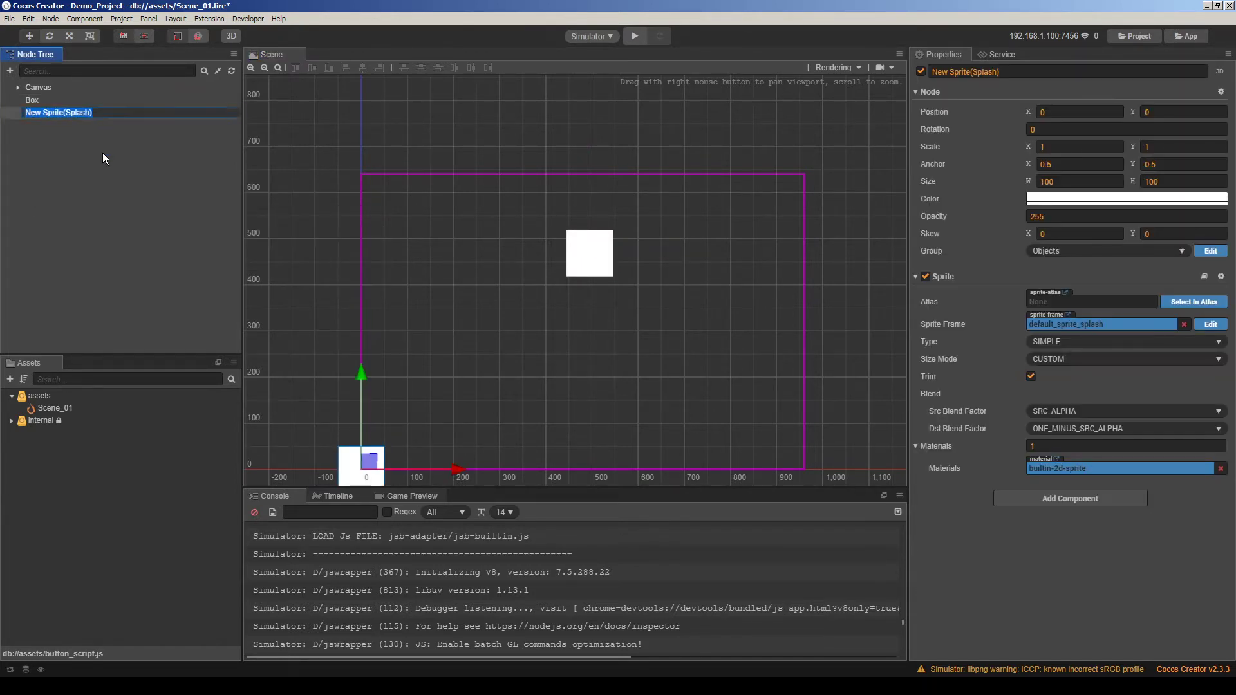
{"action": "type", "text": "Button"}
{"action": "key", "text": "Return"}
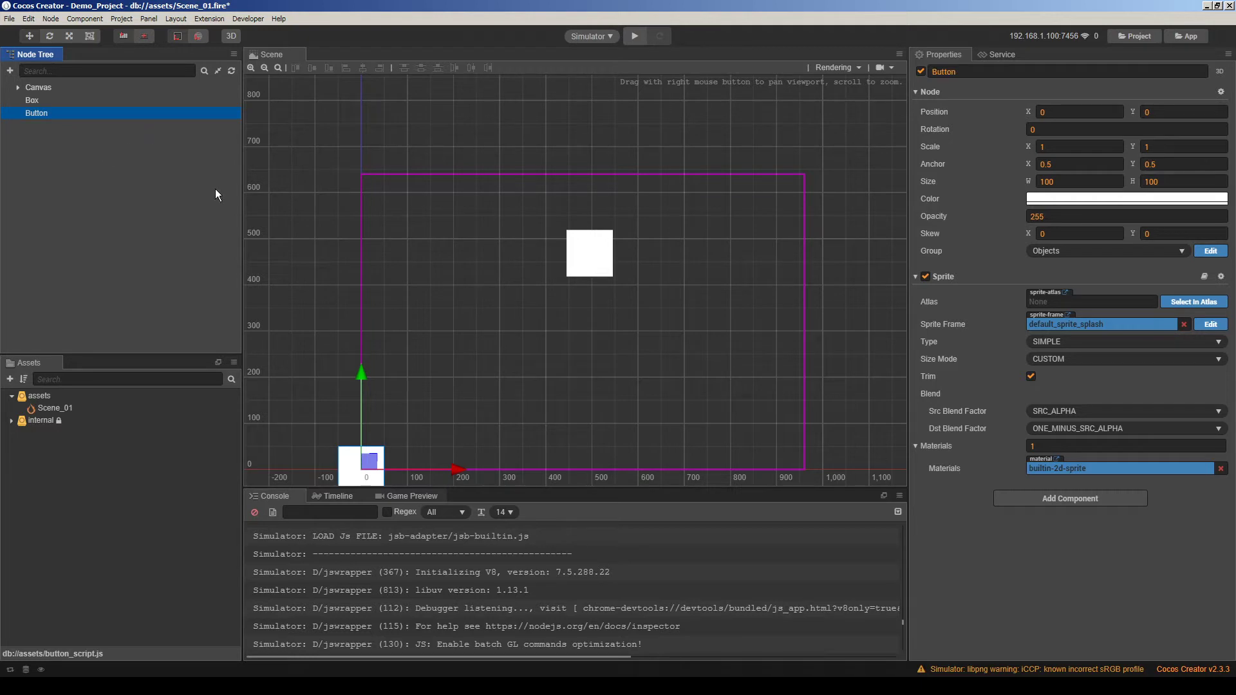
Move Button below Box and widen it into a 351×83 bar.
{"action": "left_click_drag", "start_coordinate": [376, 470], "coordinate": [605, 362]}
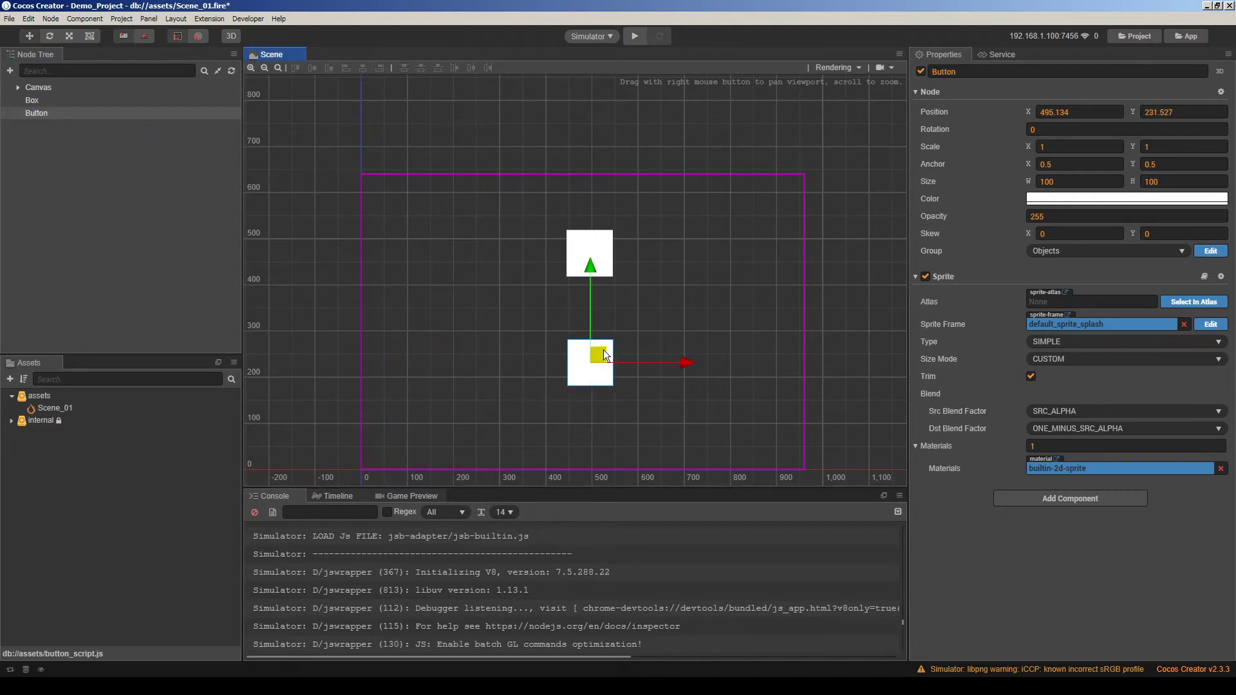
{"action": "left_click", "coordinate": [89, 36]}
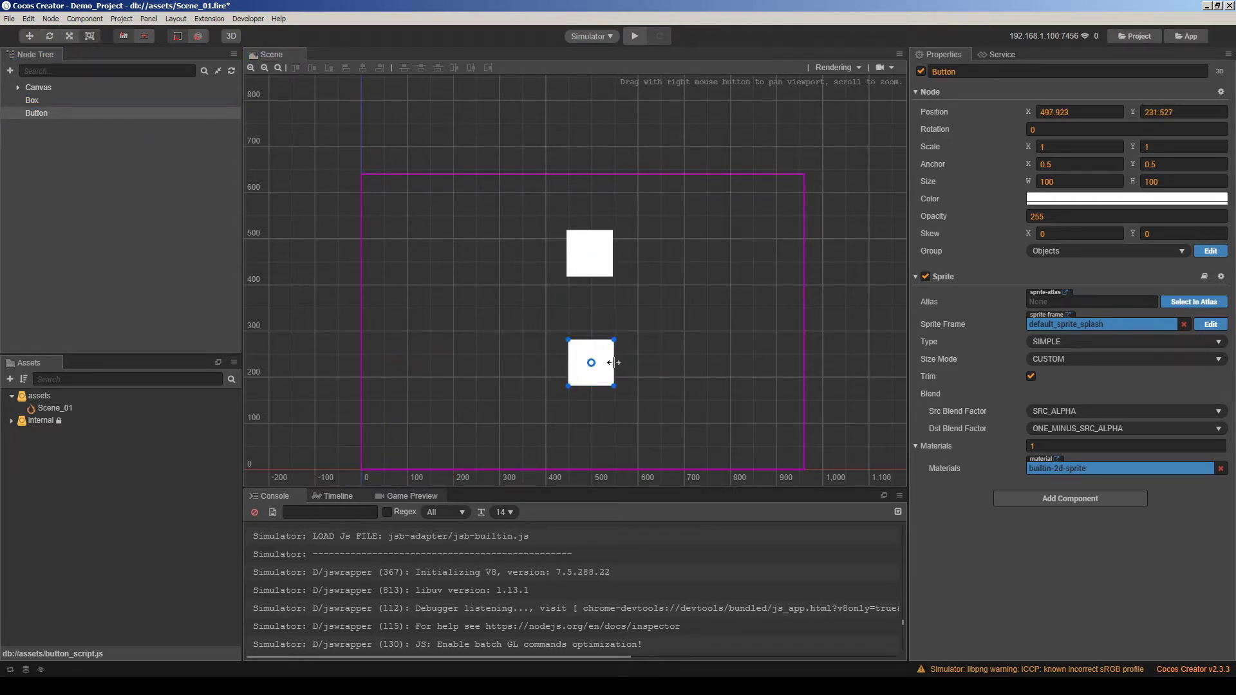
{"action": "mouse_move", "coordinate": [615, 362]}
{"action": "left_mouse_down"}
{"action": "mouse_move", "coordinate": [674, 361]}
{"action": "mouse_move", "coordinate": [651, 345]}
{"action": "left_mouse_up"}
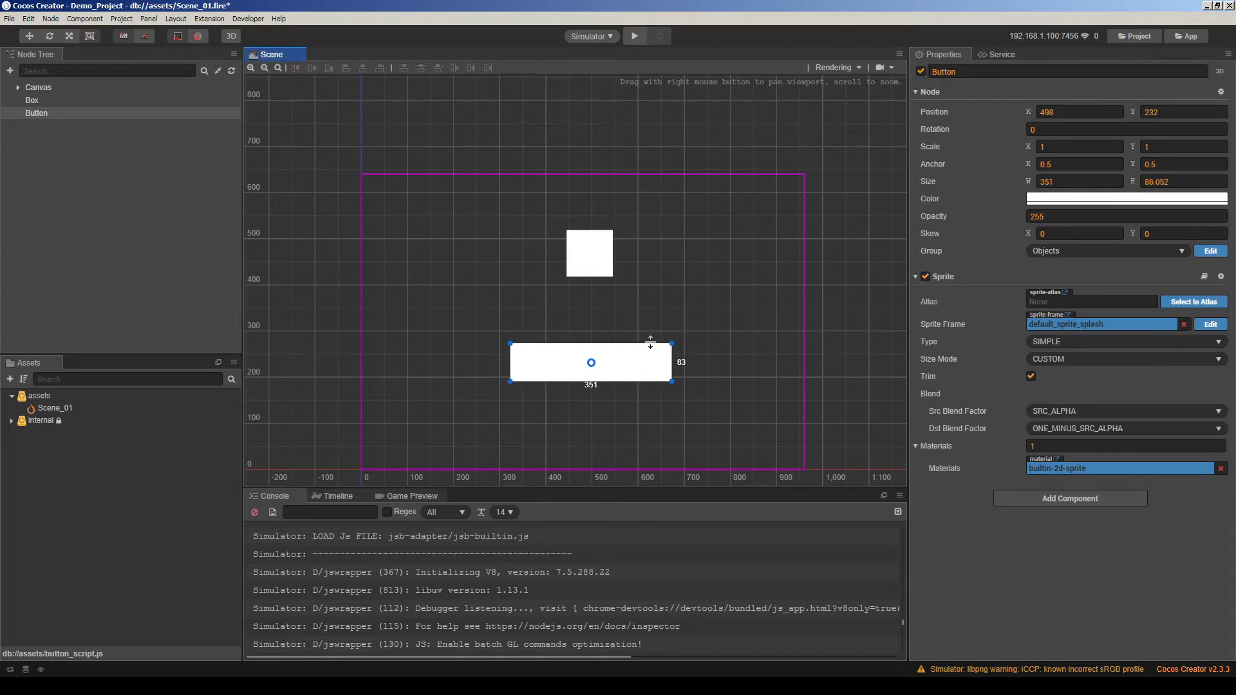
Add a black child label under Button with the text 'Change Color'.
{"action": "right_click", "coordinate": [36, 114]}
{"action": "mouse_move", "coordinate": [212, 138]}
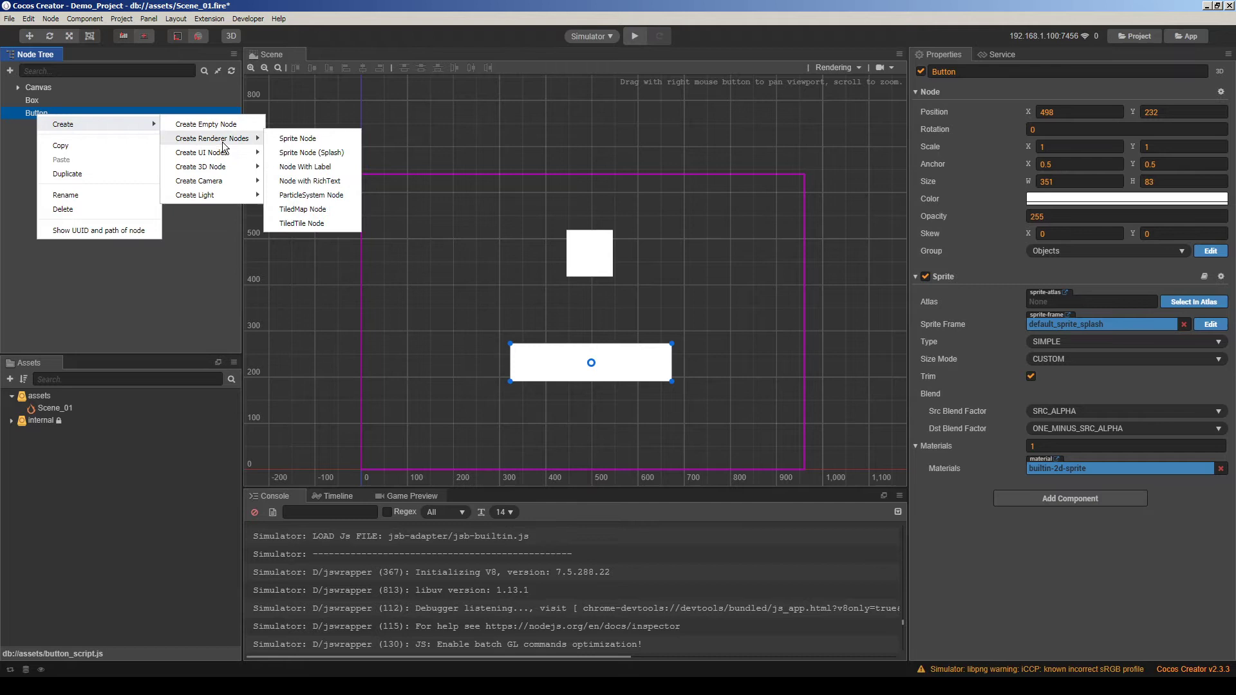
{"action": "left_click", "coordinate": [335, 167]}
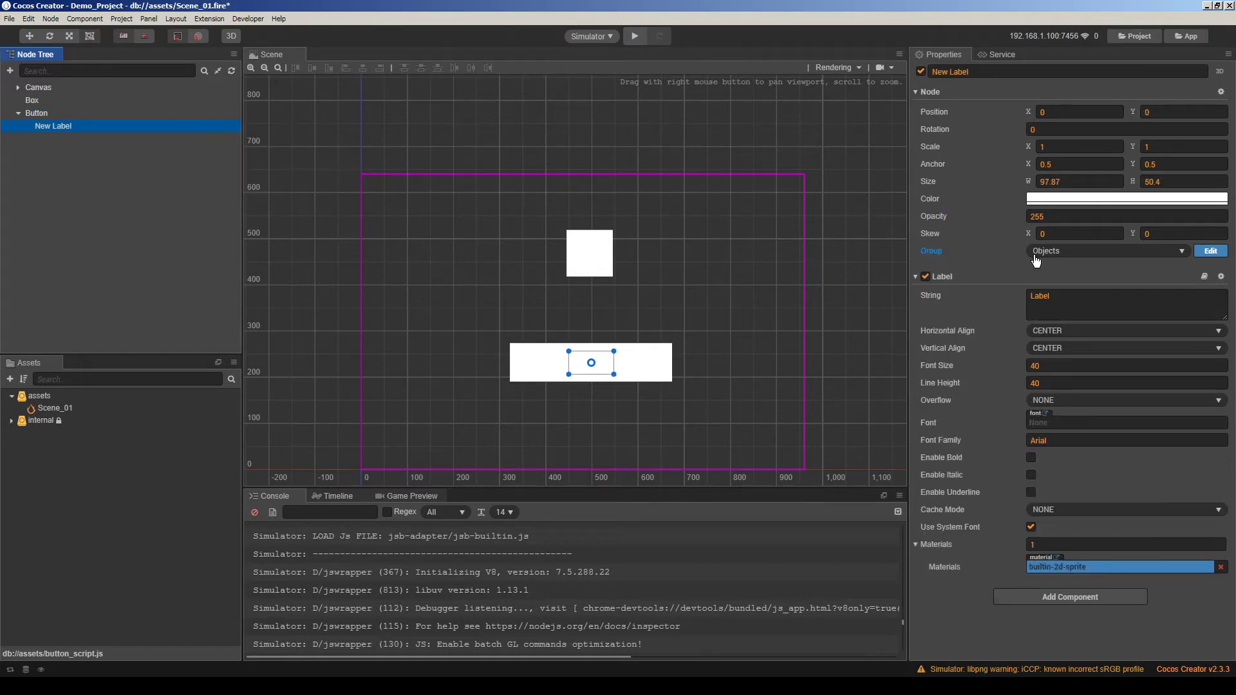
{"action": "left_click", "coordinate": [1089, 199]}
{"action": "left_click_drag", "start_coordinate": [1089, 220], "coordinate": [1004, 323]}
{"action": "left_click", "coordinate": [941, 312]}
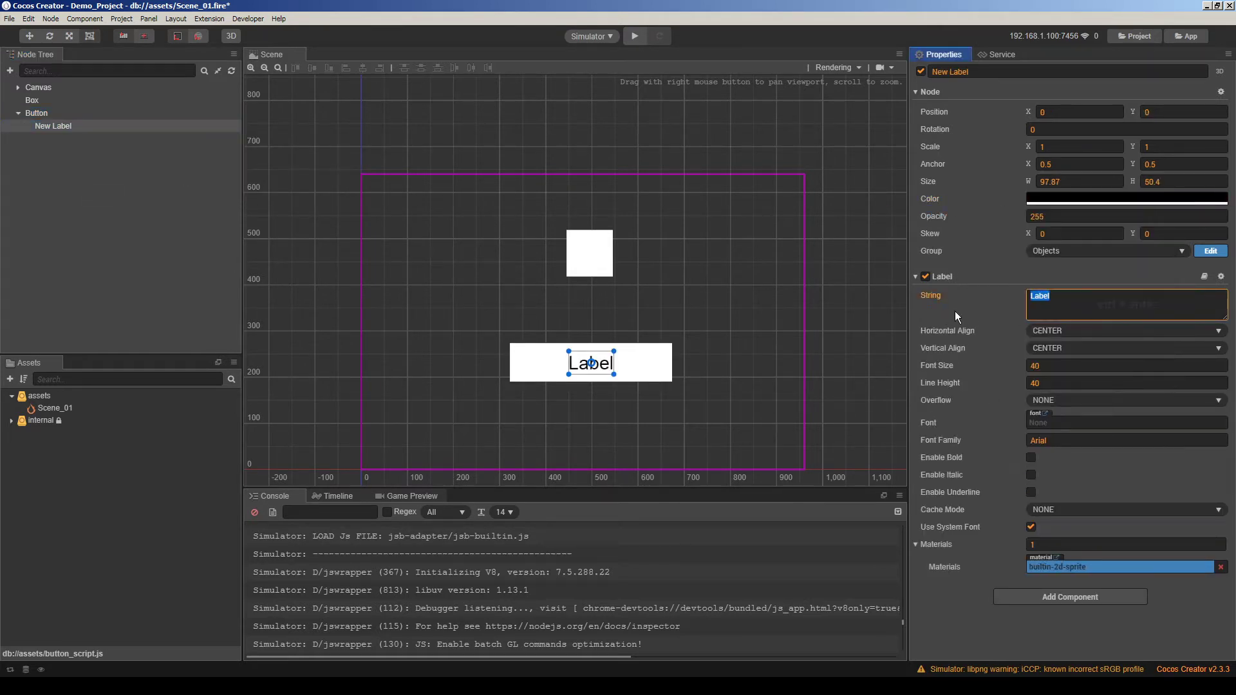
{"action": "type", "text": "Chang"}
{"action": "type", "text": "e Color"}
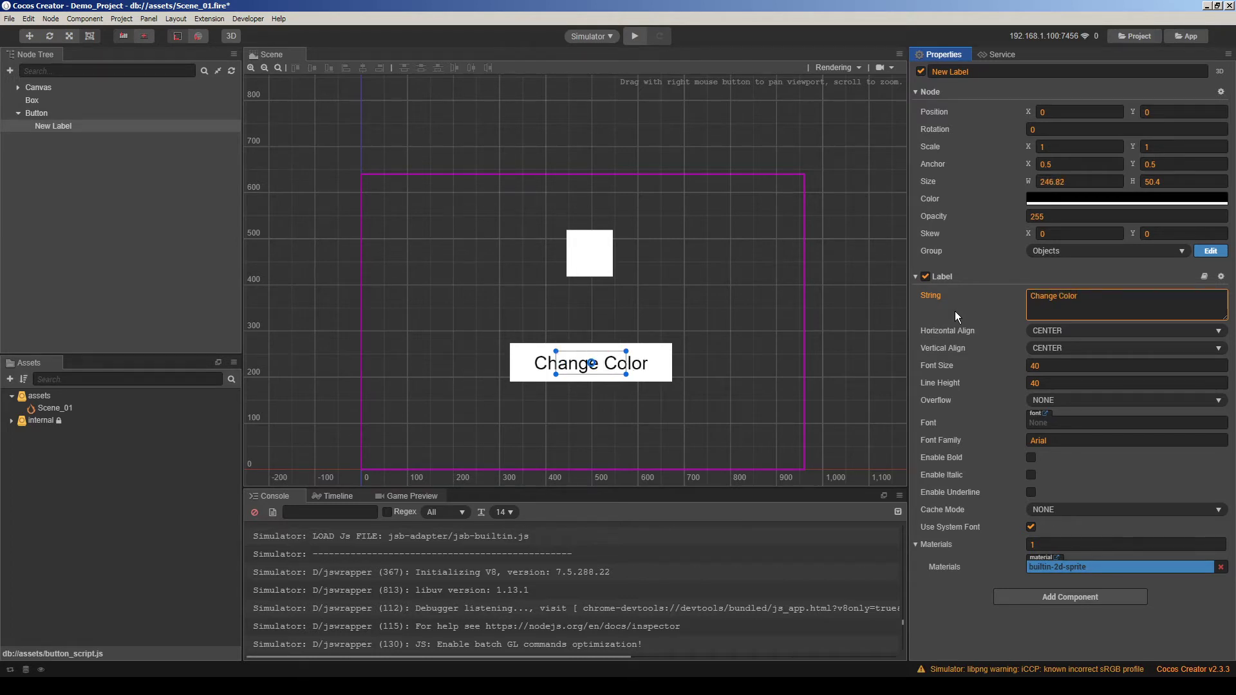
Select Button and collapse its child nodes in the Node Tree.
{"action": "left_click", "coordinate": [91, 177]}
{"action": "left_click", "coordinate": [35, 113]}
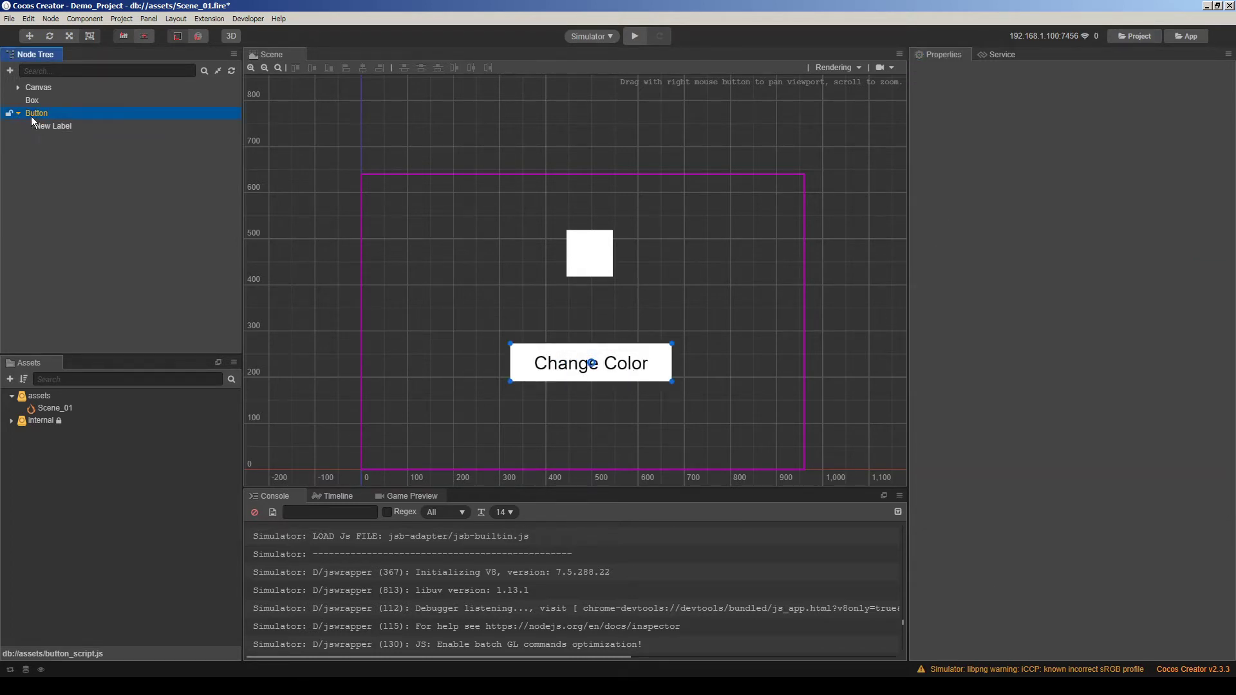
{"action": "left_click", "coordinate": [18, 113]}
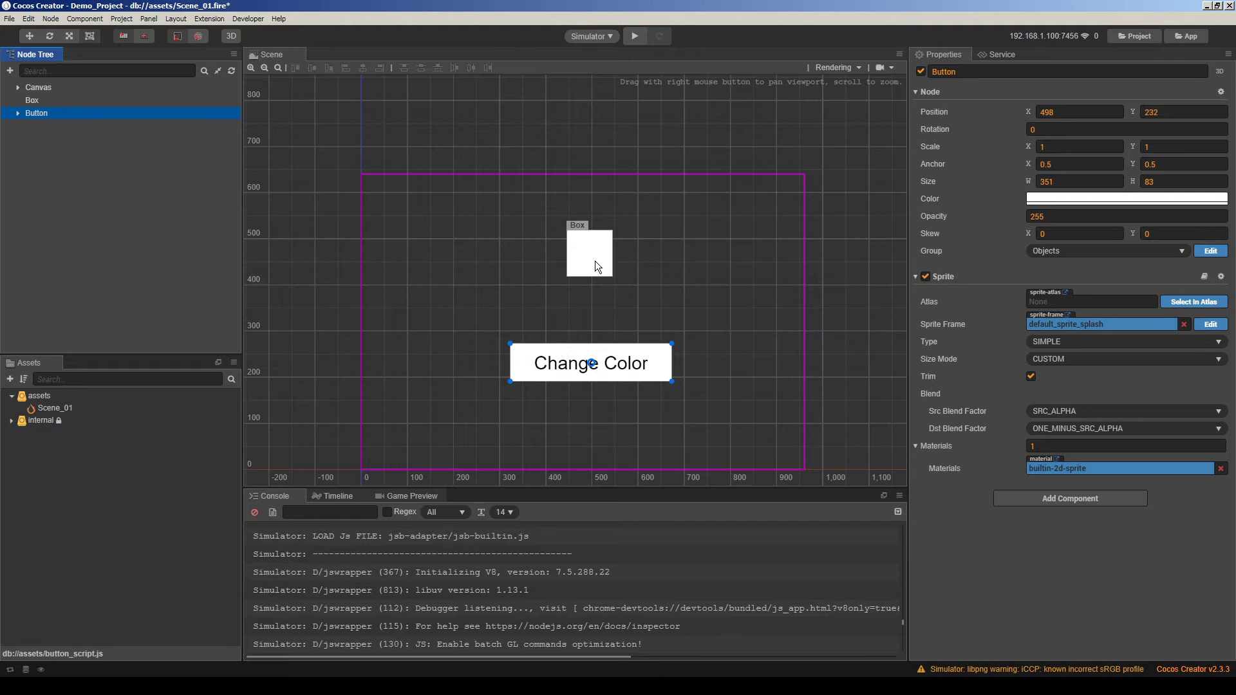
{"action": "left_click", "coordinate": [111, 235]}
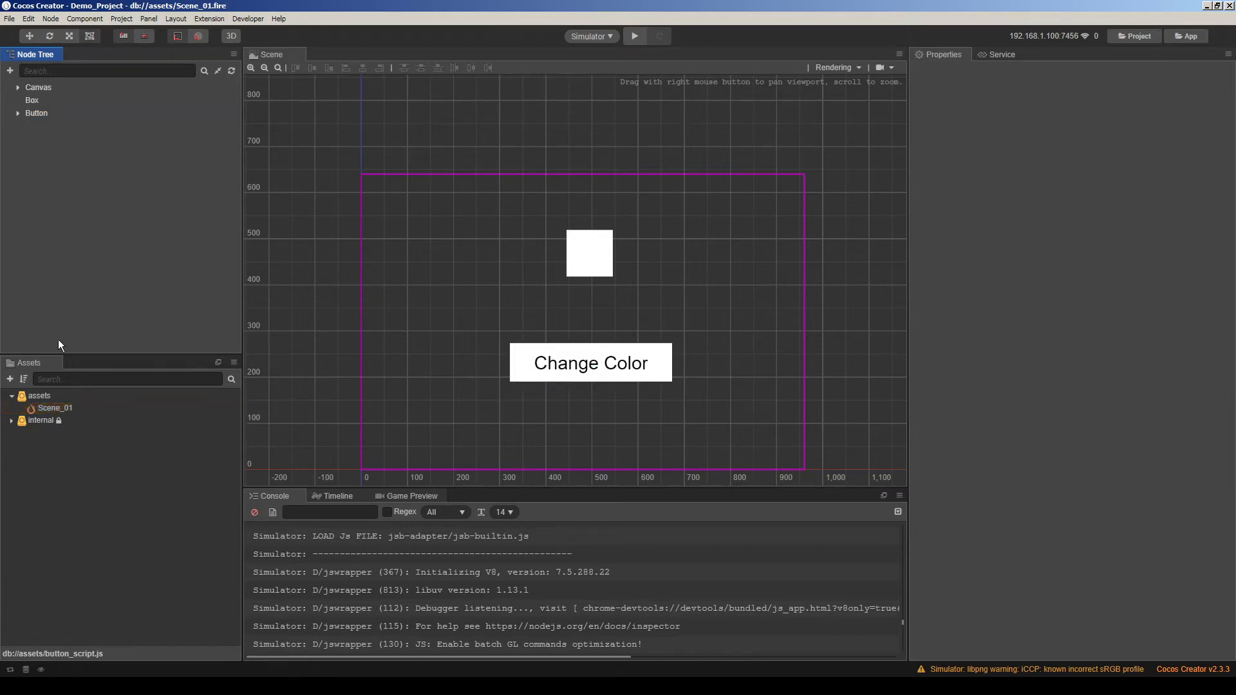
Create a JavaScript asset named Box_Controller.
{"action": "right_click", "coordinate": [40, 397]}
{"action": "mouse_move", "coordinate": [69, 409]}
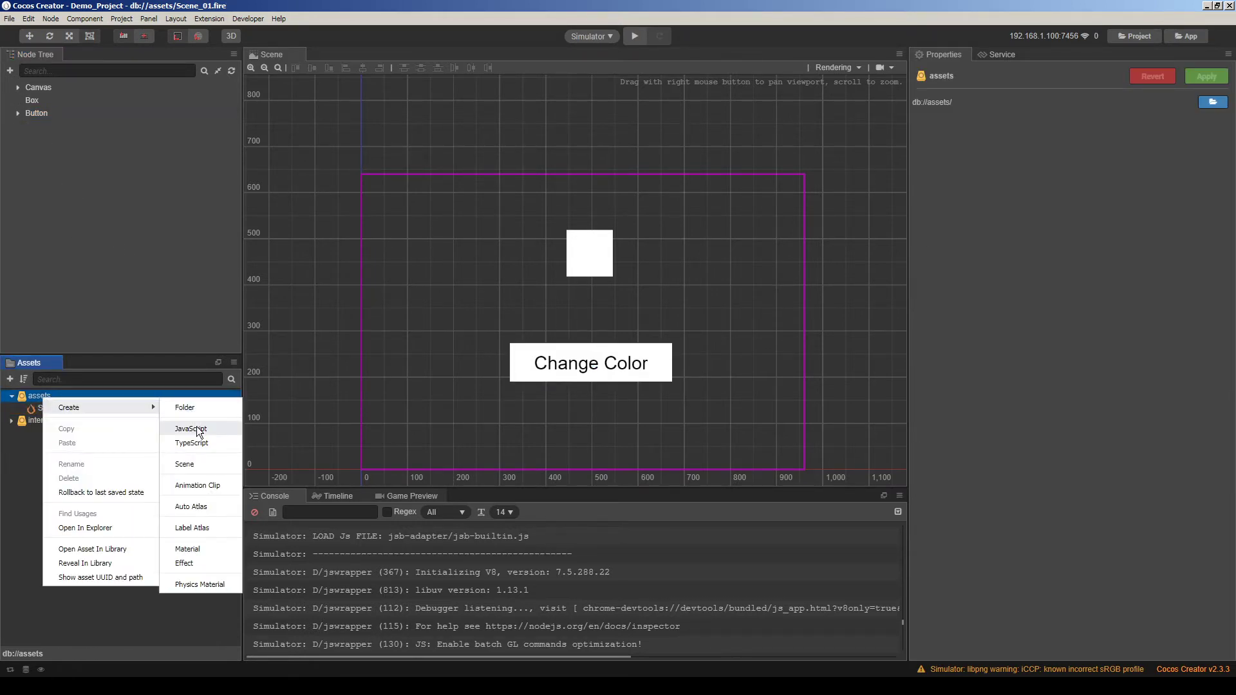
{"action": "left_click", "coordinate": [197, 432]}
{"action": "key", "text": "Return"}
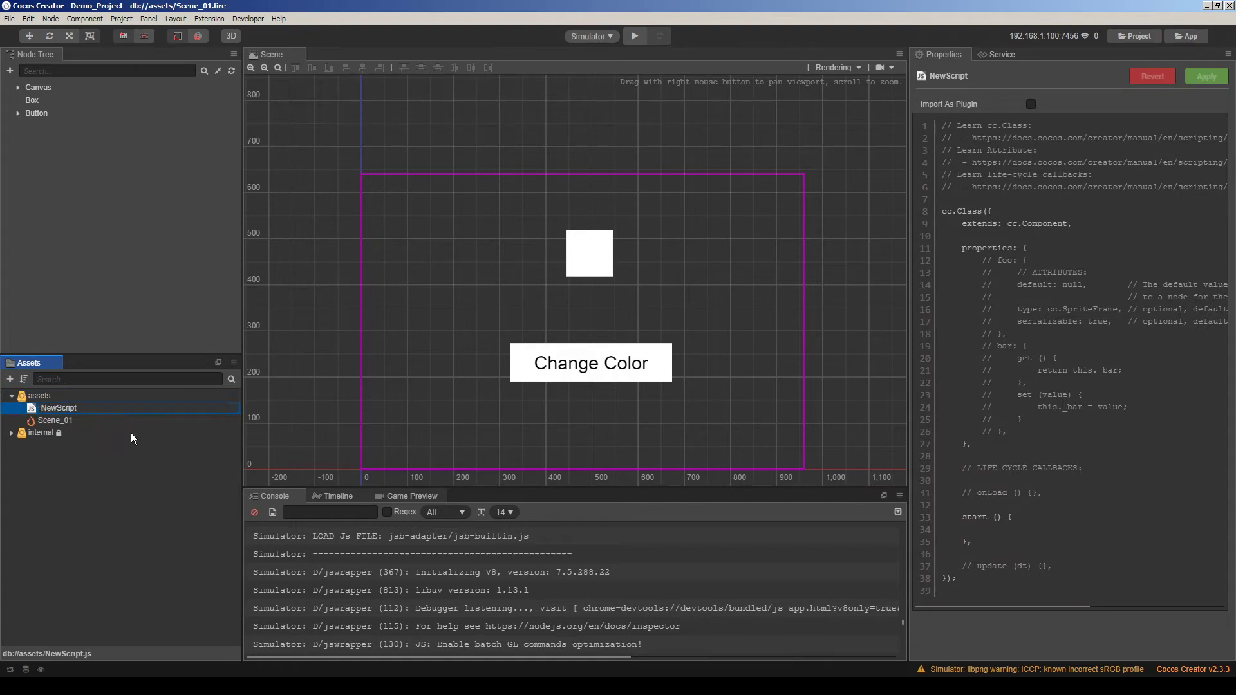
{"action": "type", "text": "Box_Con"}
{"action": "type", "text": "troller"}
{"action": "key", "text": "Return"}
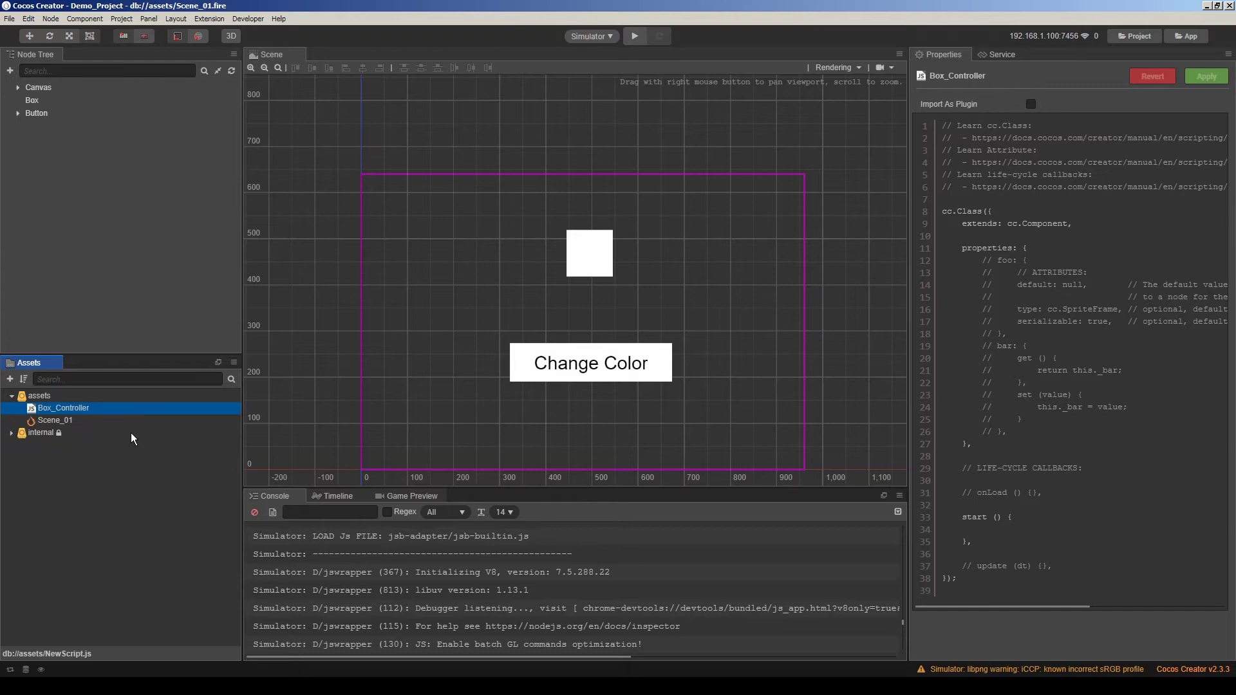
Create a second JavaScript asset named Button_Controller.
{"action": "left_click", "coordinate": [48, 395]}
{"action": "right_click", "coordinate": [47, 395]}
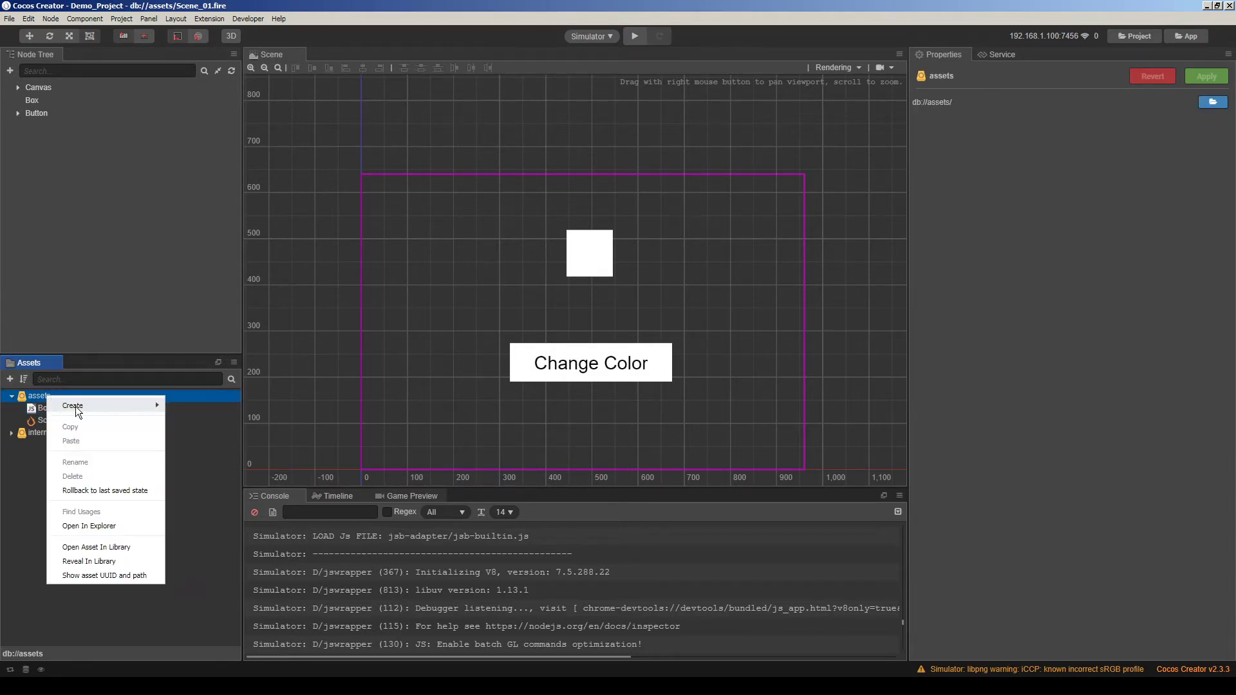
{"action": "left_click", "coordinate": [194, 425]}
{"action": "type", "text": "B"}
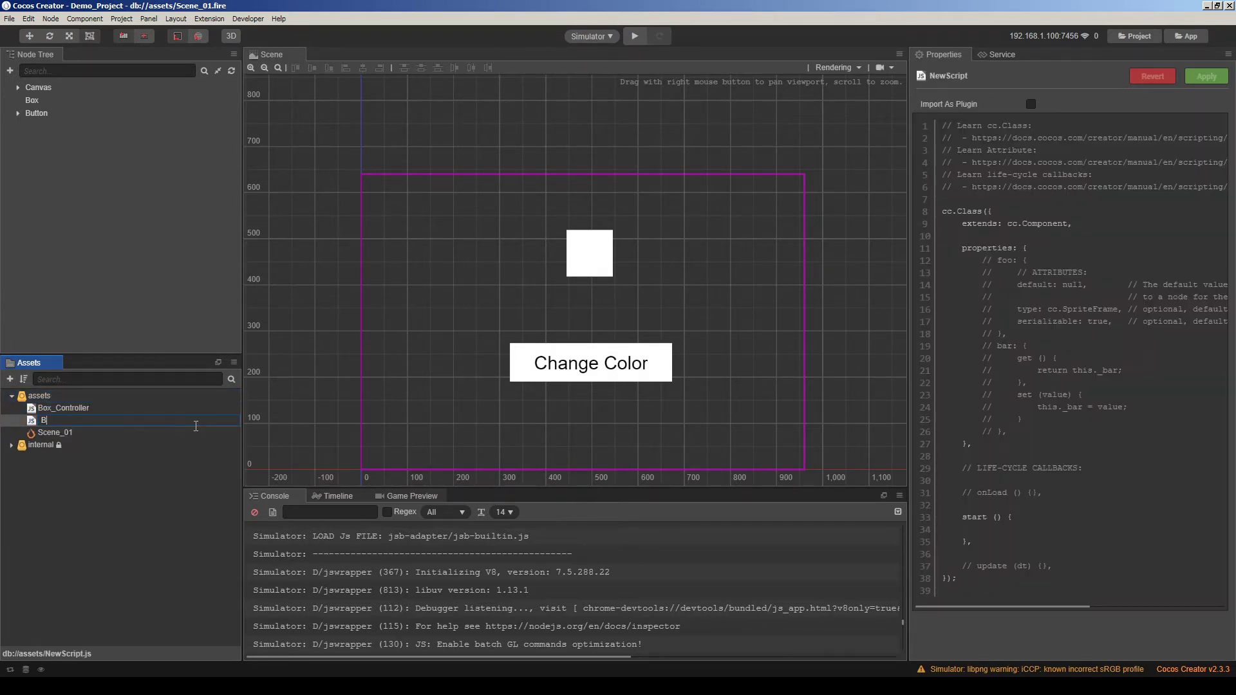
{"action": "type", "text": "utton_Controll"}
{"action": "type", "text": "er"}
{"action": "key", "text": "Return"}
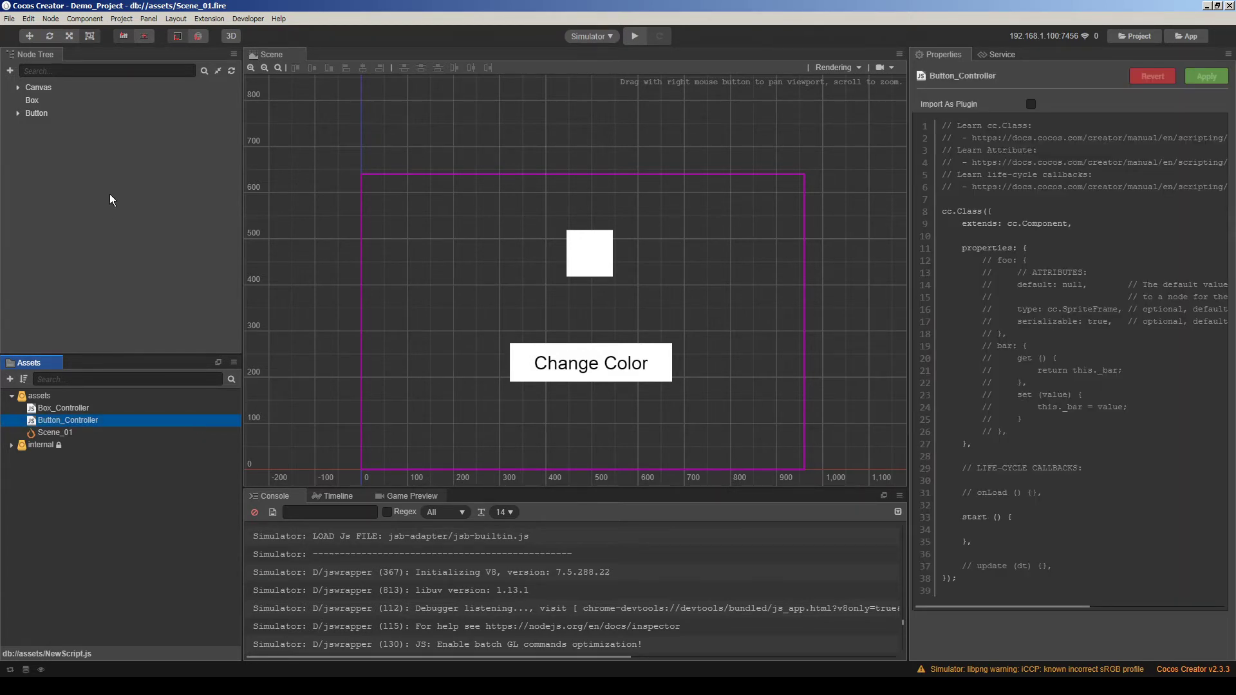
Attach the Box_Controller script to the Box node.
{"action": "left_click", "coordinate": [30, 100]}
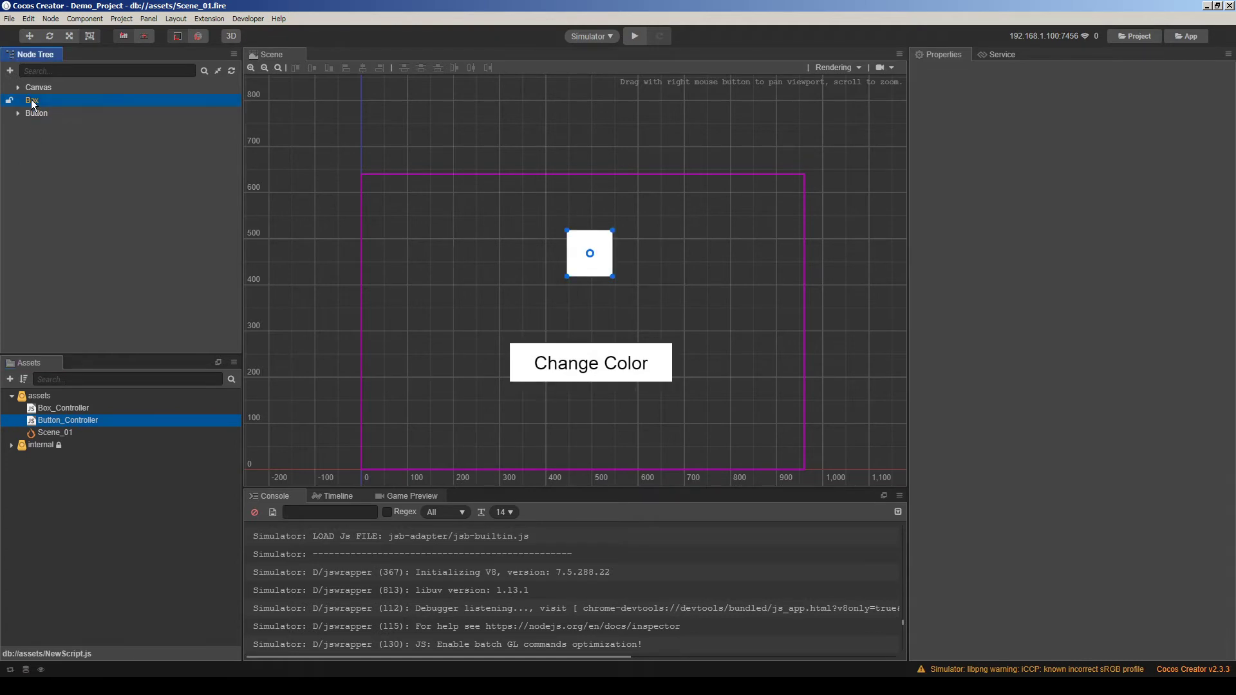
{"action": "left_click_drag", "start_coordinate": [73, 409], "coordinate": [962, 538]}
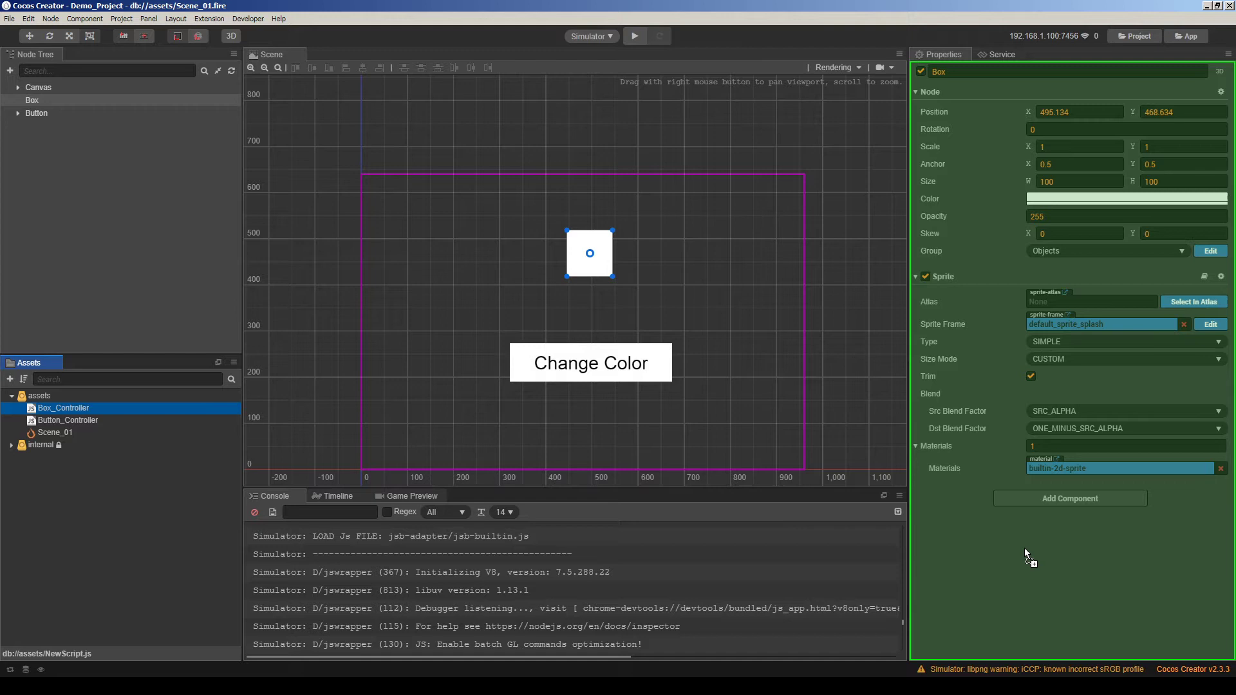
{"action": "left_click_drag", "start_coordinate": [1025, 549], "coordinate": [1025, 549]}
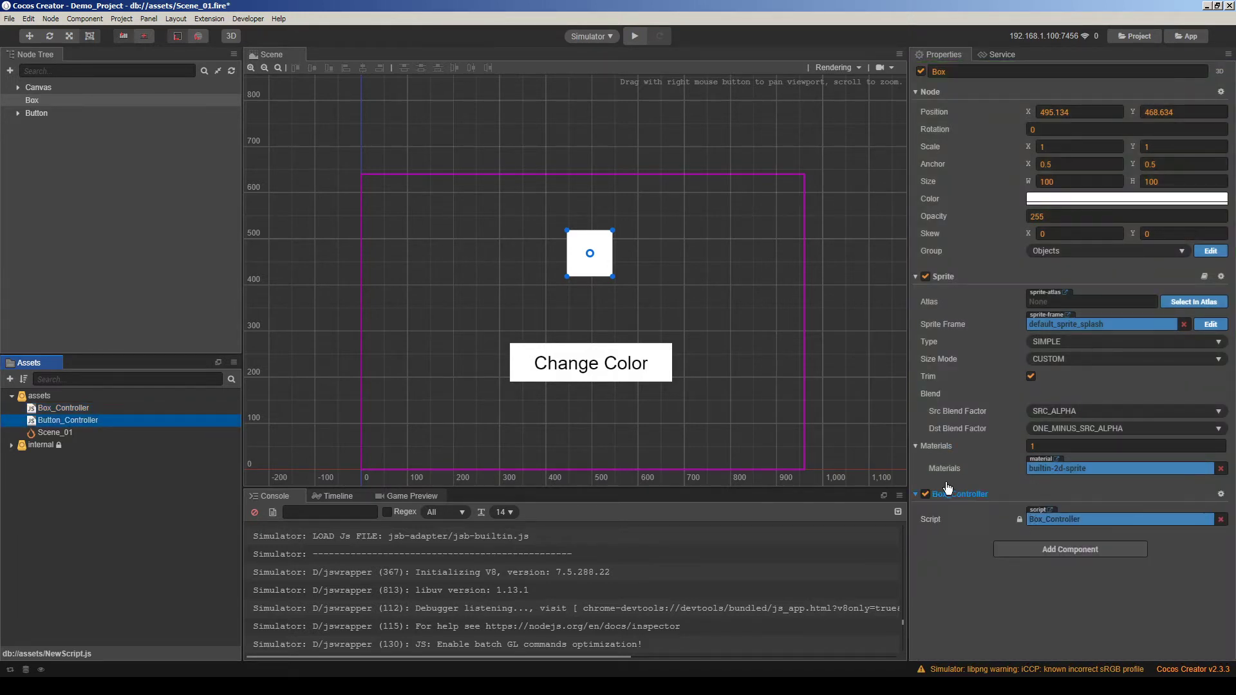
Attach Button_Controller to the Button node and check it in Properties.
{"action": "left_click", "coordinate": [49, 114]}
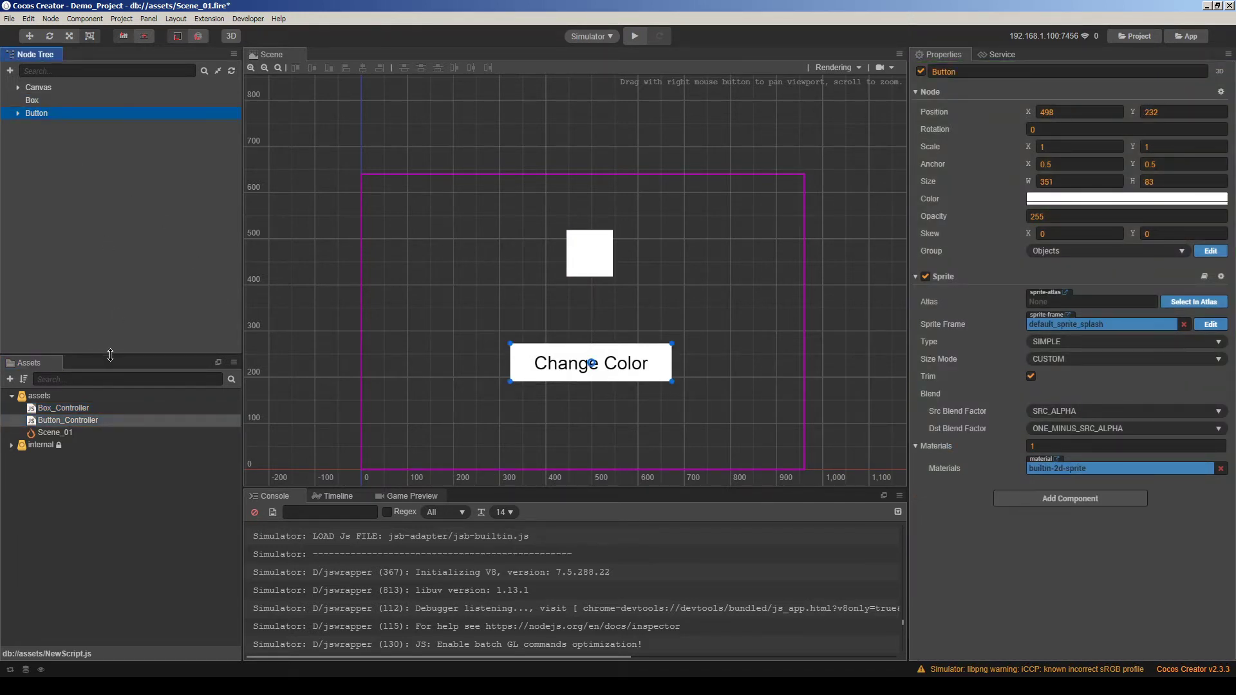
{"action": "left_click_drag", "start_coordinate": [72, 419], "coordinate": [1018, 551]}
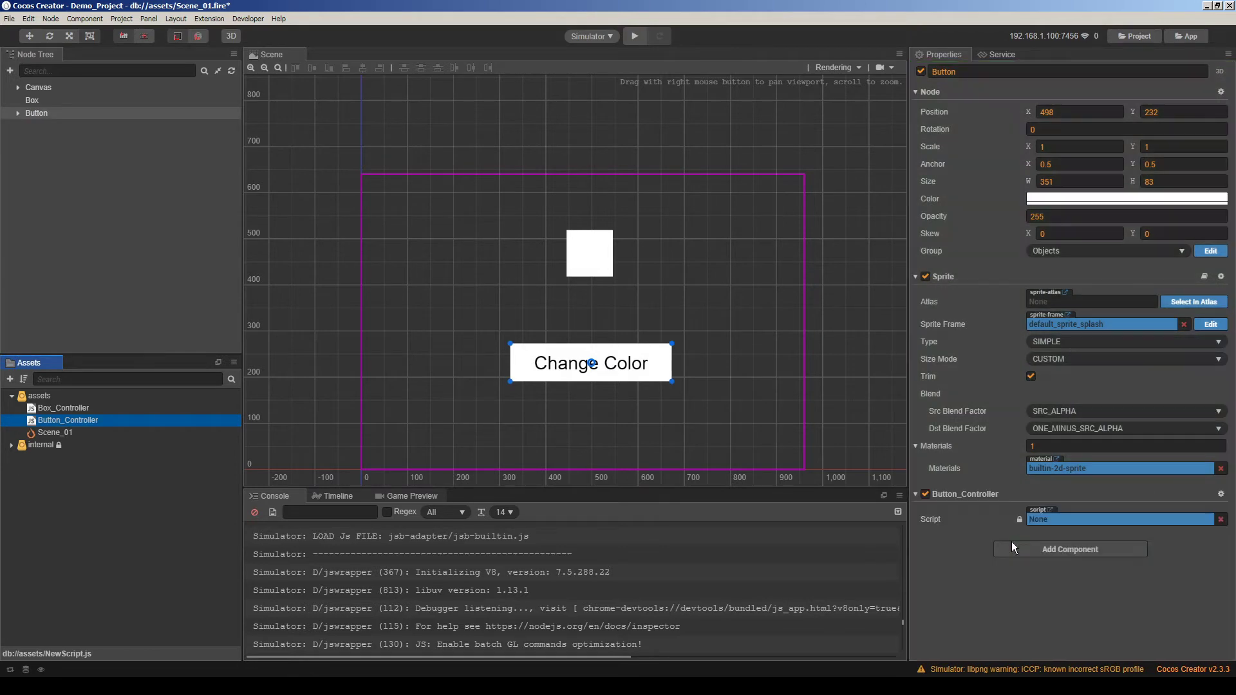
{"action": "left_click", "coordinate": [95, 193]}
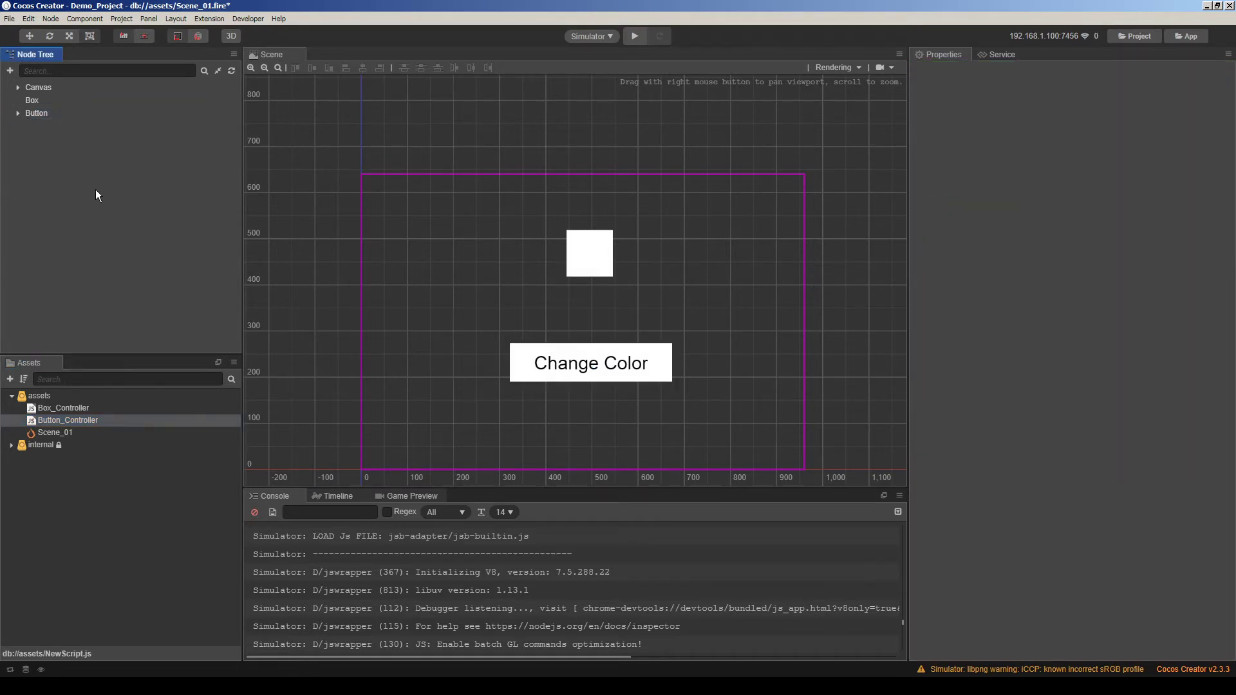
{"action": "left_click", "coordinate": [42, 114]}
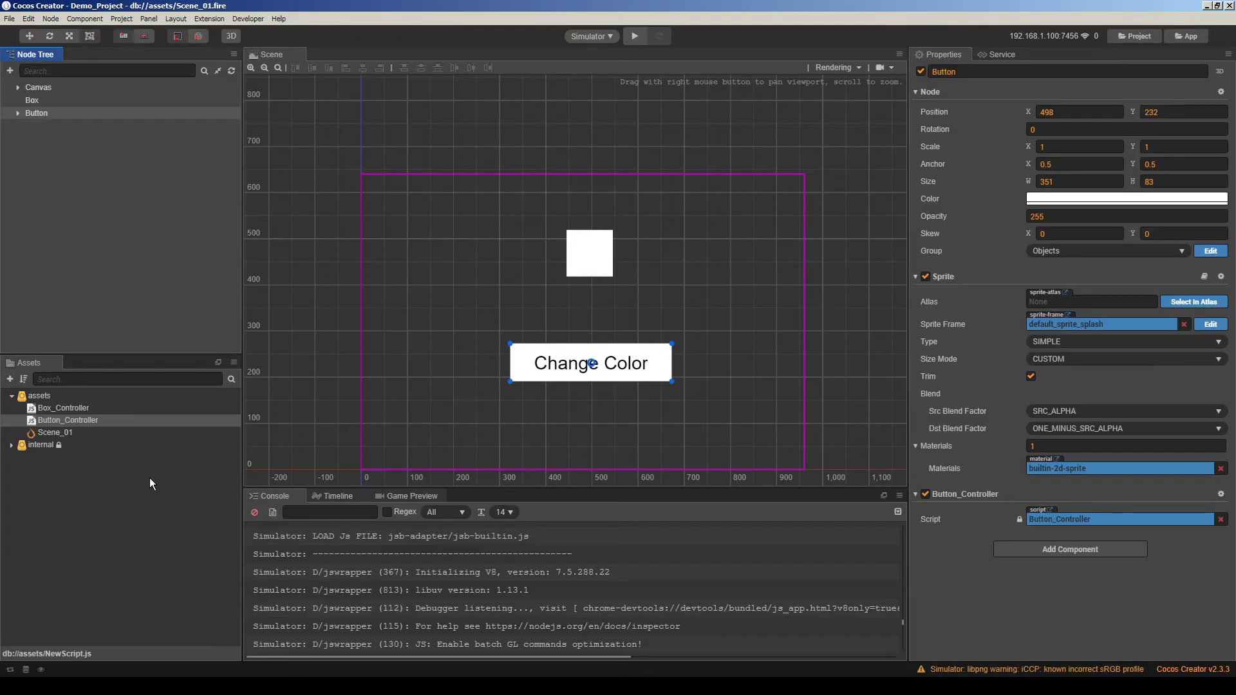
Open Button_Controller.js and delete the commented example properties.
{"action": "double_click", "coordinate": [63, 422]}
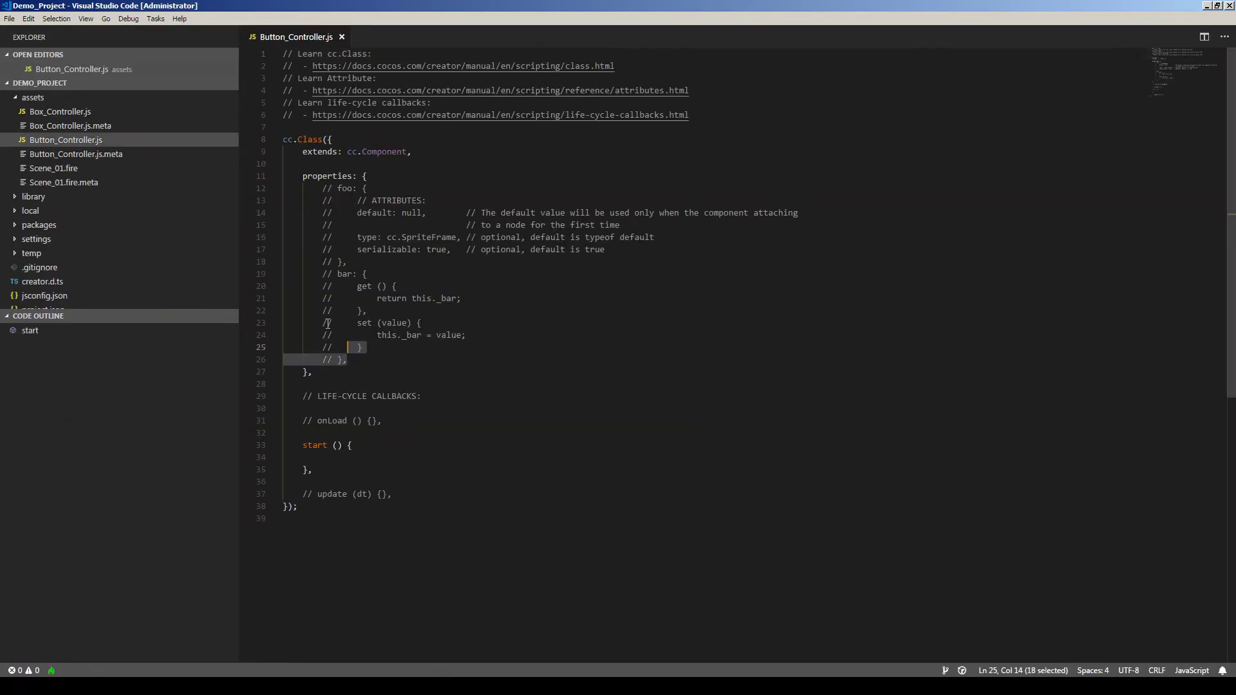
{"action": "left_click_drag", "start_coordinate": [350, 362], "coordinate": [222, 187]}
{"action": "key", "text": "Delete"}
{"action": "key", "text": "Return"}
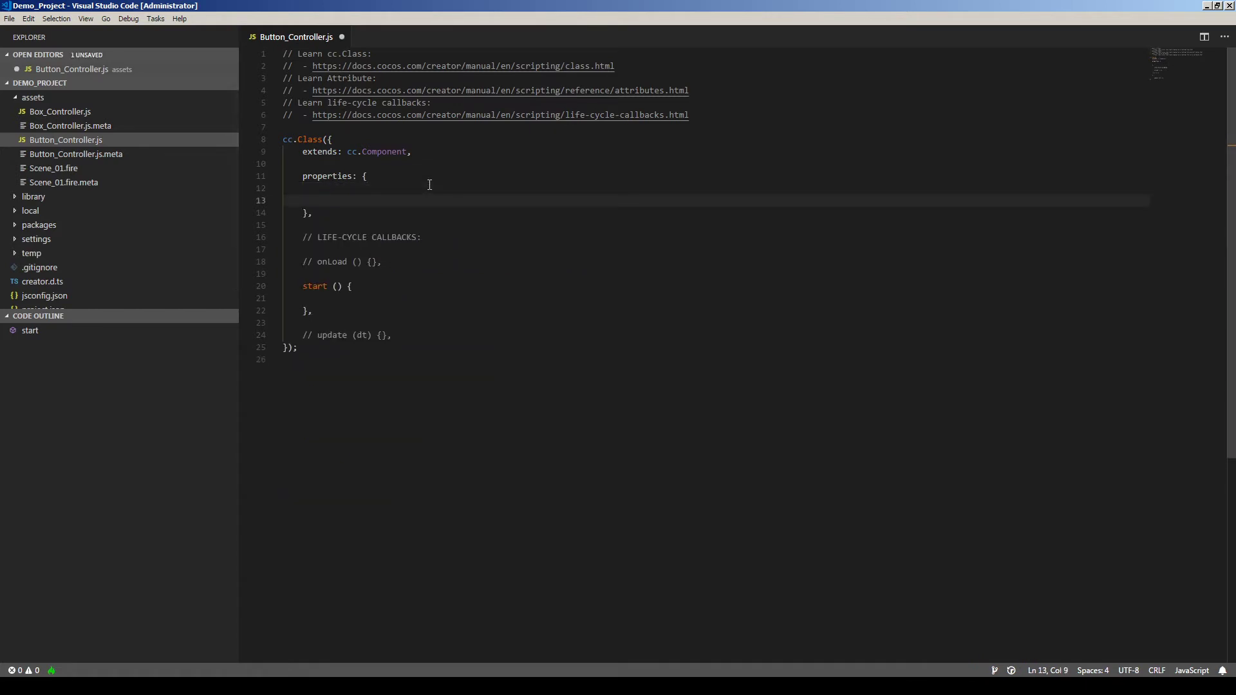
{"action": "key", "text": "Return"}
{"action": "key", "text": "Up"}
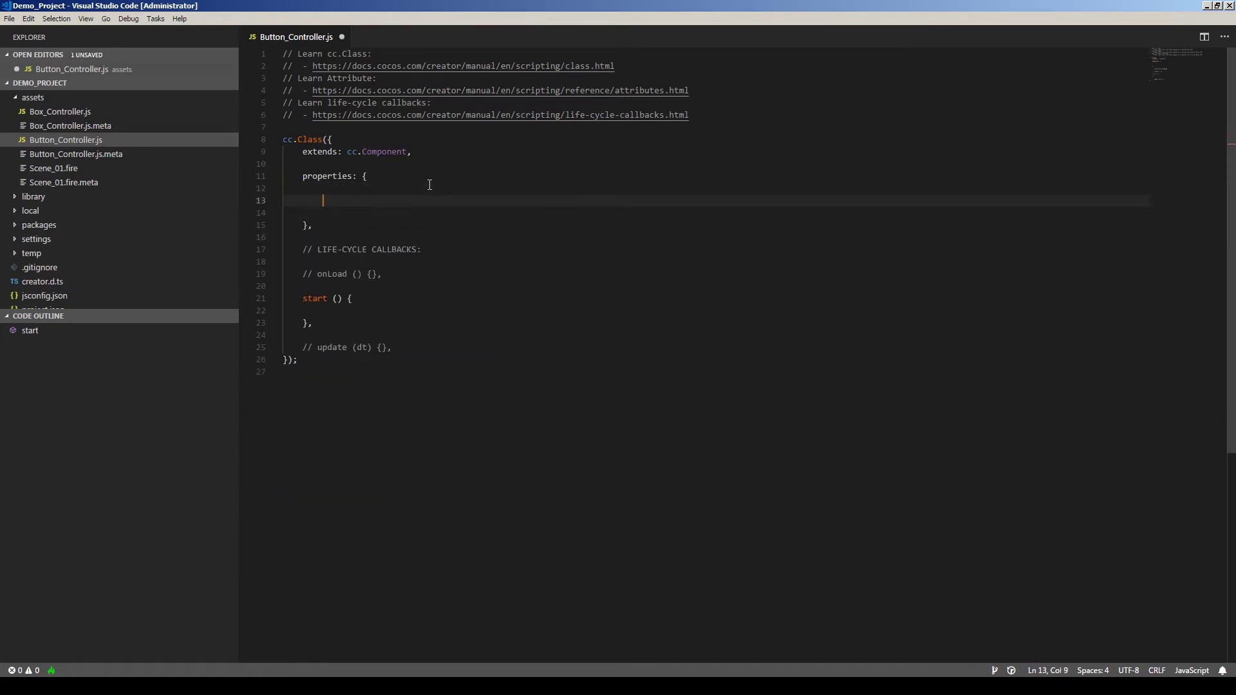
{"action": "type", "text": "But"}
{"action": "type", "text": "ton_"}
{"action": "type", "text": "Con"}
Type the Button_Node property with default: null, fixing its name's capitalisation.
{"action": "key", "text": "BackSpace"}
{"action": "key", "text": "BackSpace"}
{"action": "key", "text": "BackSpace"}
{"action": "key", "text": "BackSpace"}
{"action": "key", "text": "BackSpace"}
{"action": "key", "text": "BackSpace"}
{"action": "key", "text": "BackSpace"}
{"action": "key", "text": "BackSpace"}
{"action": "key", "text": "BackSpace"}
{"action": "type", "text": "buttonc"}
{"action": "key", "text": "BackSpace"}
{"action": "type", "text": "_c"}
{"action": "type", "text": "ontroller"}
{"action": "key", "text": "ctrl+shift+Left"}
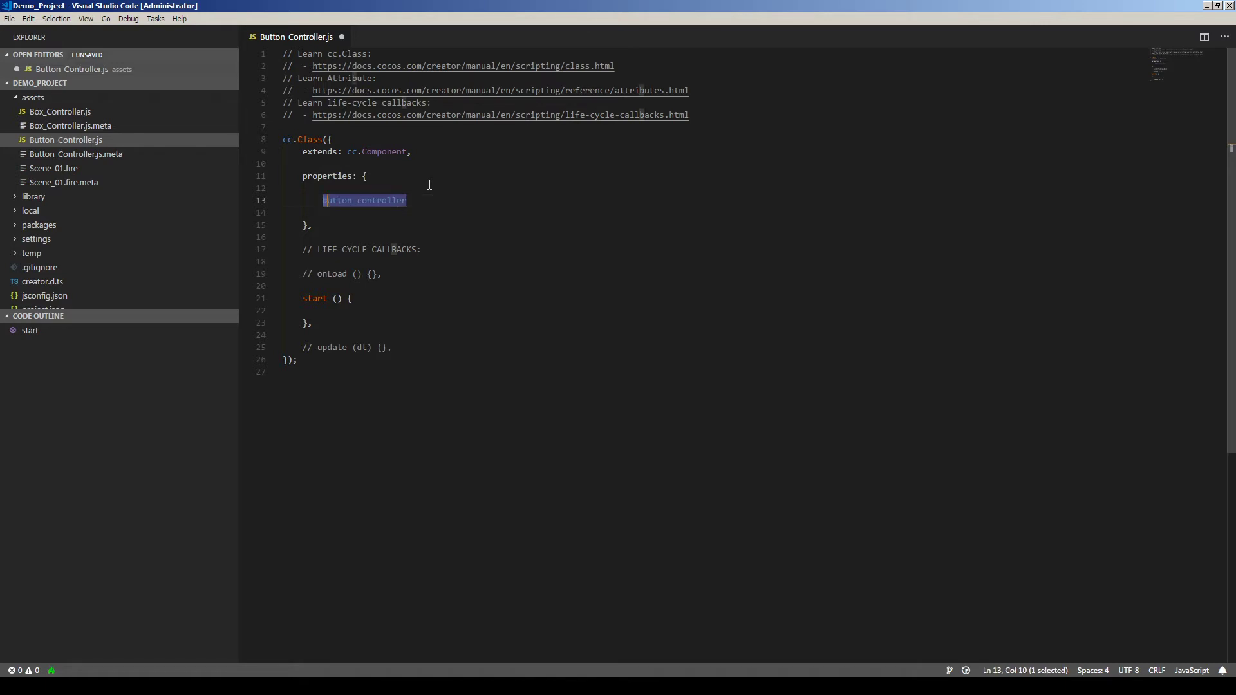
{"action": "type", "text": "Button_controller"}
{"action": "key", "text": "Left"}
{"action": "key", "text": "Left"}
{"action": "key", "text": "Left"}
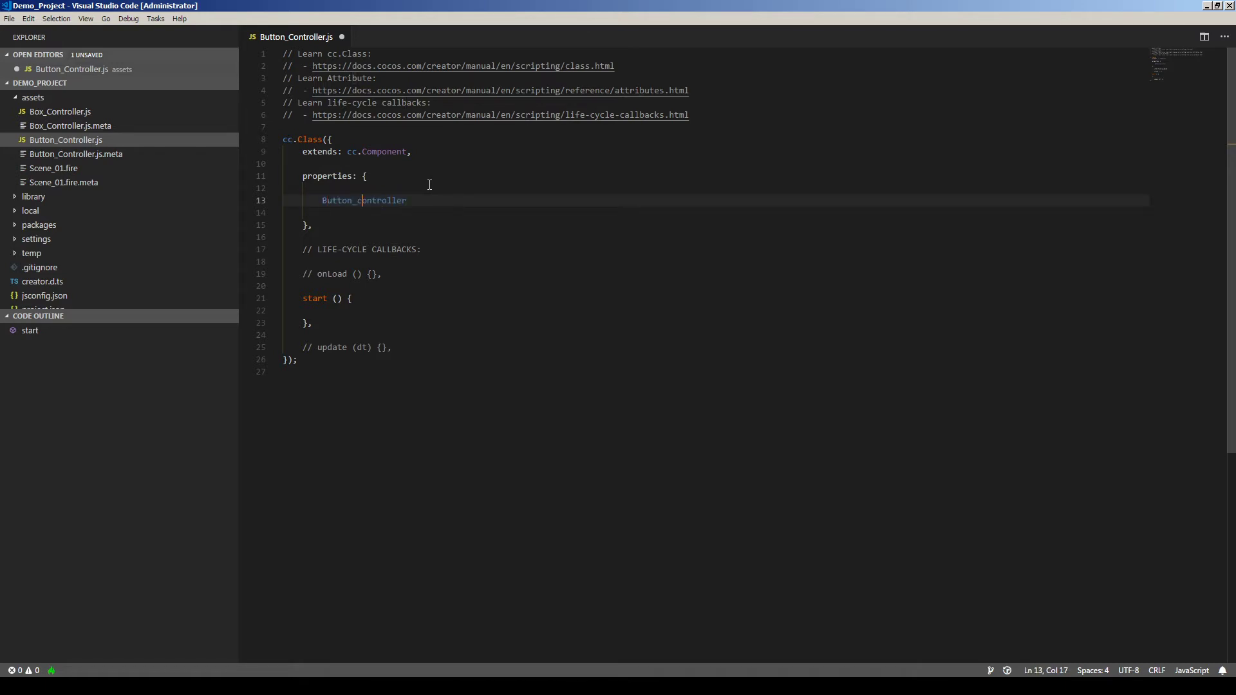
{"action": "key", "text": "BackSpace"}
{"action": "type", "text": "C"}
{"action": "key", "text": "ctrl+d"}
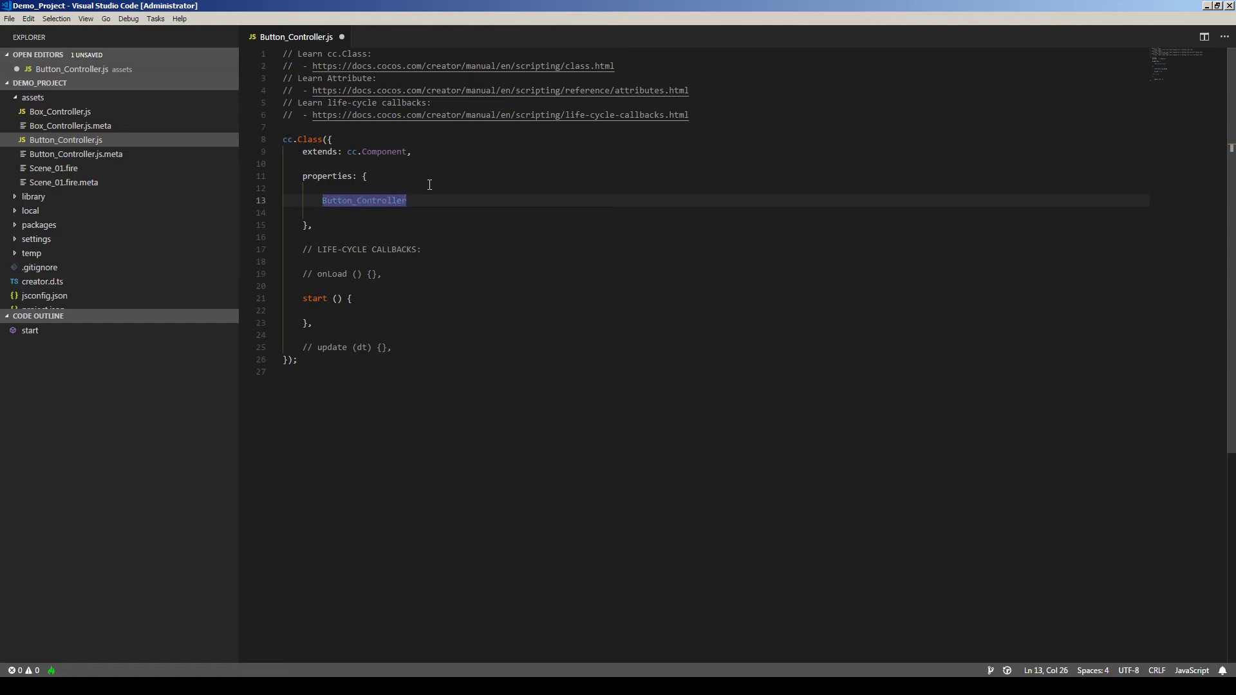
{"action": "key", "text": "Right"}
{"action": "type", "text": ":{"}
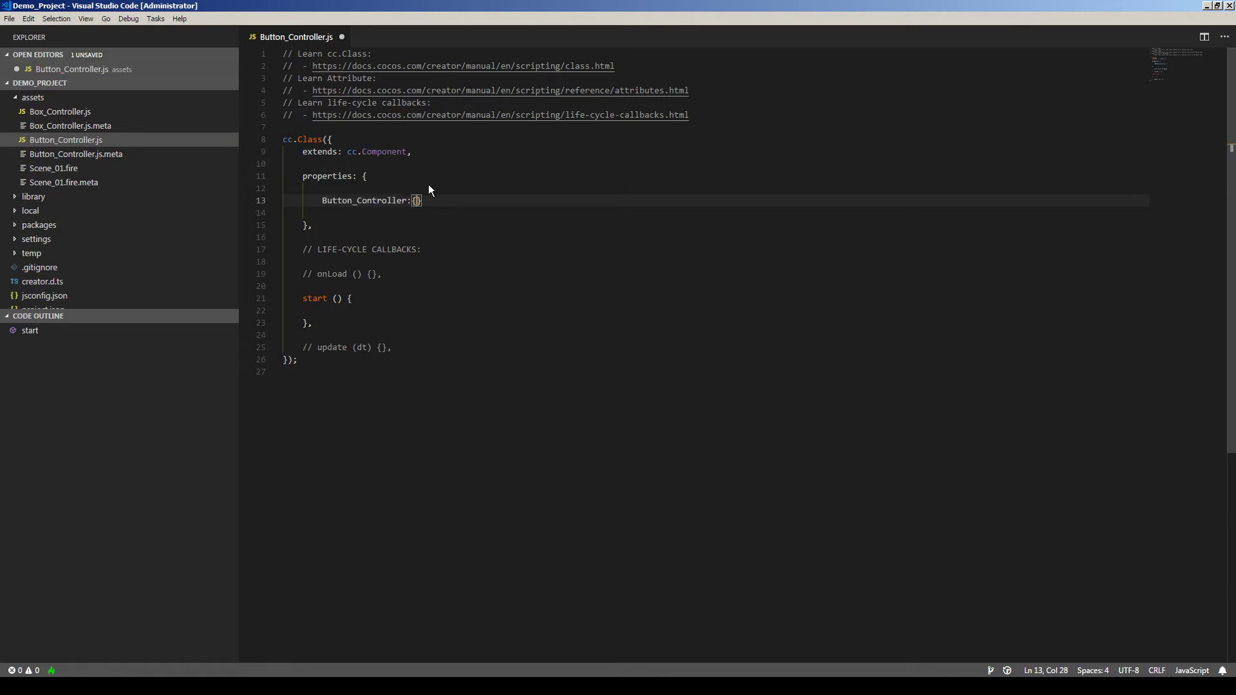
{"action": "key", "text": "Return"}
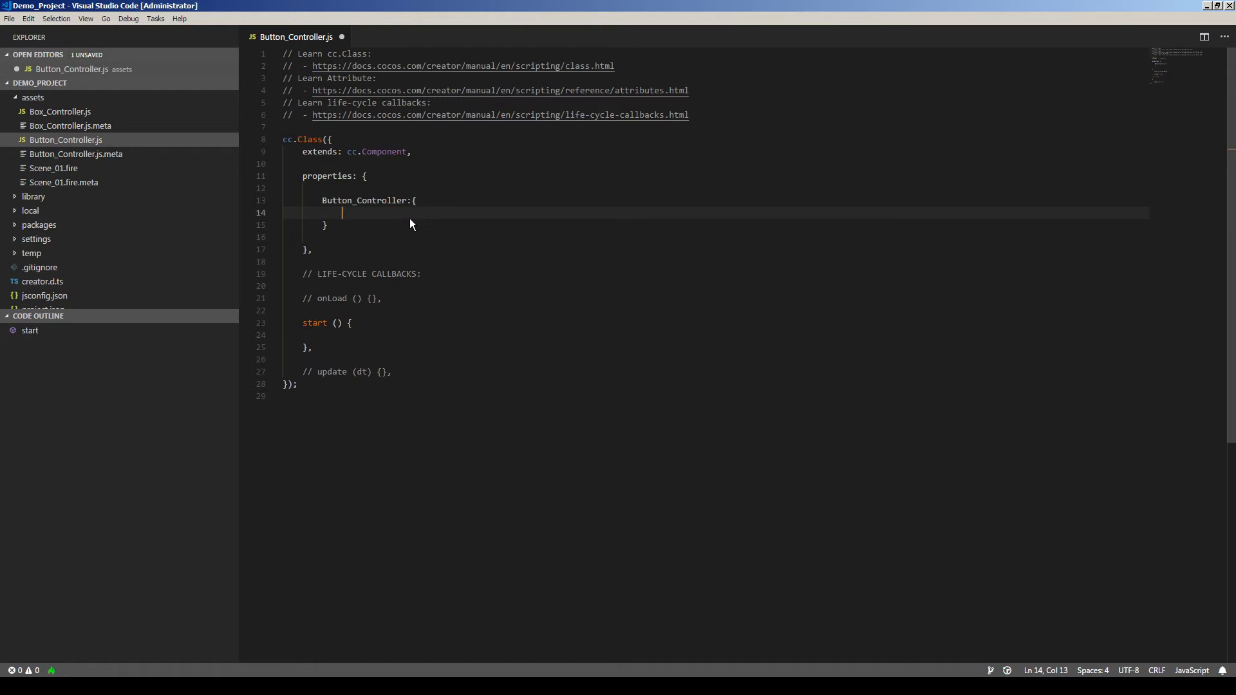
{"action": "type", "text": "default:"}
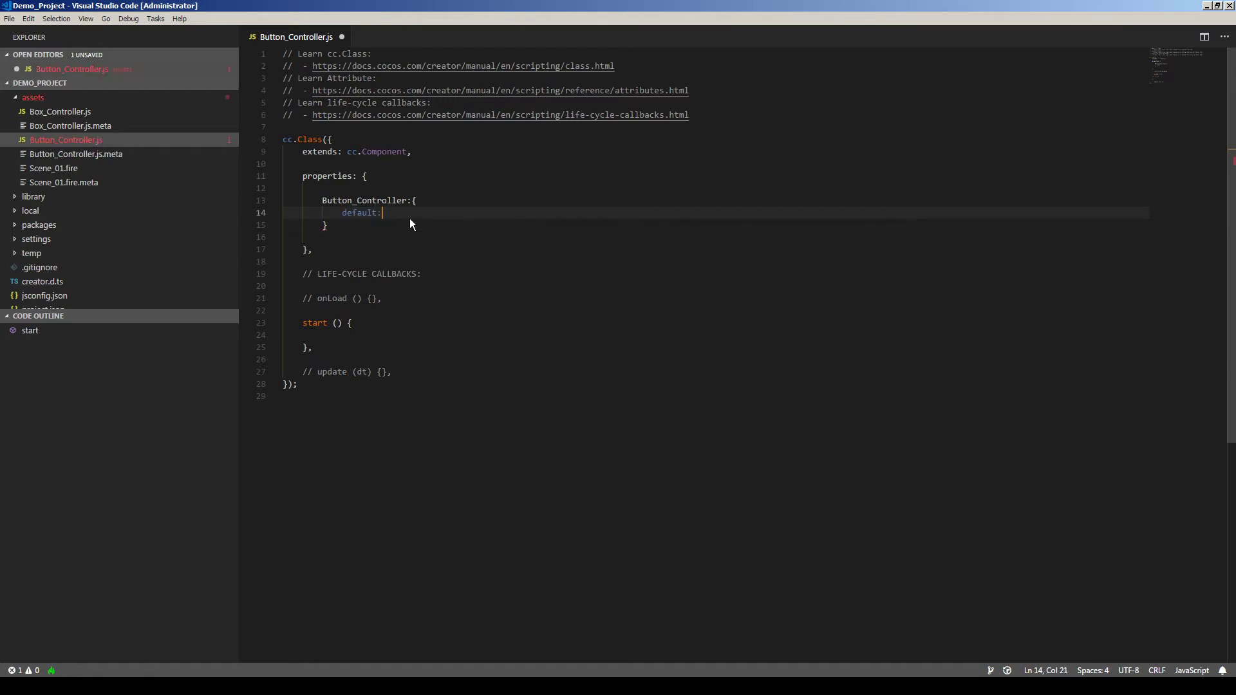
{"action": "type", "text": "null,"}
{"action": "key", "text": "Return"}
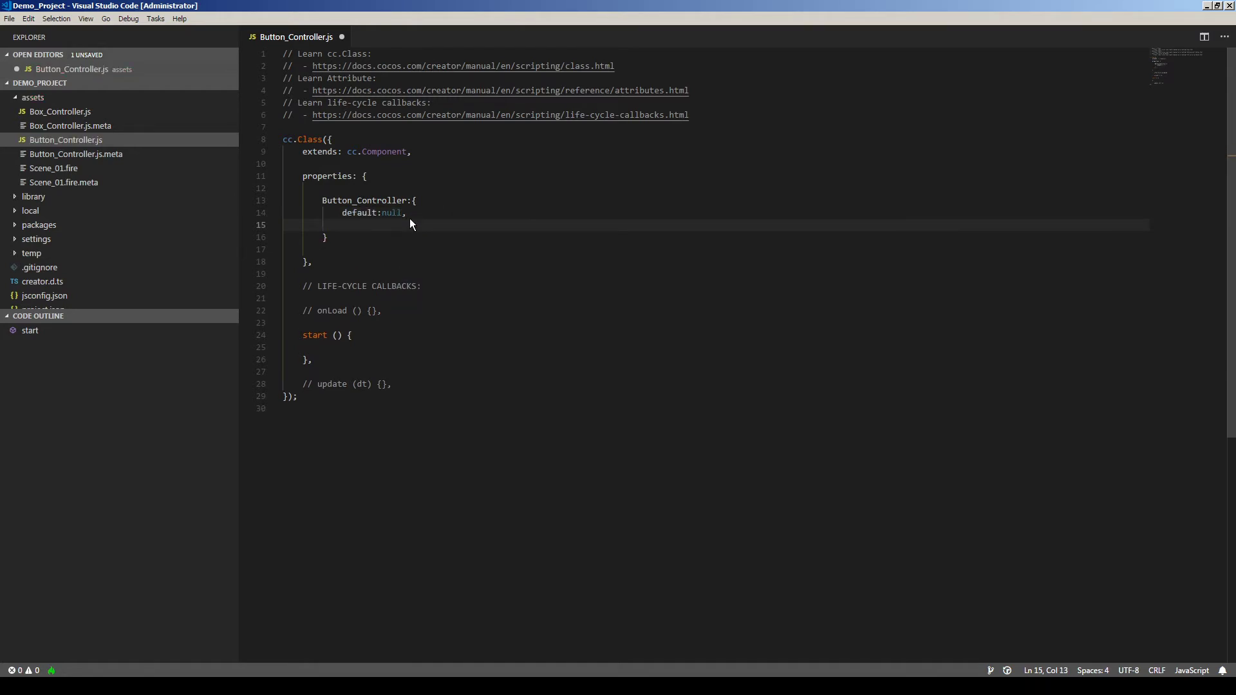
{"action": "type", "text": "type:"}
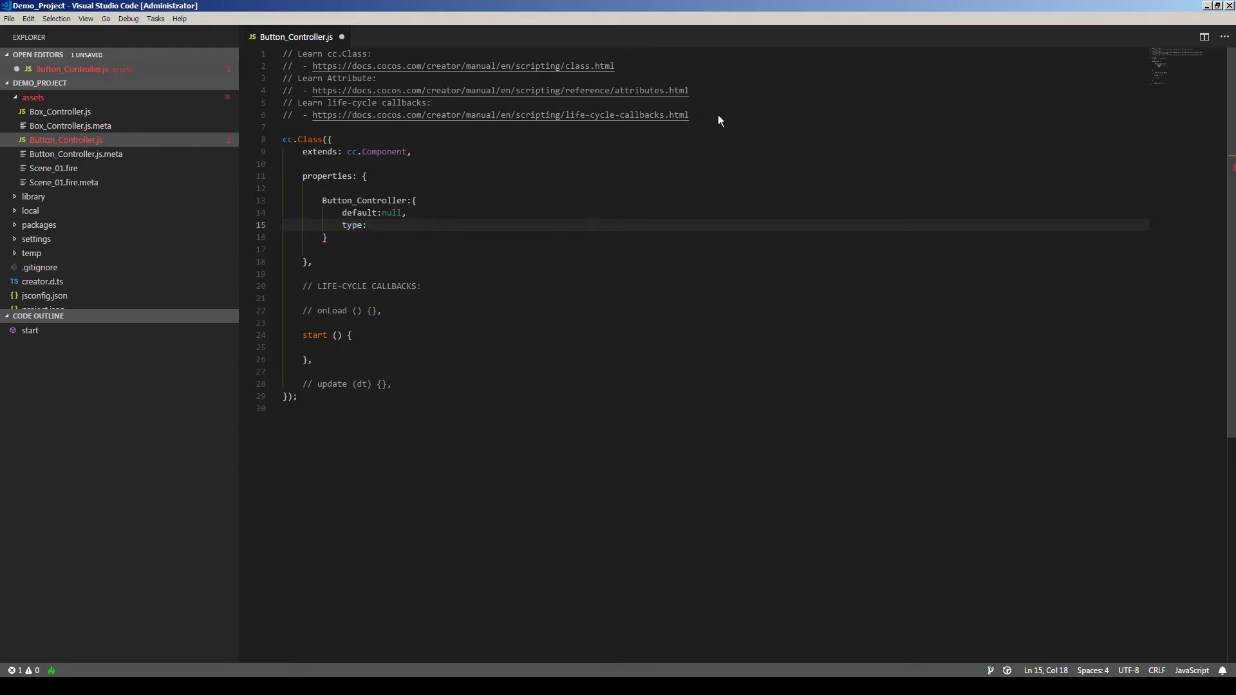
Delete the header comment and correct the property type to cc.Node.
{"action": "left_click_drag", "start_coordinate": [718, 116], "coordinate": [130, 42]}
{"action": "key", "text": "BackSpace"}
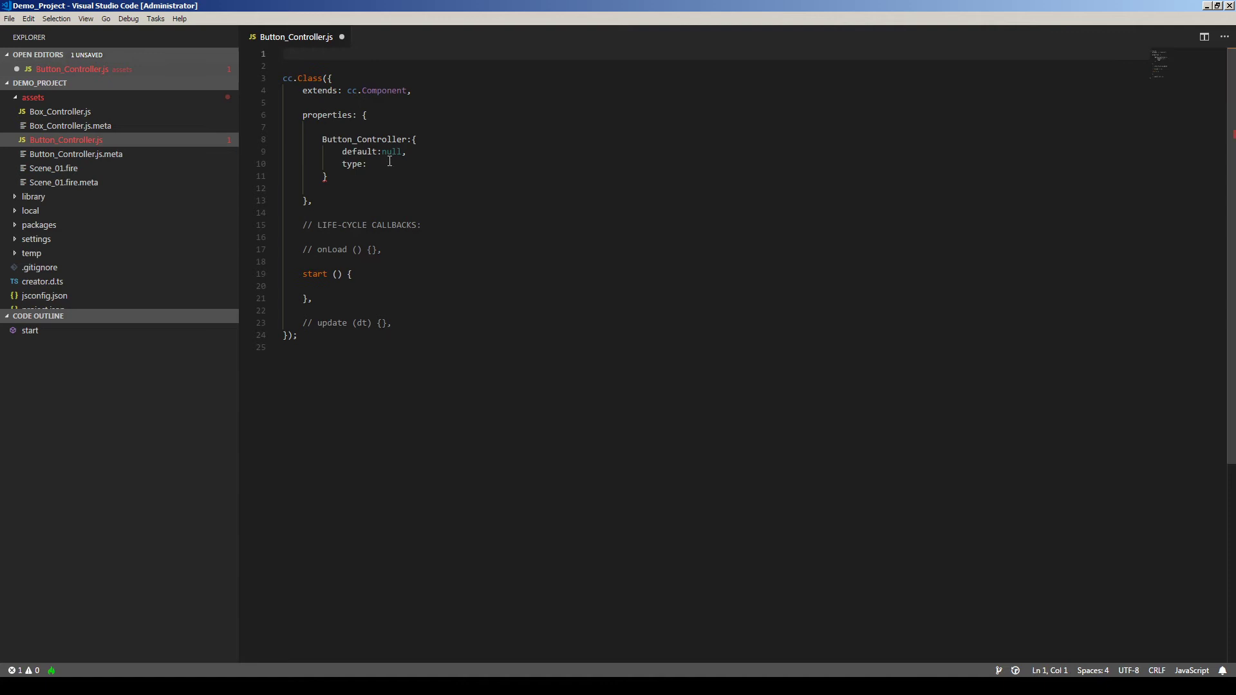
{"action": "left_click", "coordinate": [389, 162]}
{"action": "type", "text": "cc.node"}
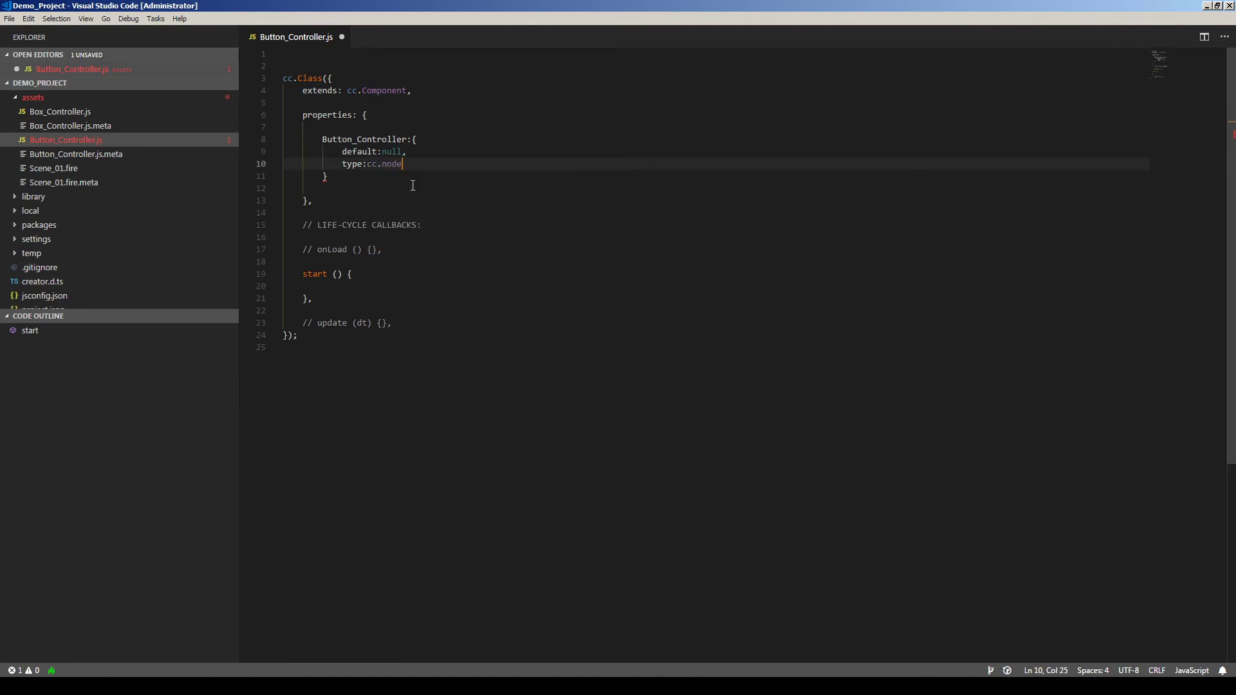
{"action": "type", "text": ","}
{"action": "key", "text": "shift+Left"}
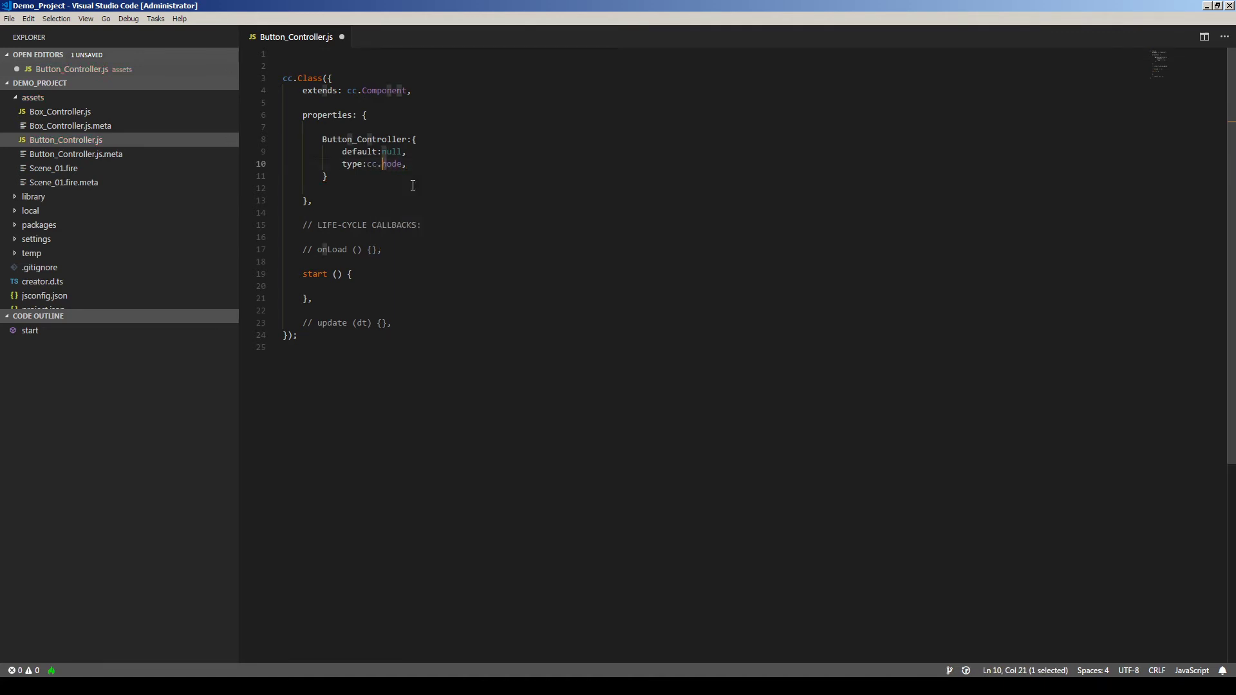
{"action": "type", "text": "N"}
{"action": "left_click", "coordinate": [413, 193]}
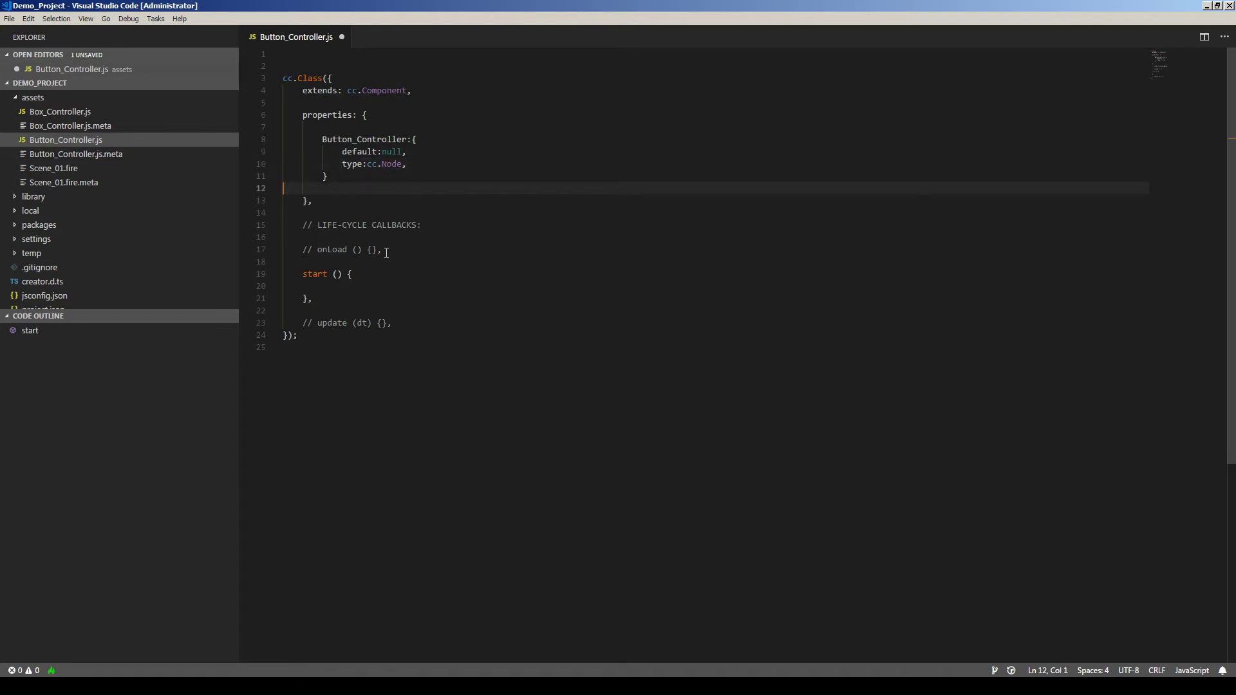
{"action": "double_click", "coordinate": [363, 139]}
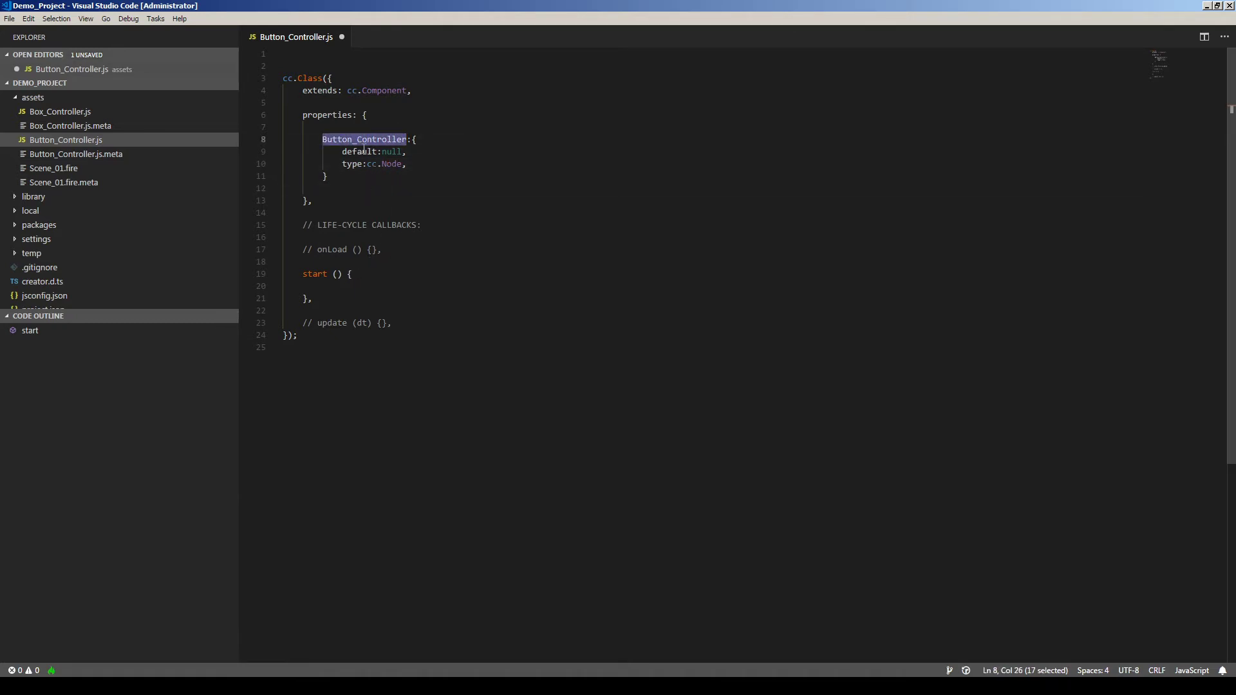
{"action": "double_click", "coordinate": [363, 152]}
{"action": "left_click_drag", "start_coordinate": [357, 139], "coordinate": [406, 140]}
{"action": "type", "text": "Node"}
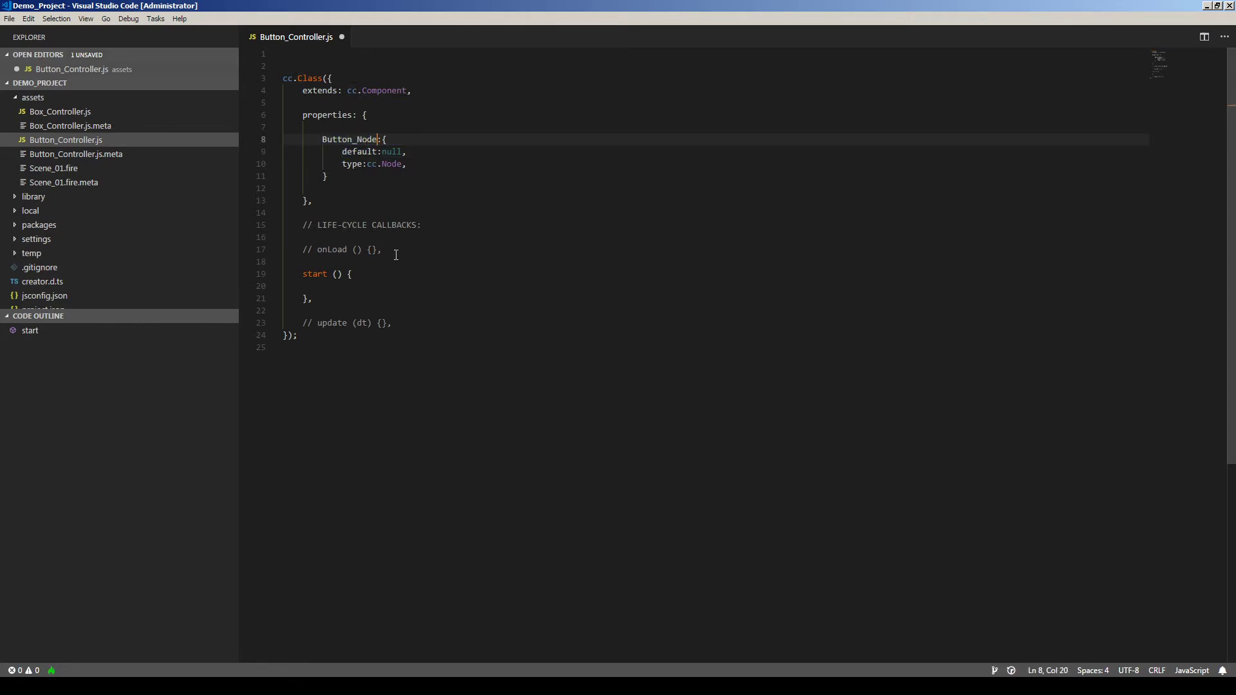
Delete the lifecycle callbacks comment line.
{"action": "left_click_drag", "start_coordinate": [421, 224], "coordinate": [303, 224]}
{"action": "key", "text": "BackSpace"}
{"action": "left_click", "coordinate": [336, 211]}
{"action": "key", "text": "Down"}
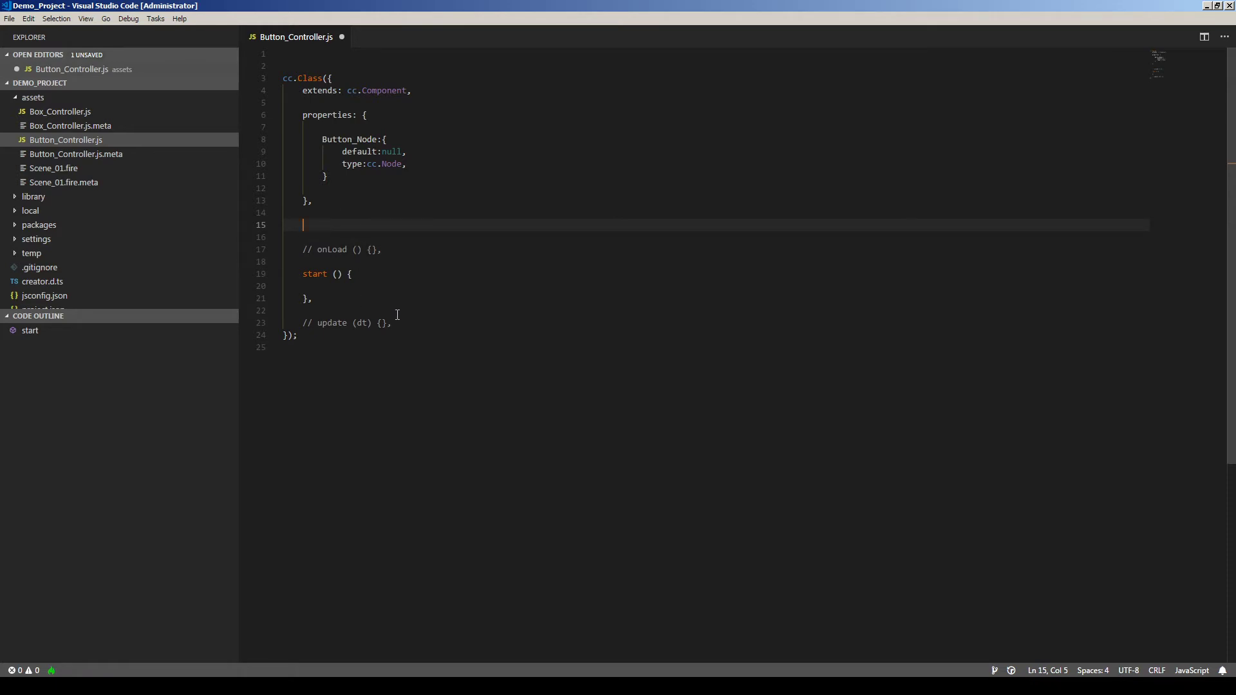
Replace the start and update stubs with an empty Button_Clicked function.
{"action": "mouse_move", "coordinate": [392, 323]}
{"action": "left_mouse_down"}
{"action": "mouse_move", "coordinate": [296, 290]}
{"action": "mouse_move", "coordinate": [260, 248]}
{"action": "mouse_move", "coordinate": [394, 326]}
{"action": "left_mouse_up"}
{"action": "left_click", "coordinate": [359, 294]}
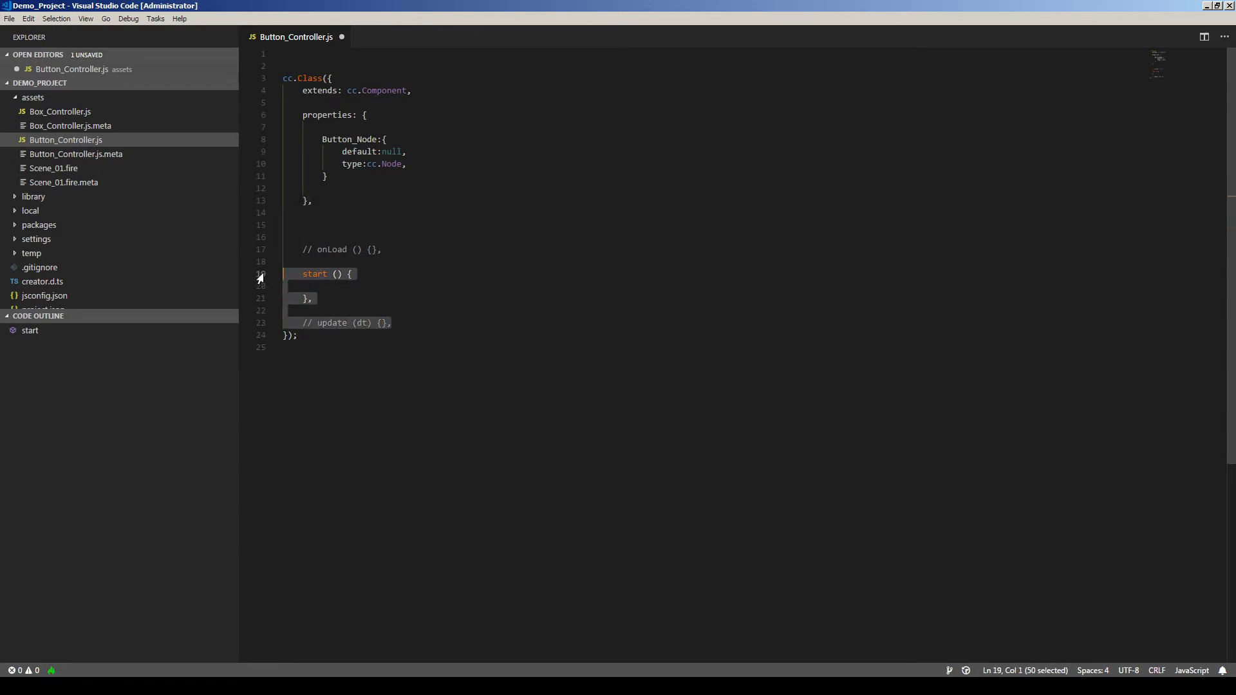
{"action": "key", "text": "BackSpace"}
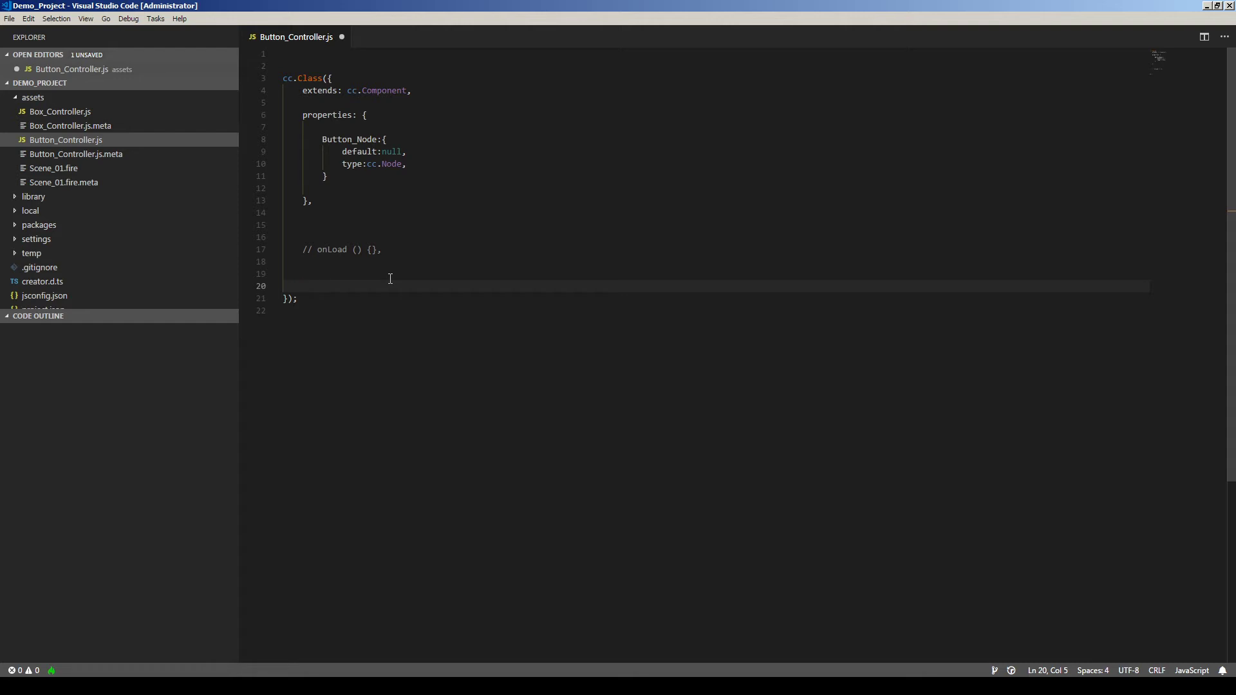
{"action": "type", "text": "Button_Cli"}
{"action": "type", "text": "cked()"}
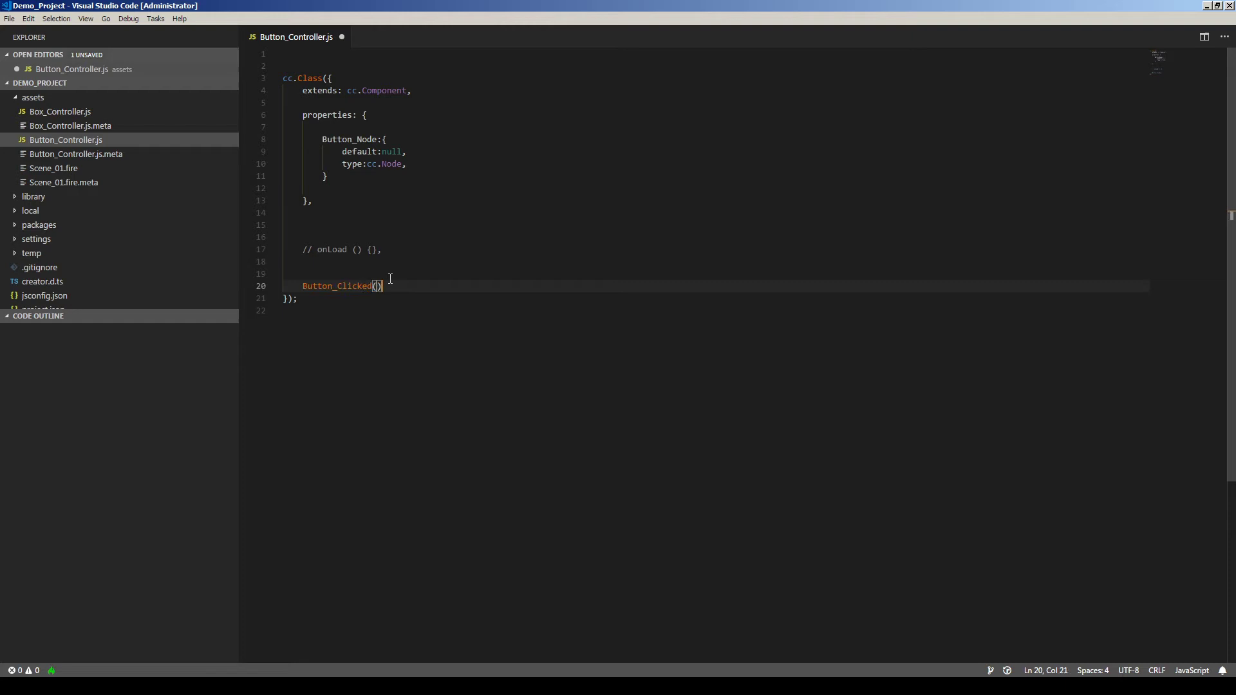
{"action": "type", "text": "{}"}
{"action": "key", "text": "Return"}
{"action": "key", "text": "Return"}
{"action": "key", "text": "Down"}
{"action": "key", "text": "End"}
{"action": "key", "text": "Return"}
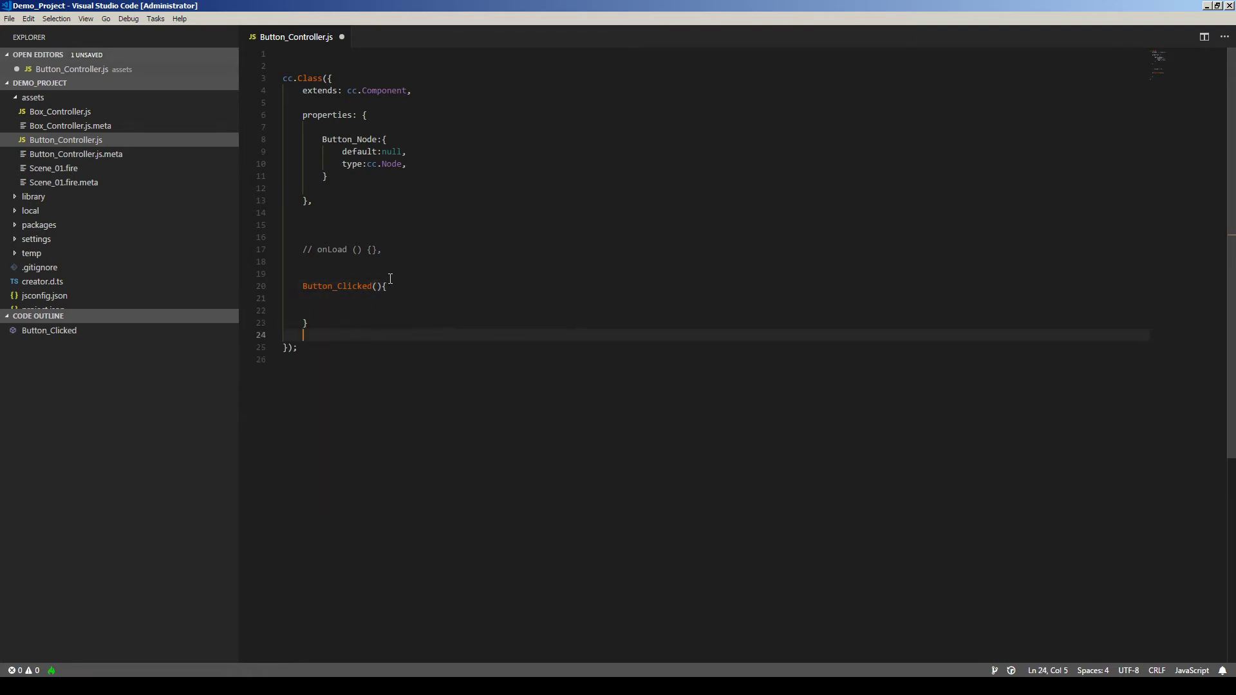
Uncomment onLoad and split its braces onto separate lines.
{"action": "left_click", "coordinate": [316, 249]}
{"action": "key", "text": "ctrl+slash"}
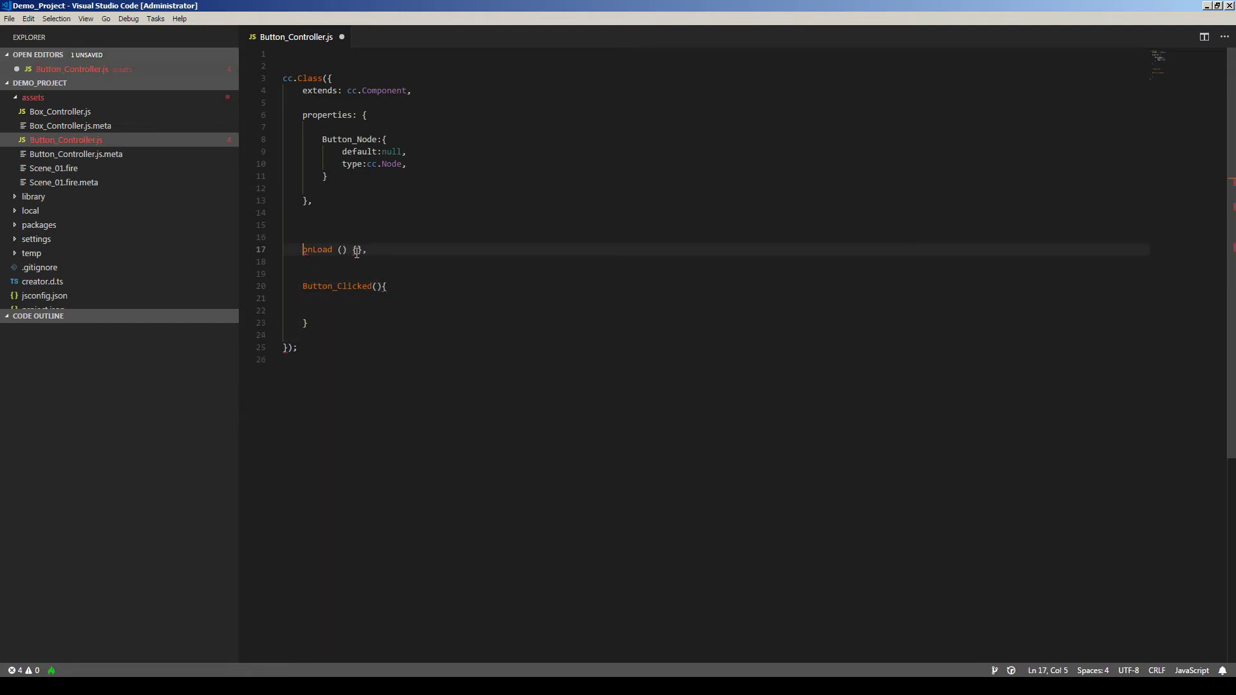
{"action": "left_click", "coordinate": [355, 249]}
{"action": "key", "text": "Return"}
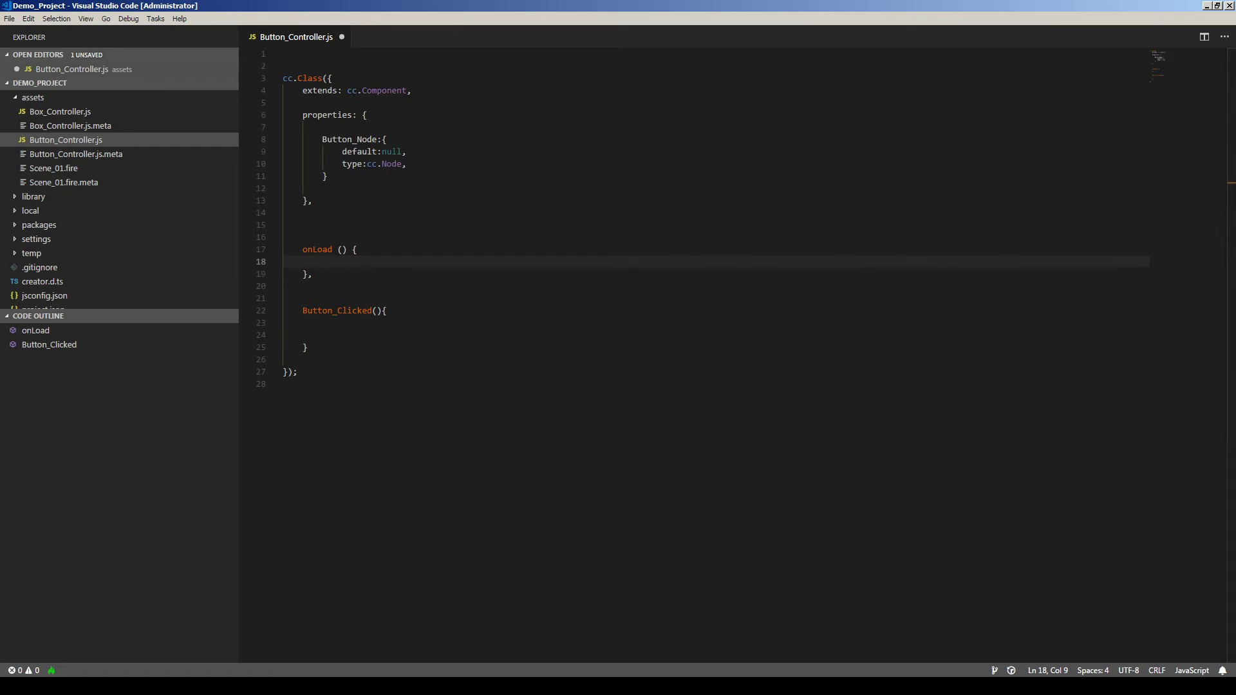
{"action": "type", "text": "this.node.on(cc.Node.EventType.TOUCH_START, this.Click, this);"}
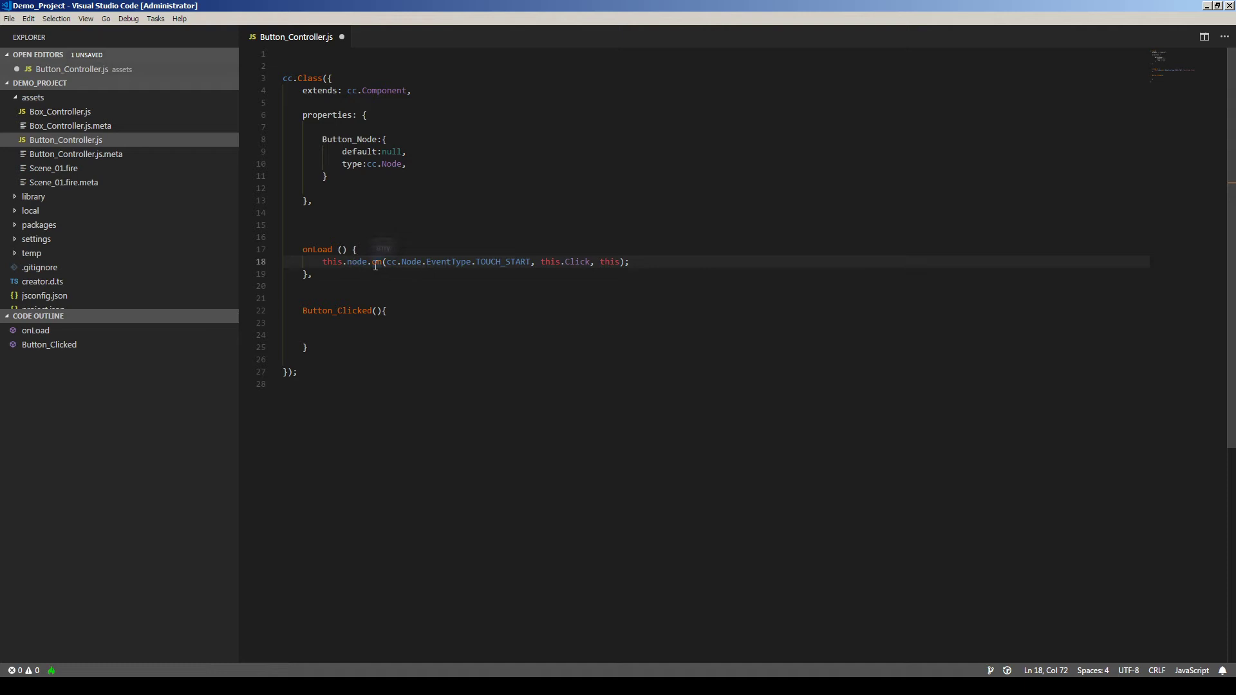
In onLoad, register this.Button_Clicked as the cc.Node.EventType.TOUCH_START handler.
{"action": "double_click", "coordinate": [502, 262]}
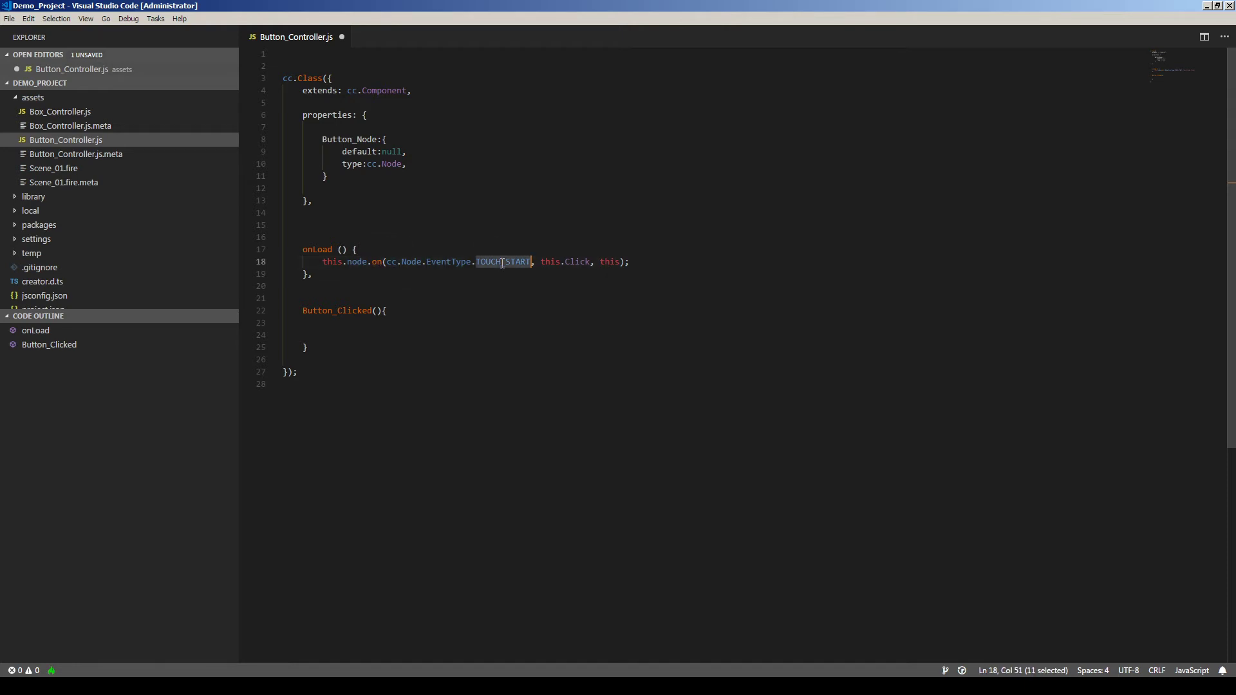
{"action": "key", "text": "Down"}
{"action": "key", "text": "Down"}
{"action": "key", "text": "Down"}
{"action": "key", "text": "Home"}
{"action": "key", "text": "ctrl+shift+Right"}
{"action": "key", "text": "ctrl+c"}
{"action": "double_click", "coordinate": [576, 262]}
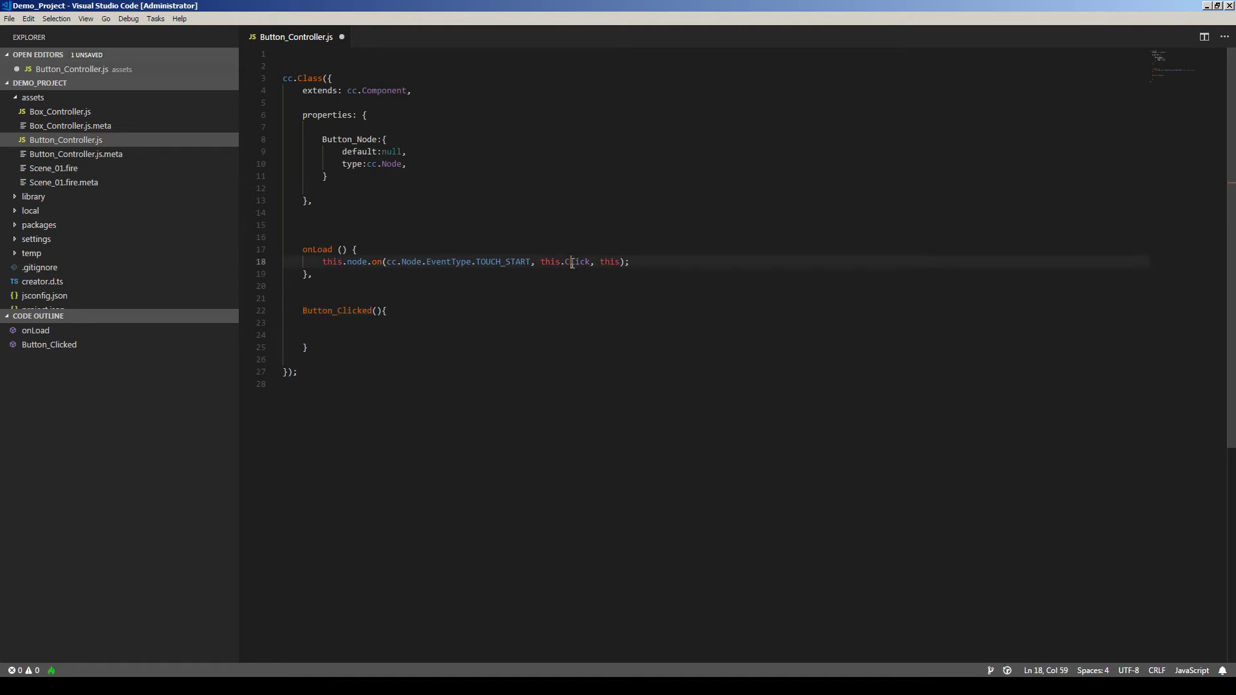
{"action": "key", "text": "ctrl+v"}
{"action": "left_click", "coordinate": [692, 261]}
{"action": "key", "text": "BackSpace"}
Review the listener arguments and add blank lines inside Button_Clicked.
{"action": "double_click", "coordinate": [488, 261]}
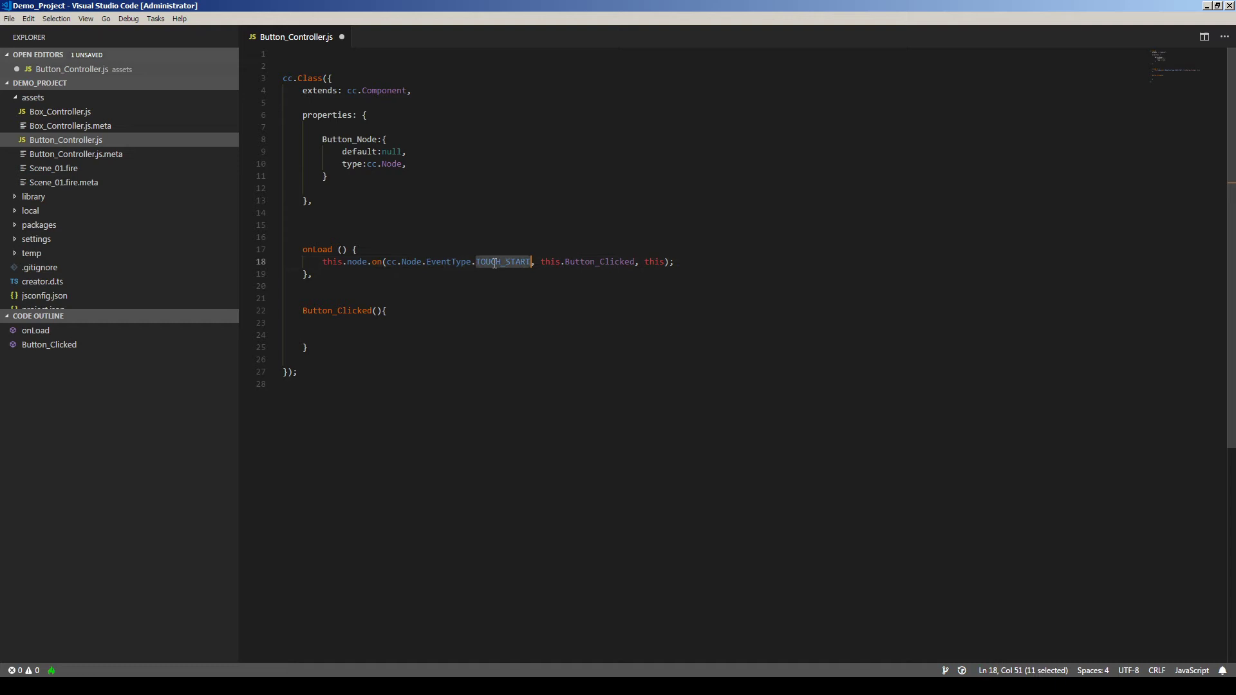
{"action": "left_click_drag", "start_coordinate": [488, 262], "coordinate": [390, 263]}
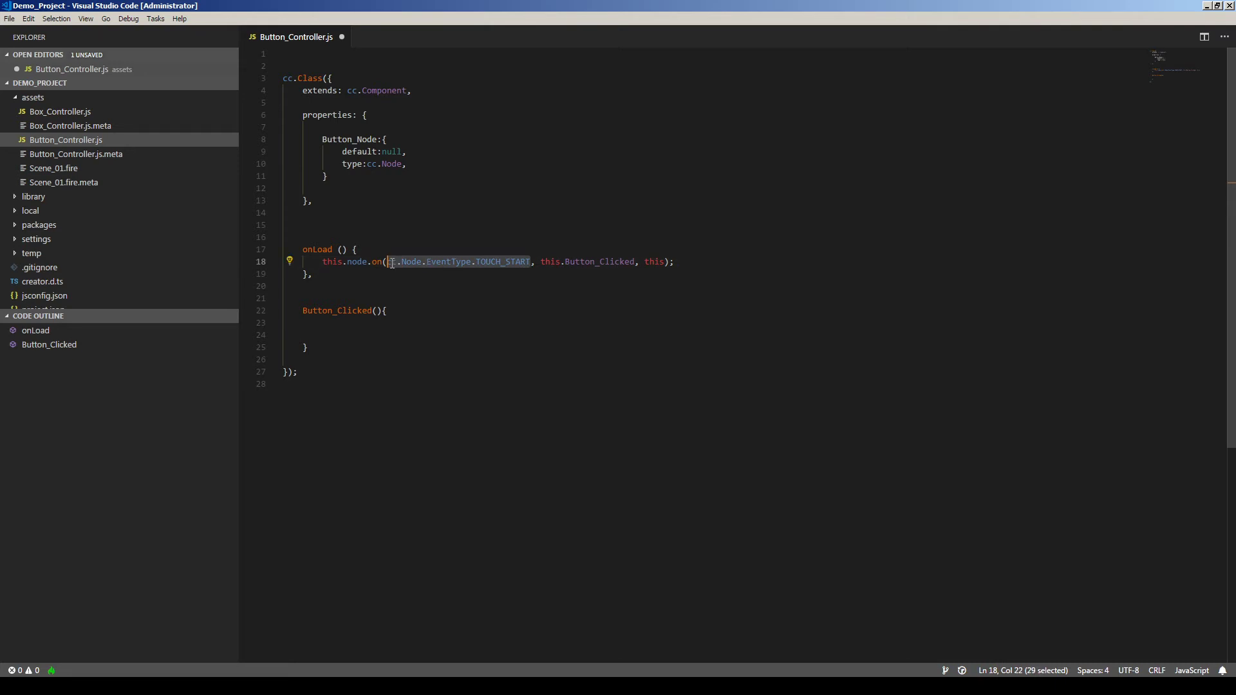
{"action": "double_click", "coordinate": [600, 262]}
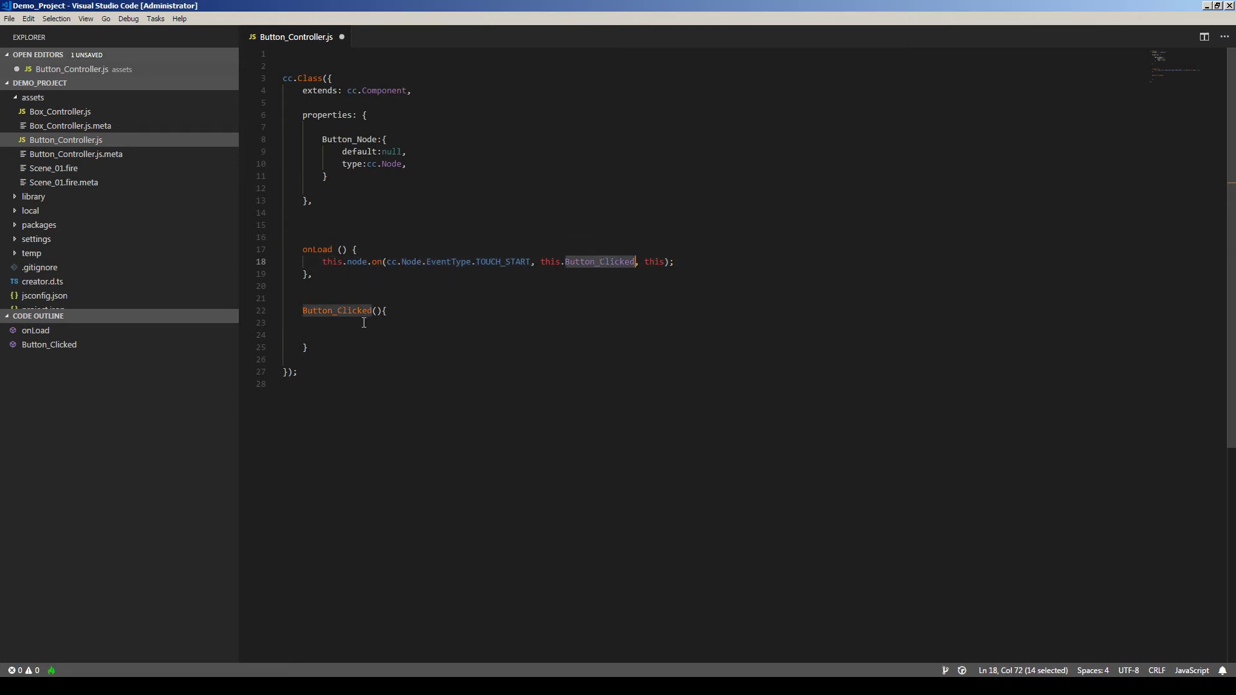
{"action": "double_click", "coordinate": [654, 262]}
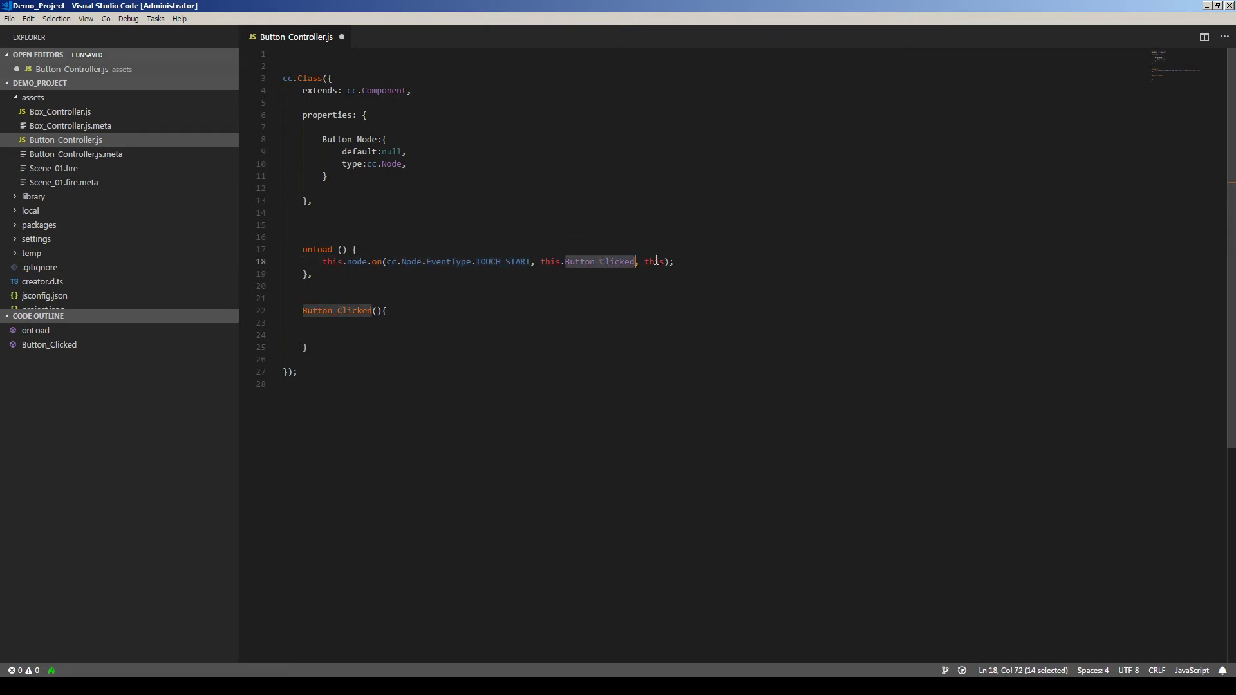
{"action": "left_click", "coordinate": [363, 348]}
{"action": "key", "text": "Return"}
{"action": "left_click", "coordinate": [400, 323]}
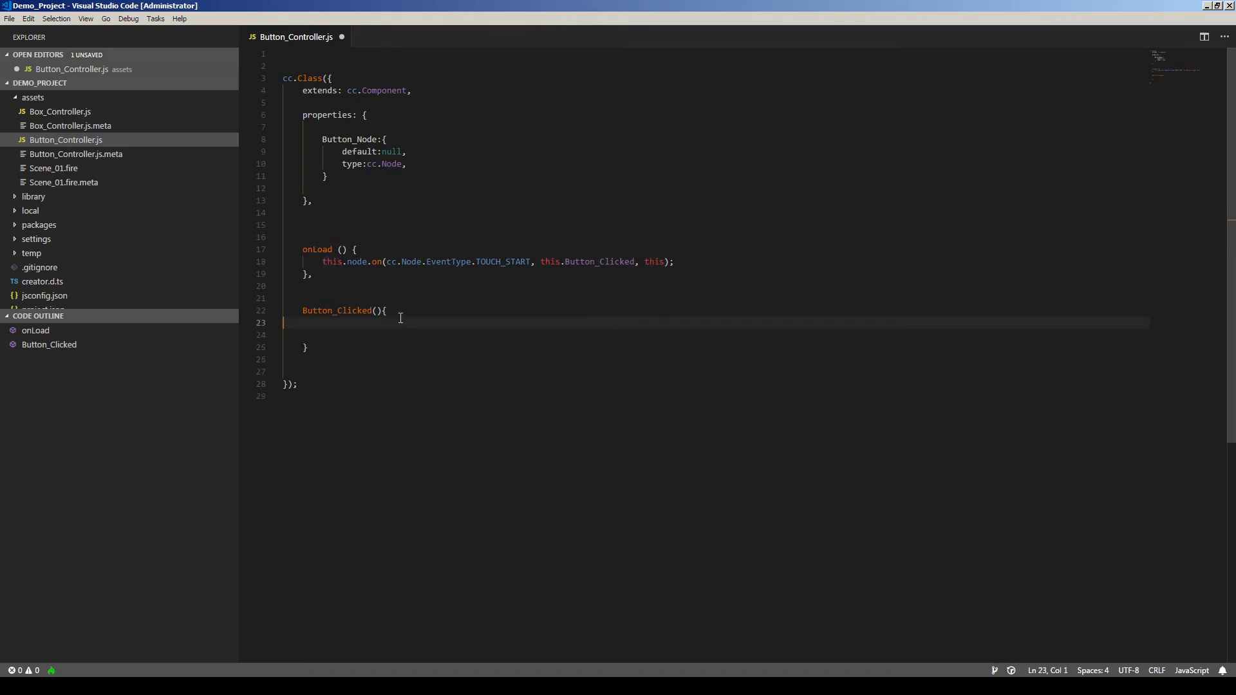
{"action": "key", "text": "Return"}
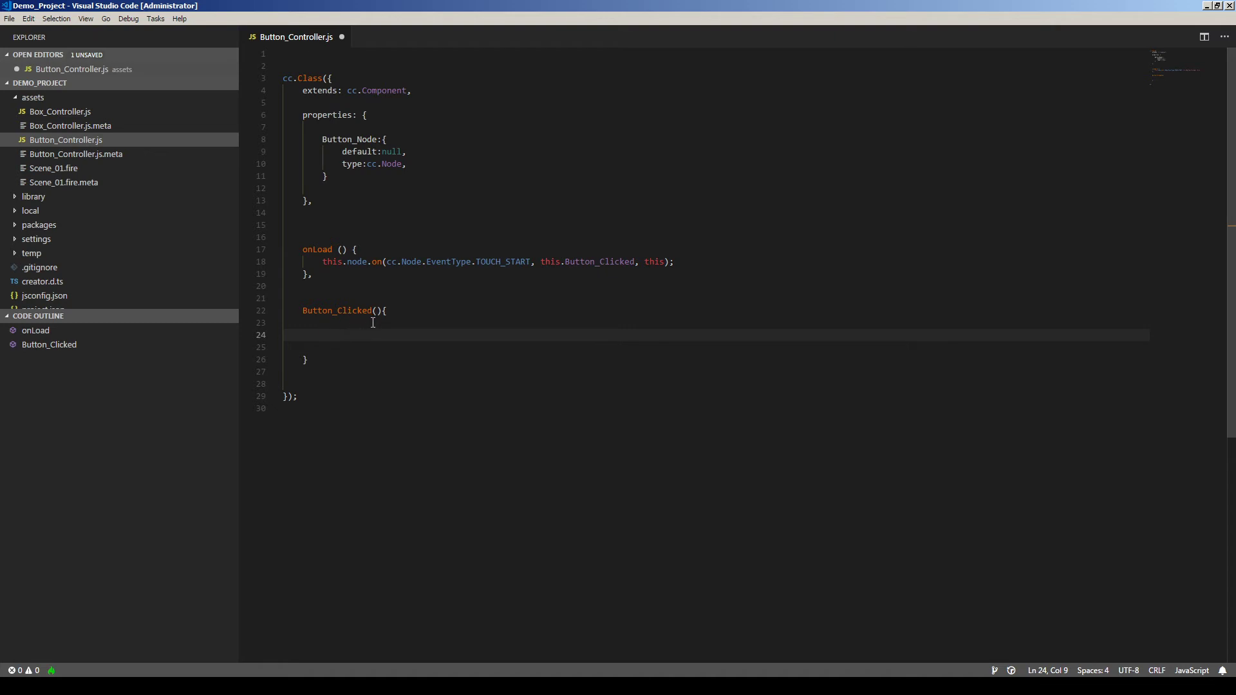
Save Button_Controller.js, with the Box node selected in Cocos Creator.
{"action": "key", "text": "alt+Tab"}
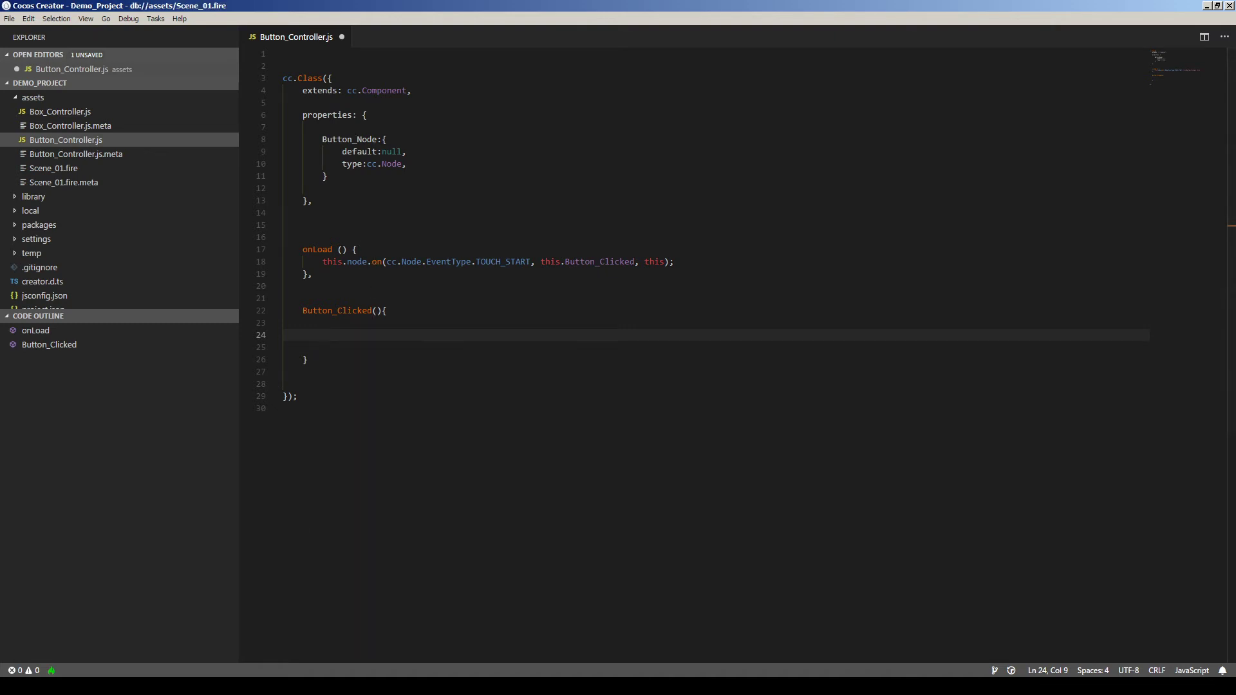
{"action": "left_click", "coordinate": [32, 100]}
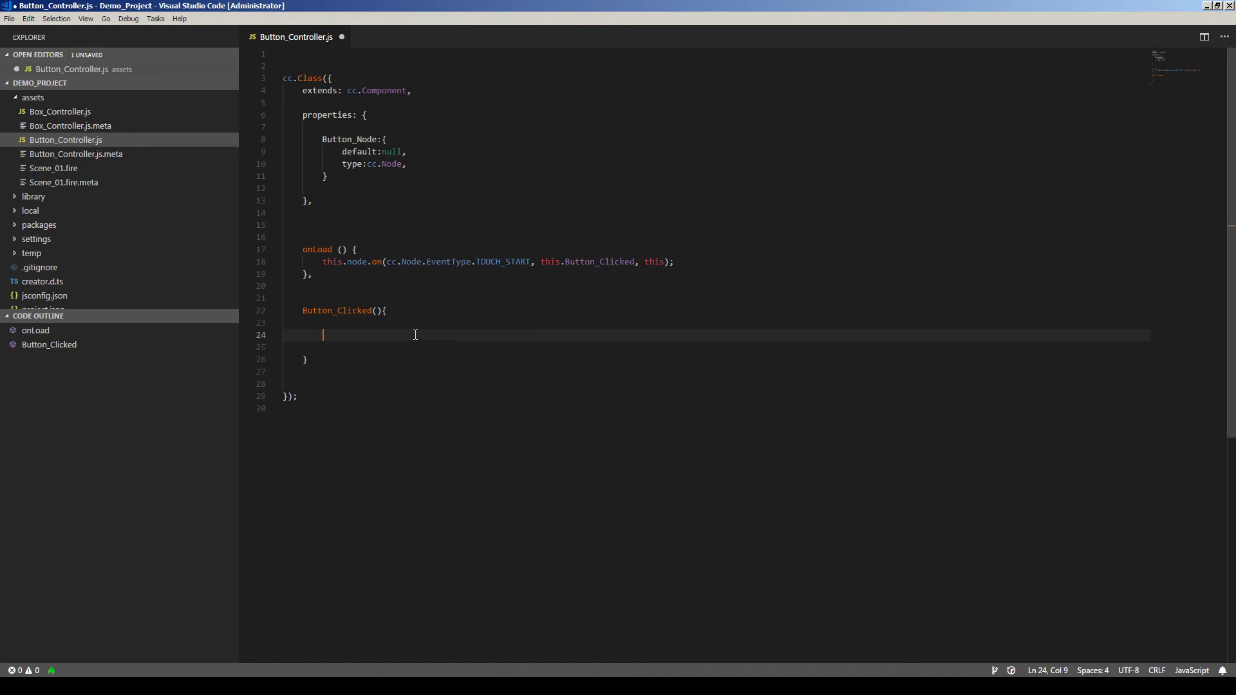
{"action": "key", "text": "ctrl+s"}
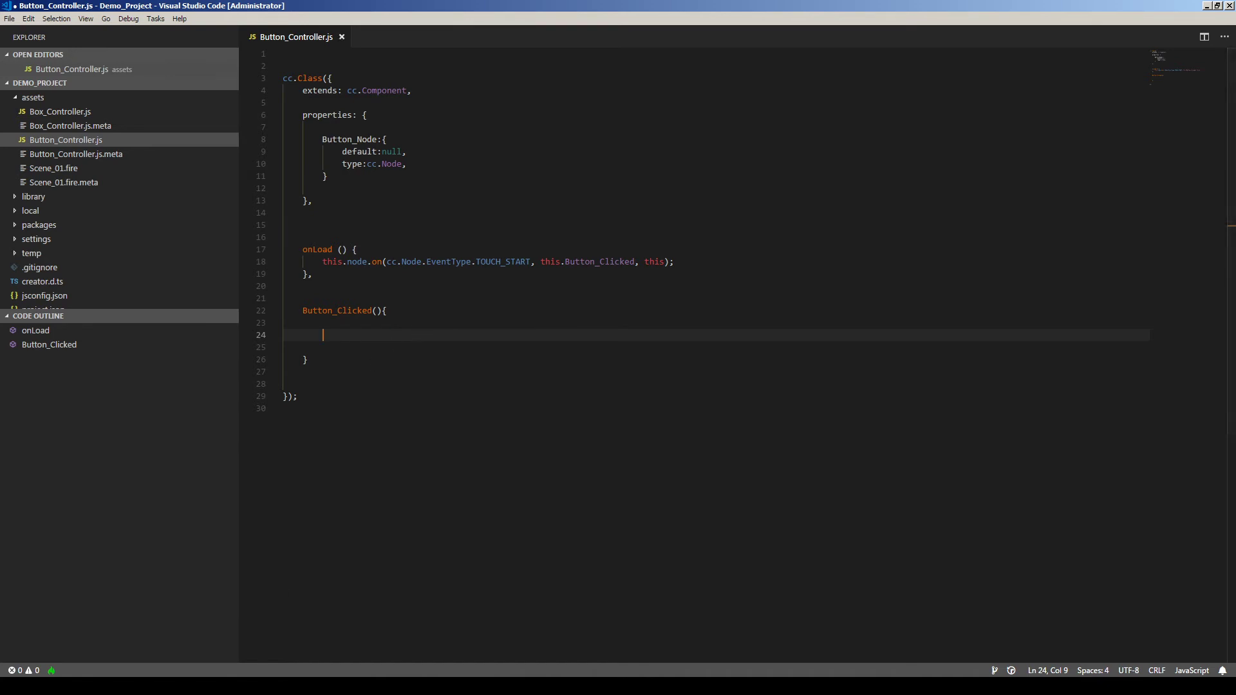
{"action": "key", "text": "alt+Tab"}
Open Box_Controller.js and delete its header comments and onLoad stub.
{"action": "double_click", "coordinate": [61, 407]}
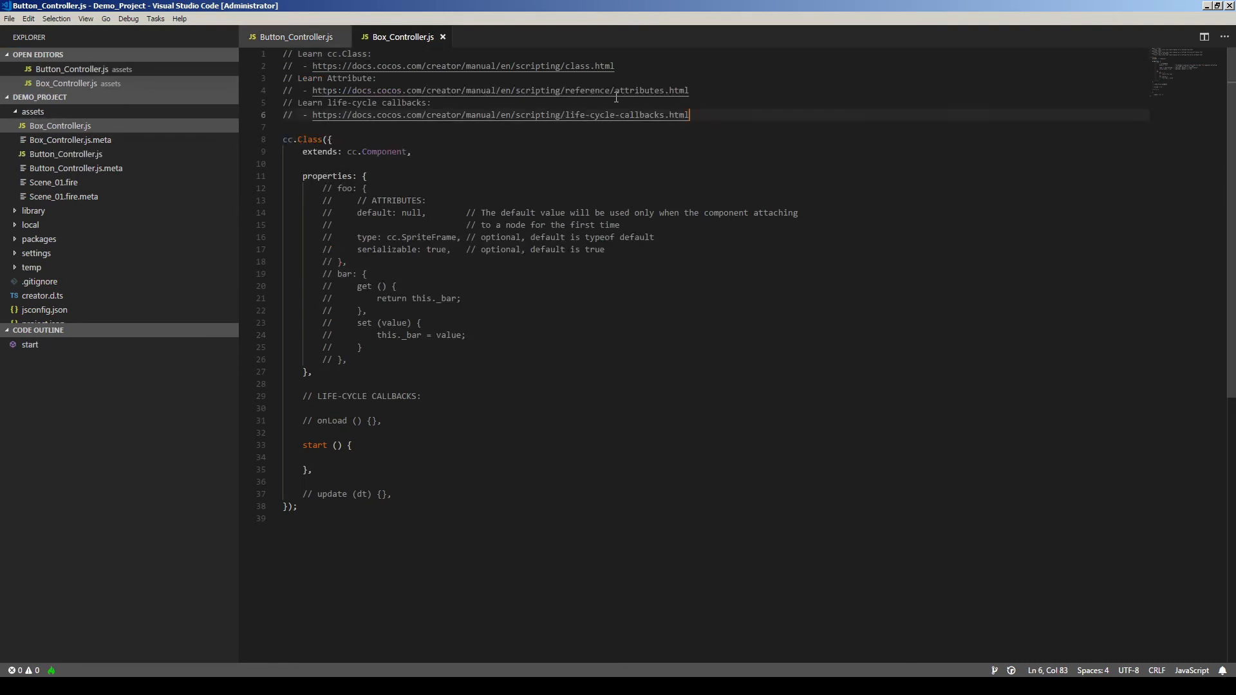
{"action": "left_click", "coordinate": [694, 115], "text": "shift"}
{"action": "key", "text": "BackSpace"}
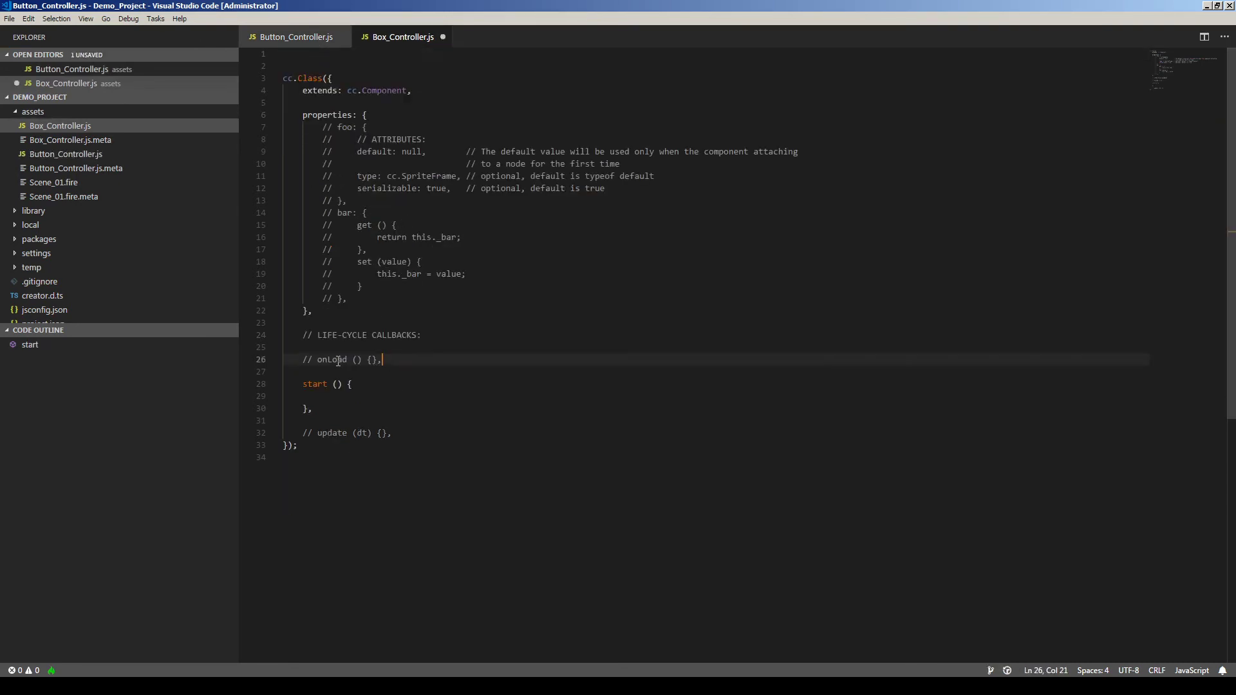
{"action": "left_click_drag", "start_coordinate": [385, 360], "coordinate": [282, 335]}
{"action": "key", "text": "BackSpace"}
Delete the commented property examples and the start and update blocks.
{"action": "left_click_drag", "start_coordinate": [348, 298], "coordinate": [323, 286]}
{"action": "left_click_drag", "start_coordinate": [241, 176], "coordinate": [229, 127]}
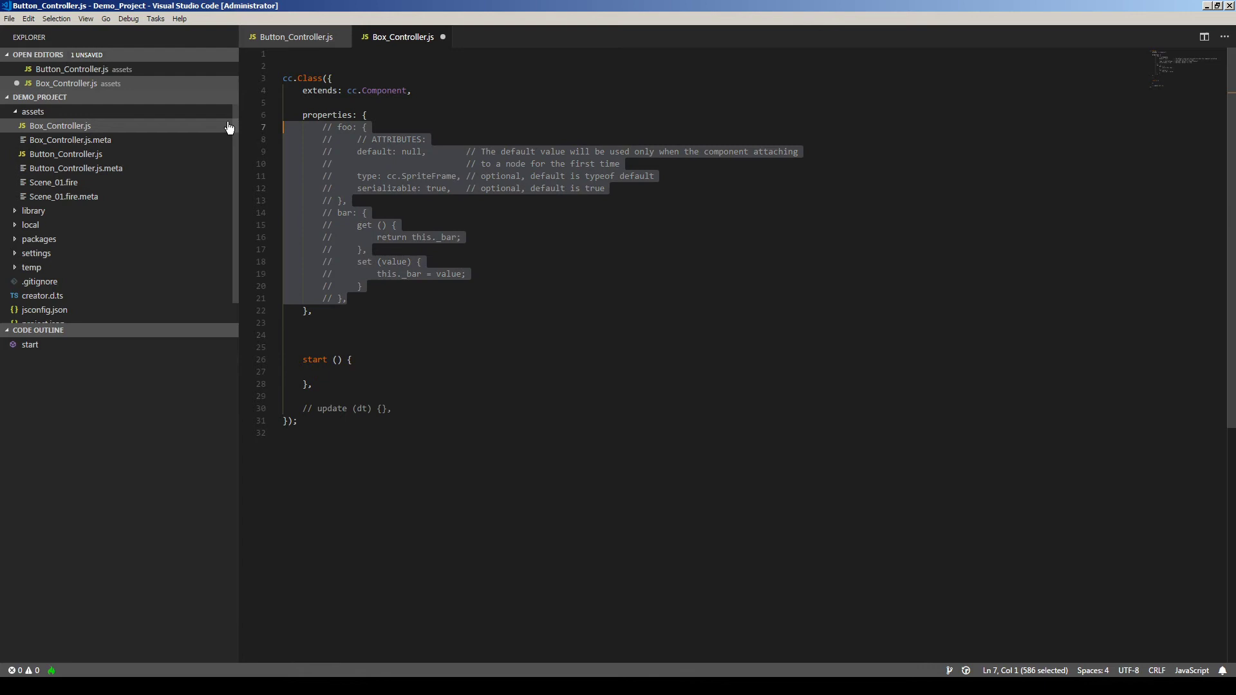
{"action": "key", "text": "BackSpace"}
{"action": "left_click_drag", "start_coordinate": [391, 238], "coordinate": [277, 176]}
{"action": "key", "text": "shift+Up"}
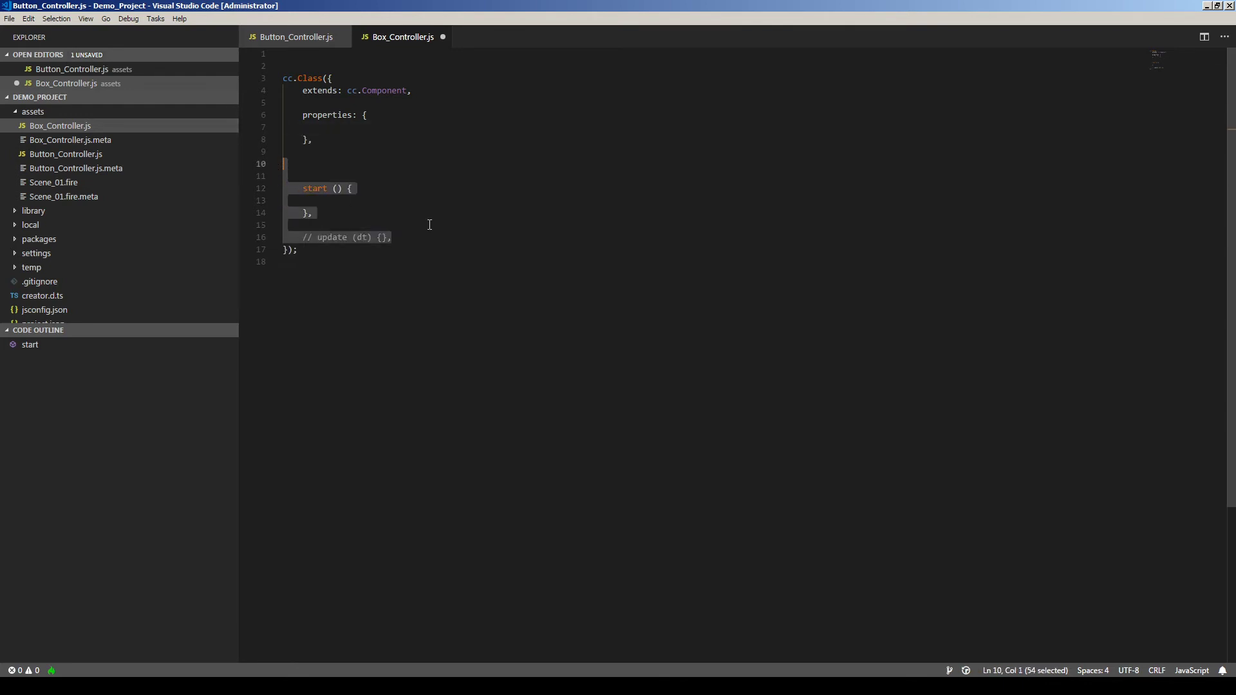
{"action": "key", "text": "Tab"}
{"action": "key", "text": "BackSpace"}
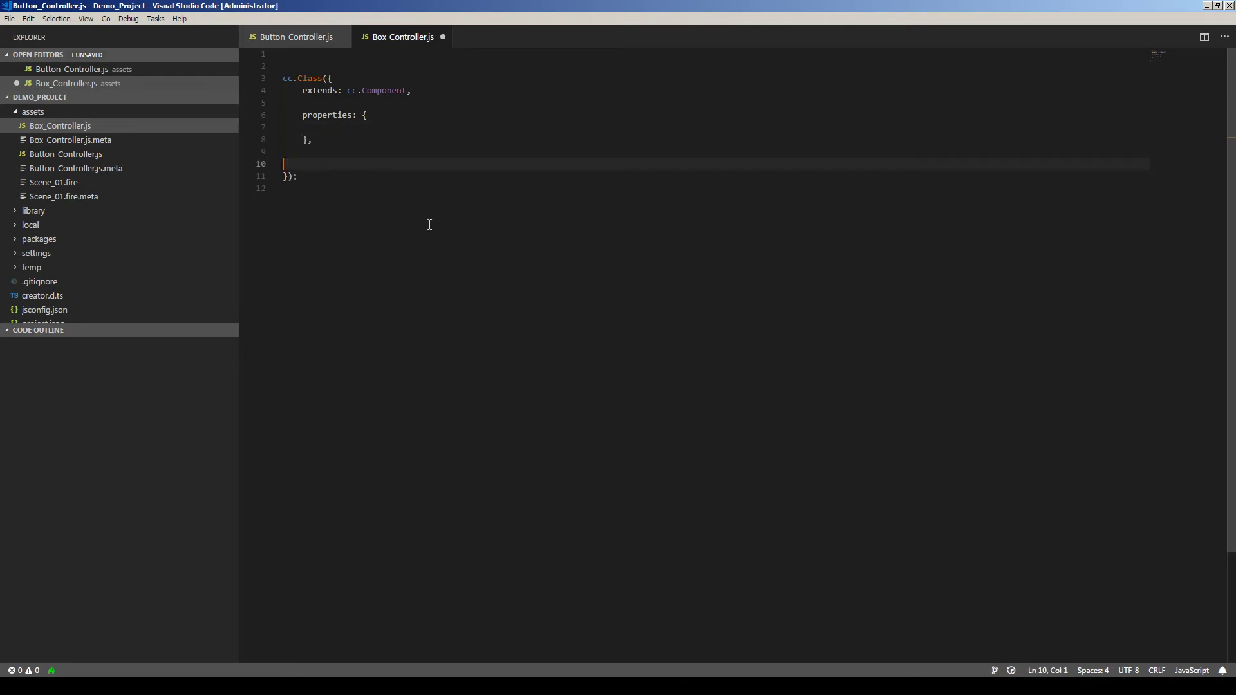
{"action": "type", "text": "Change"}
{"action": "type", "text": "_My"}
{"action": "type", "text": "_B"}
{"action": "type", "text": "ox"}
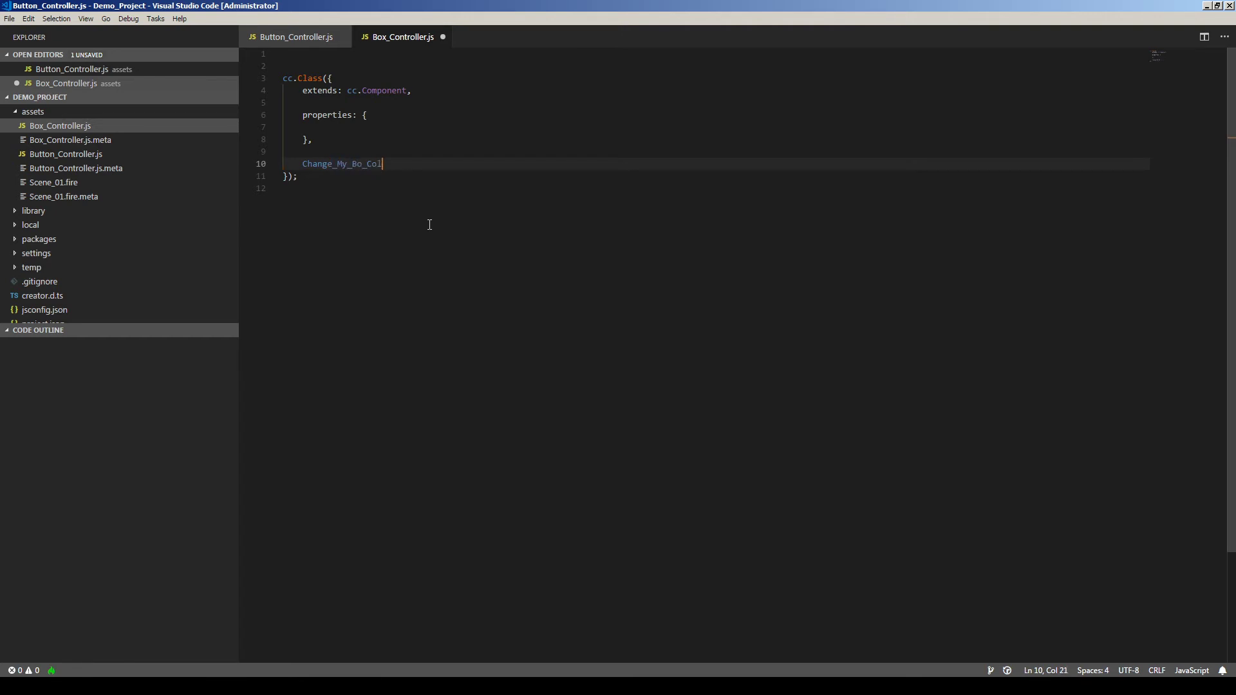
{"action": "type", "text": "_C"}
{"action": "type", "text": "olort"}
{"action": "type", "text": "(){"}
Write Change_My_Box_Color setting this.node.color to cc.color(255,0,0).
{"action": "key", "text": "Return"}
{"action": "key", "text": "Return"}
{"action": "key", "text": "Down"}
{"action": "key", "text": "End"}
{"action": "key", "text": "Return"}
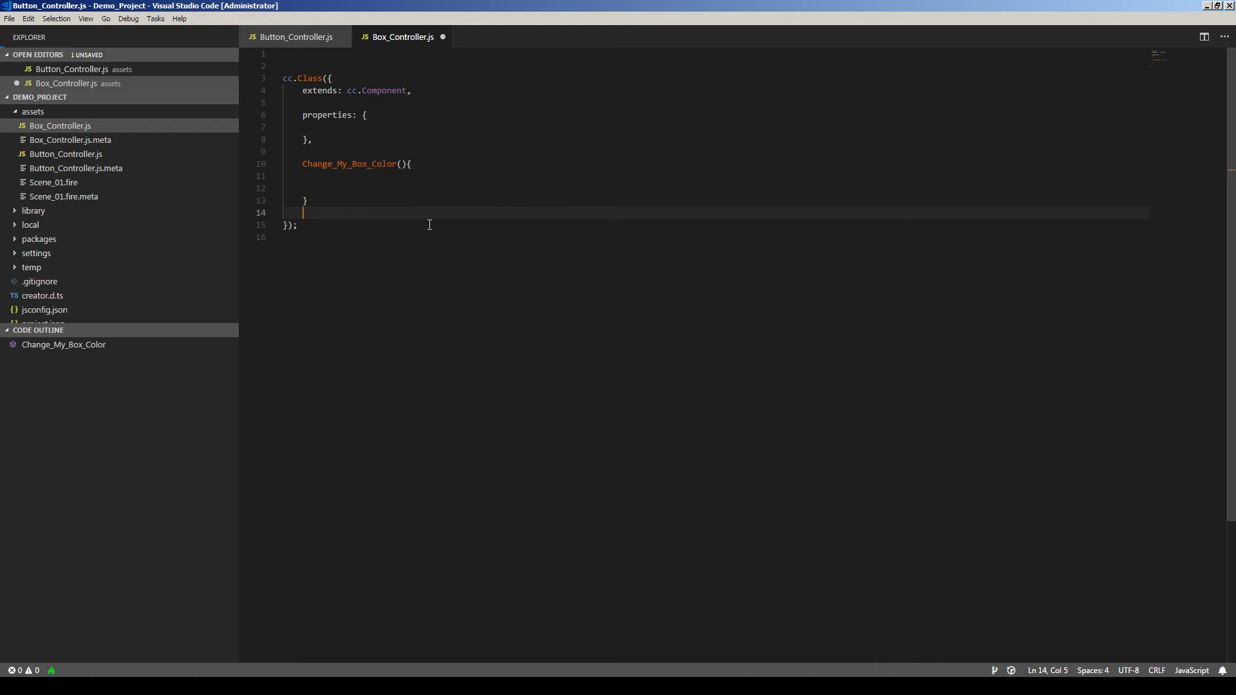
{"action": "key", "text": "Up"}
{"action": "key", "text": "Up"}
{"action": "key", "text": "Return"}
{"action": "key", "text": "Up"}
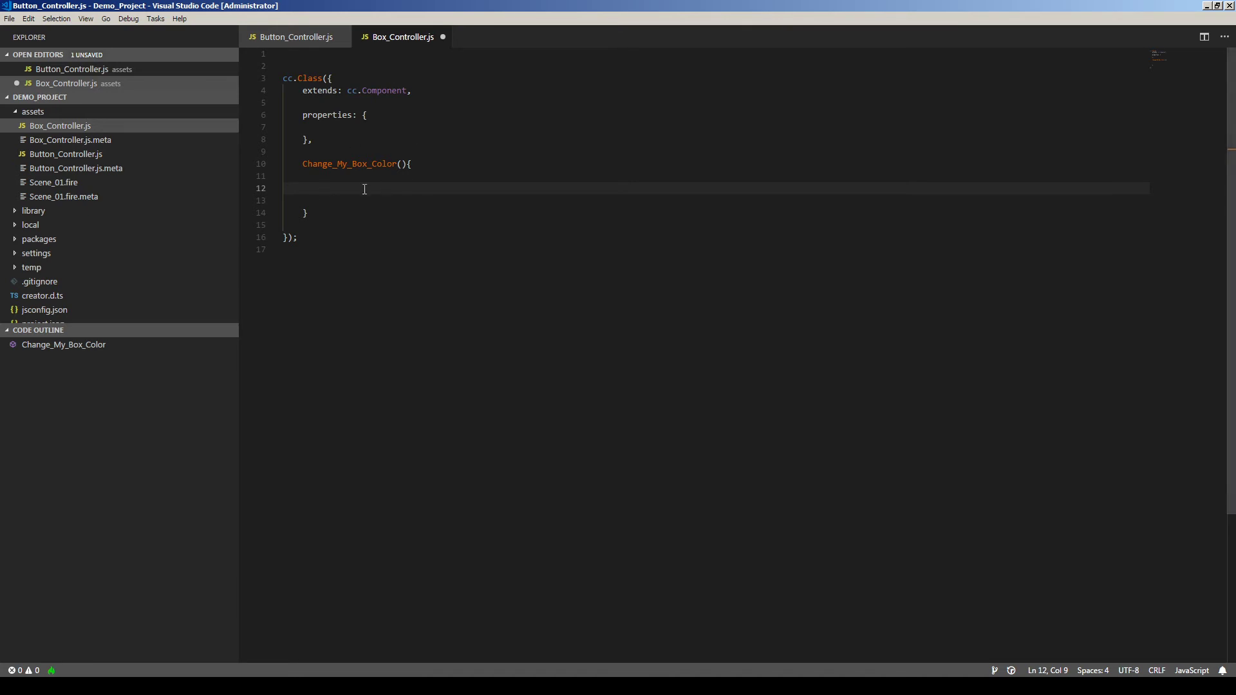
{"action": "type", "text": "this"}
{"action": "type", "text": ".node.col"}
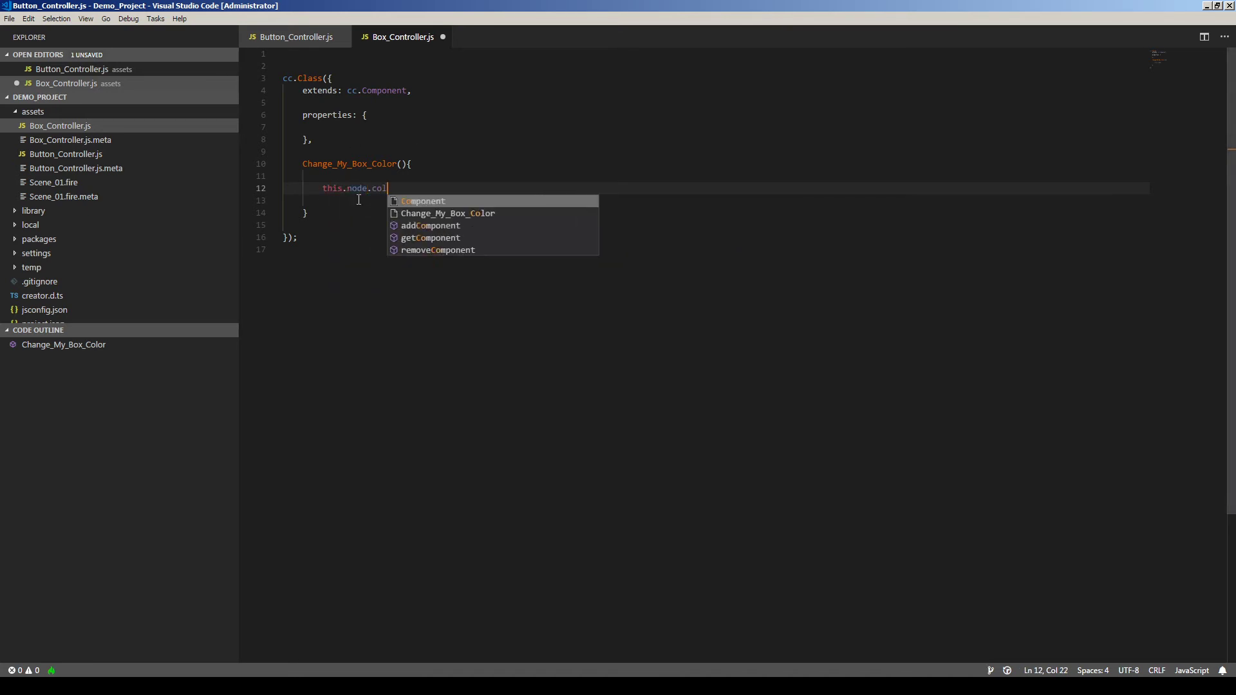
{"action": "type", "text": "or = cc"}
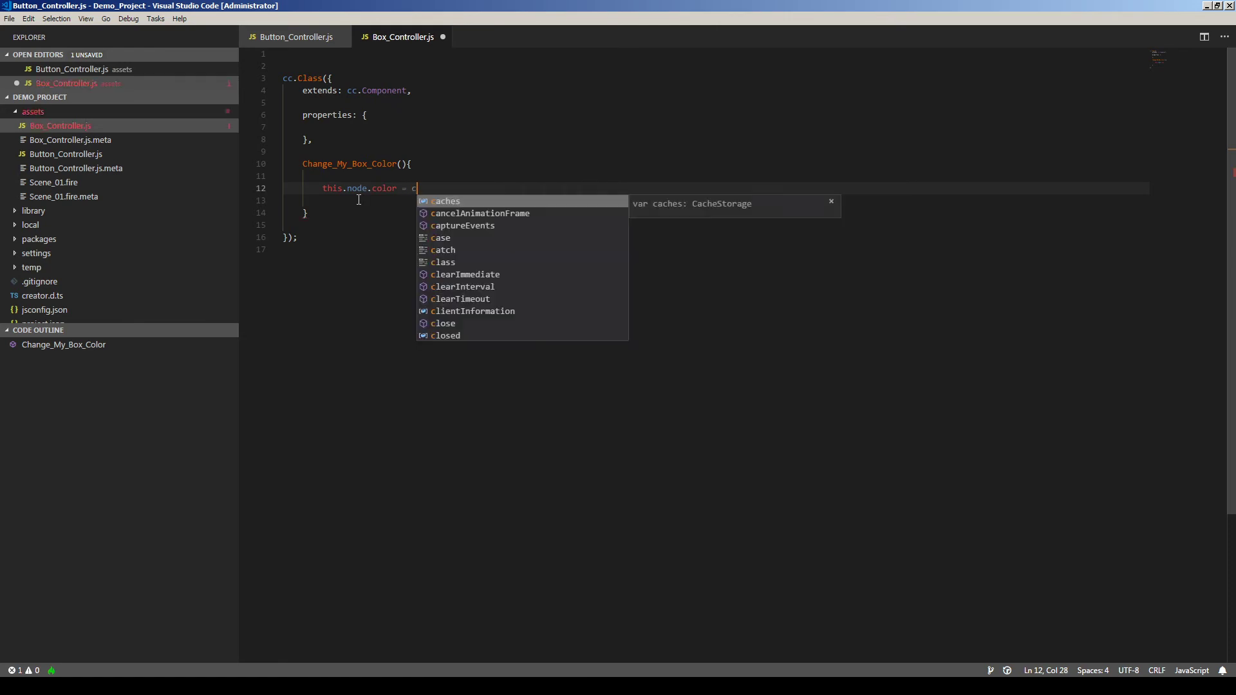
{"action": "type", "text": ".coloe"}
{"action": "key", "text": "BackSpace"}
{"action": "type", "text": "r()"}
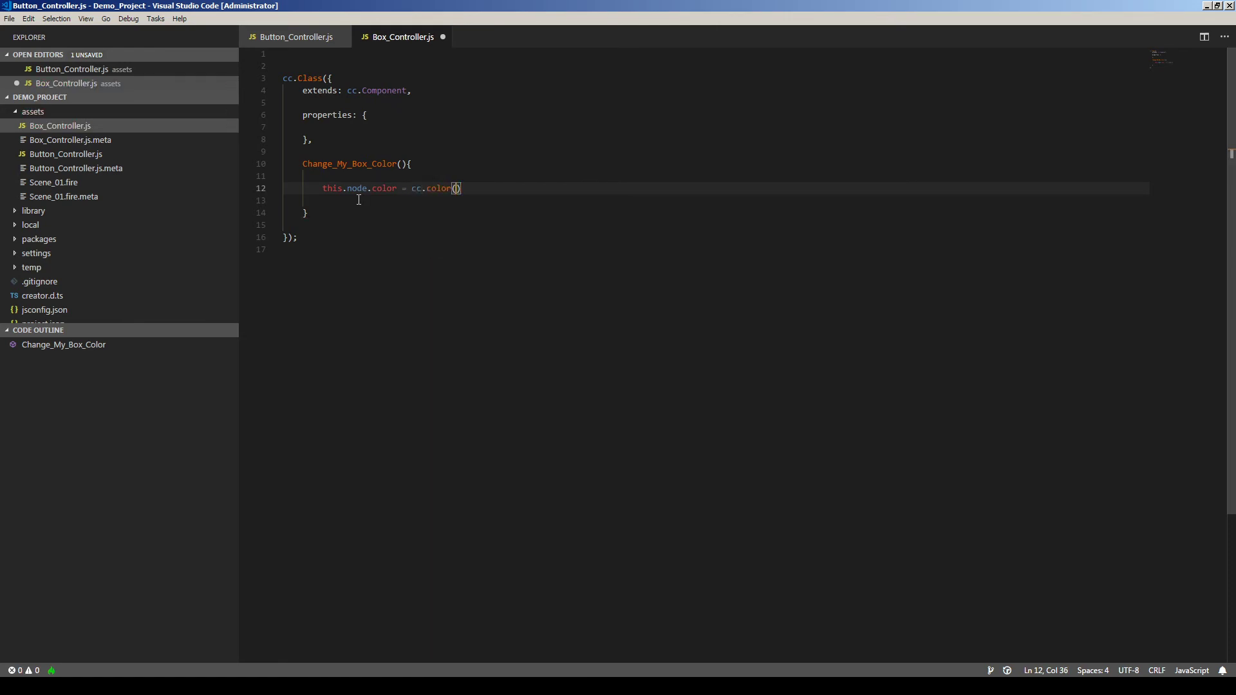
{"action": "type", "text": "255,0,0"}
{"action": "type", "text": ");"}
Save Box_Controller.js and select the Change_My_Box_Color function name.
{"action": "left_click", "coordinate": [465, 187]}
{"action": "key", "text": "ctrl+s"}
{"action": "double_click", "coordinate": [367, 164]}
{"action": "key", "text": "Down"}
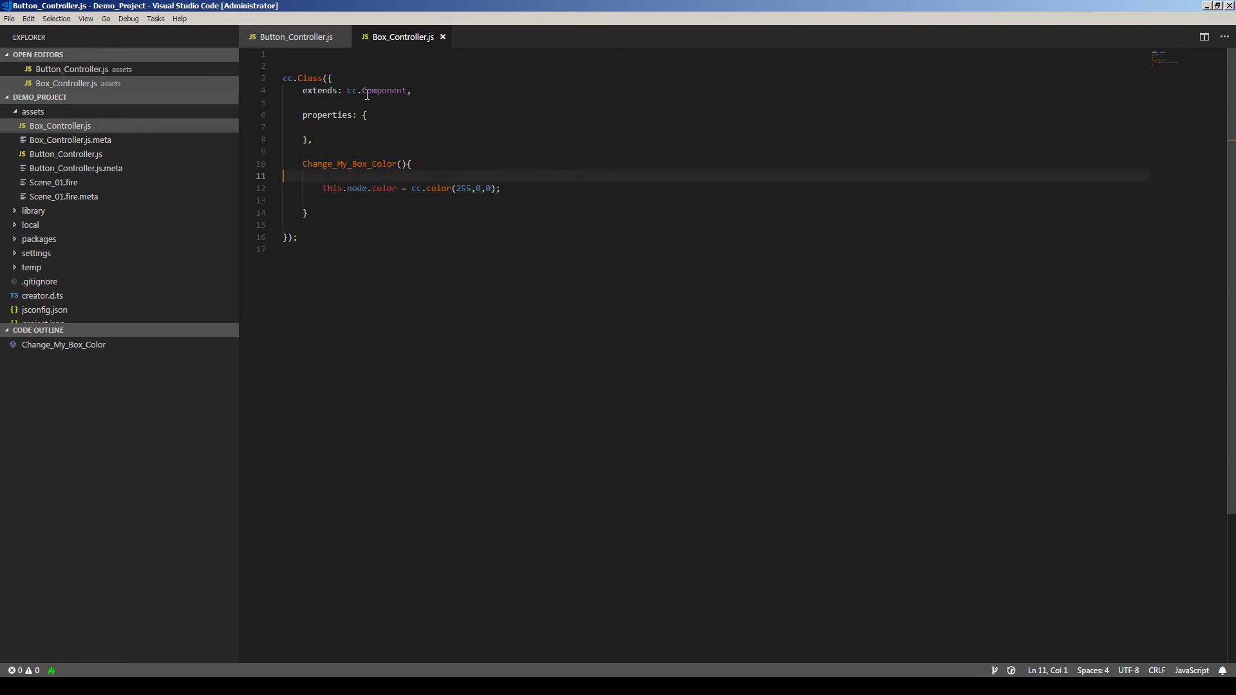
In Button_Controller.js line 24, write let box_controller = this.Button_Node.getComponent("Box_Controller");.
{"action": "left_click", "coordinate": [287, 39]}
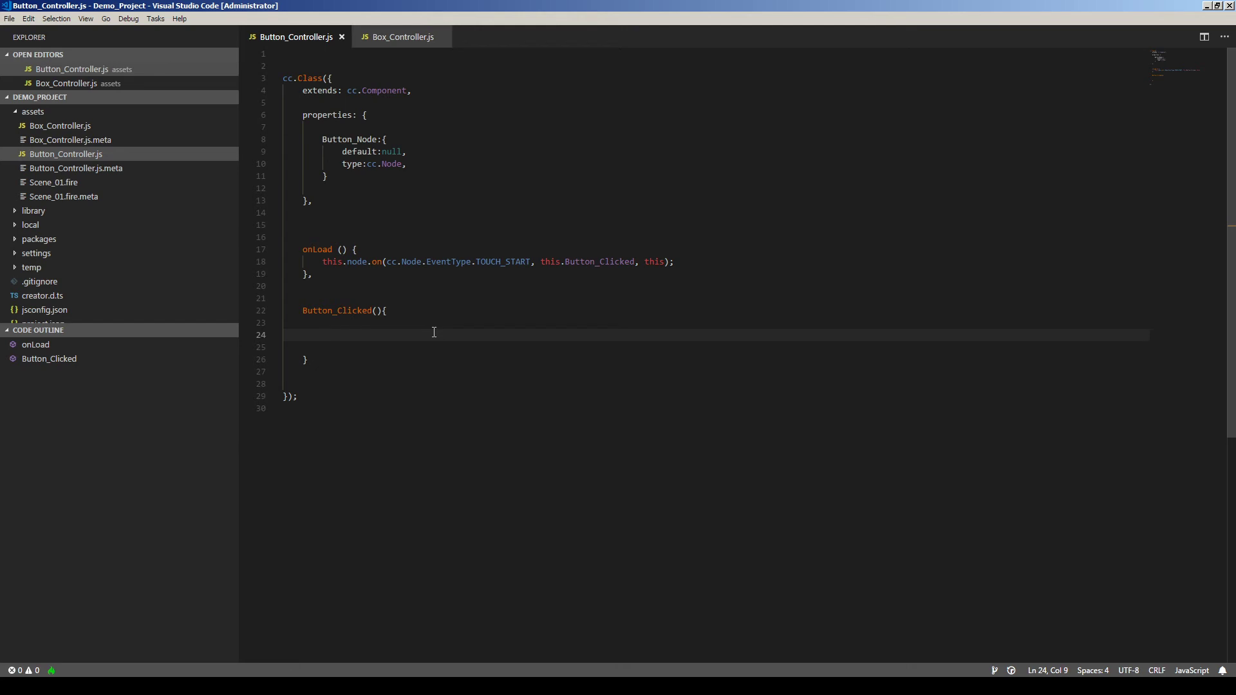
{"action": "type", "text": "this."}
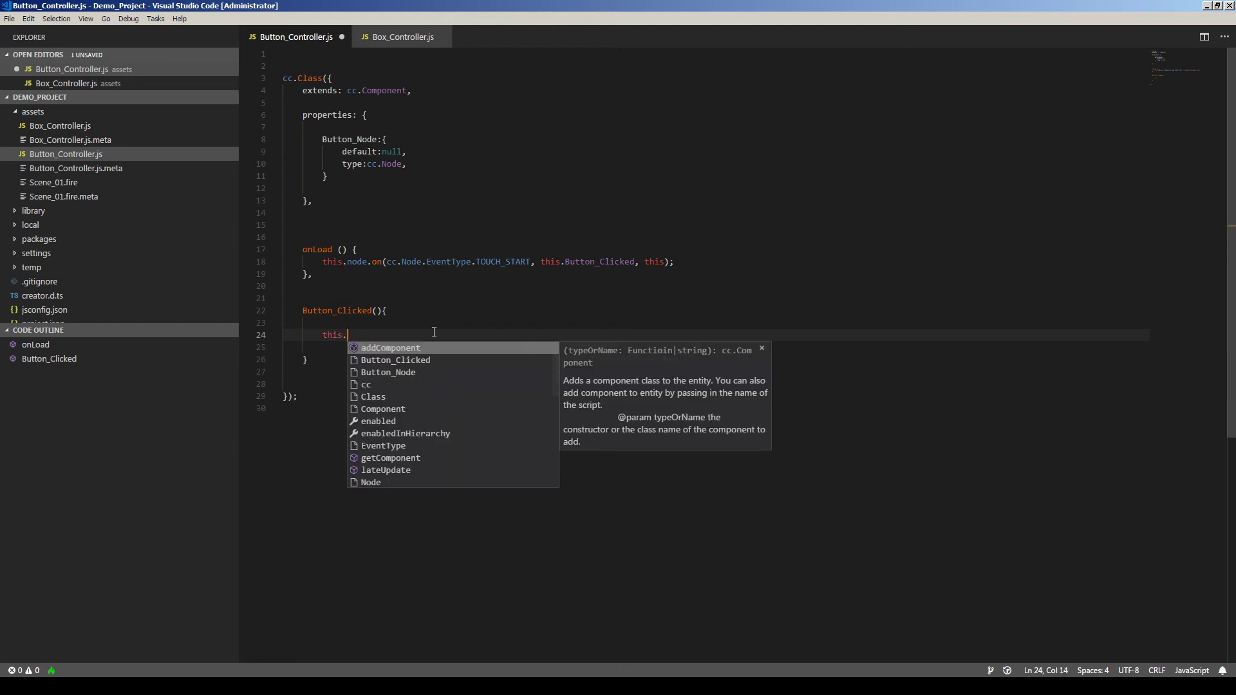
{"action": "type", "text": "Bu"}
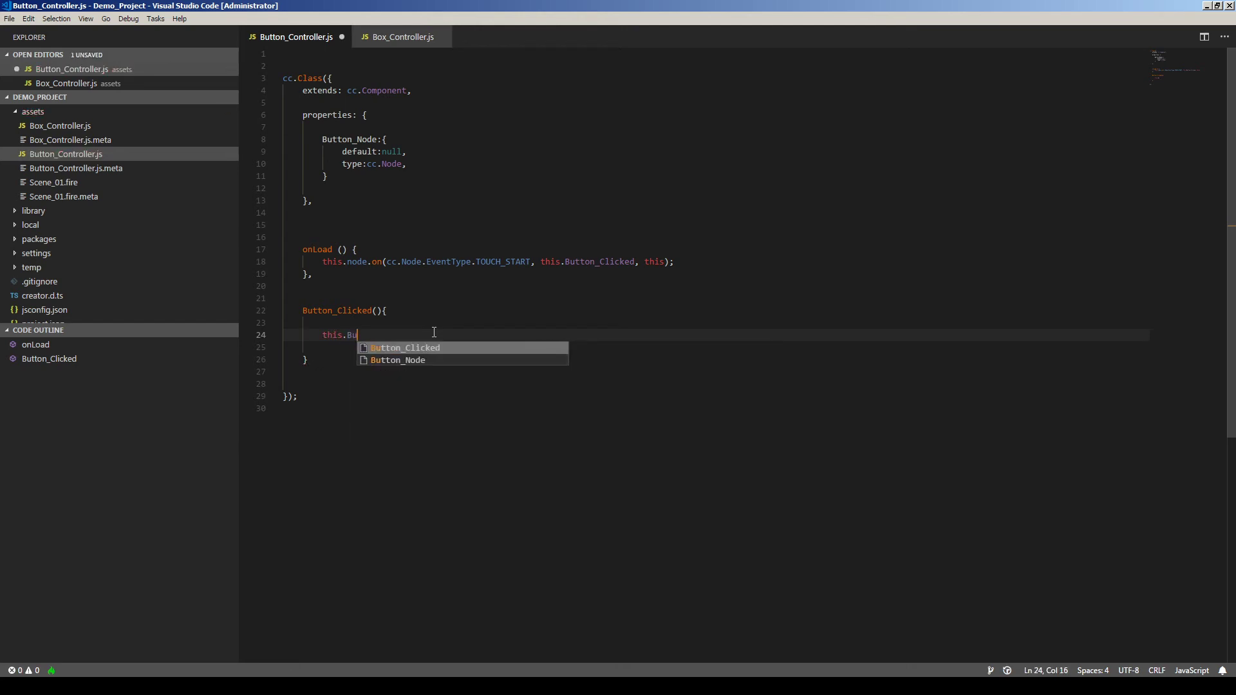
{"action": "key", "text": "Down"}
{"action": "key", "text": "Return"}
{"action": "type", "text": "."}
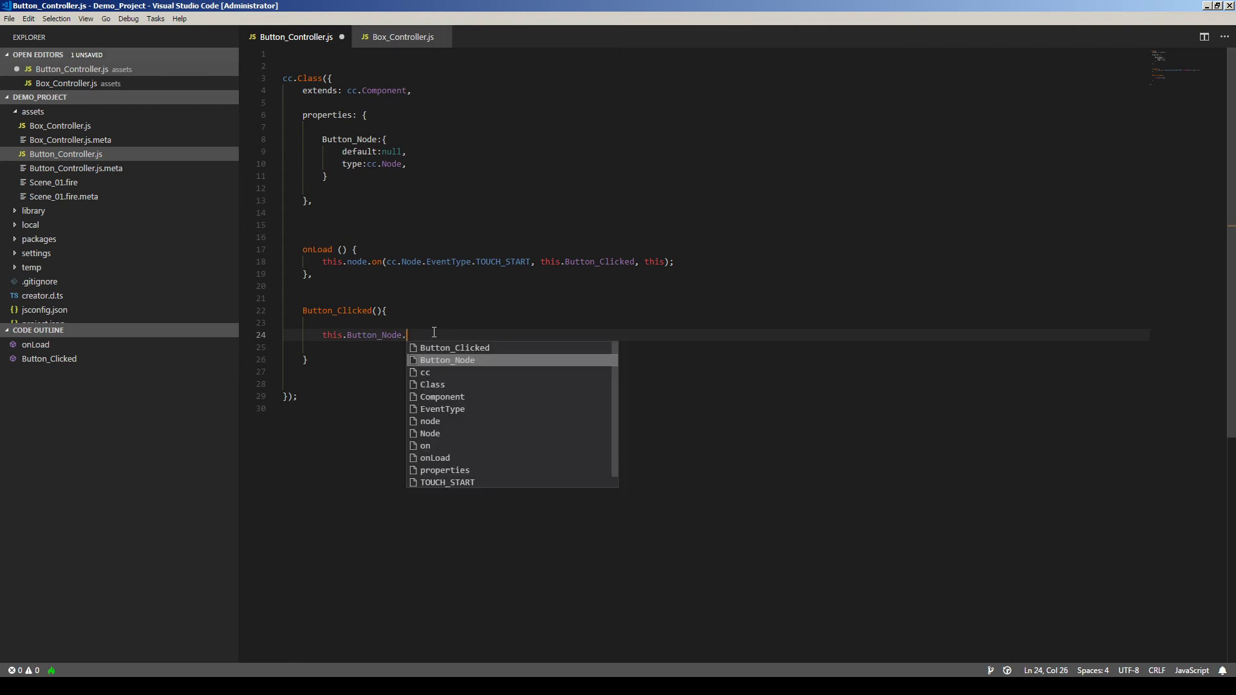
{"action": "type", "text": "getCompo"}
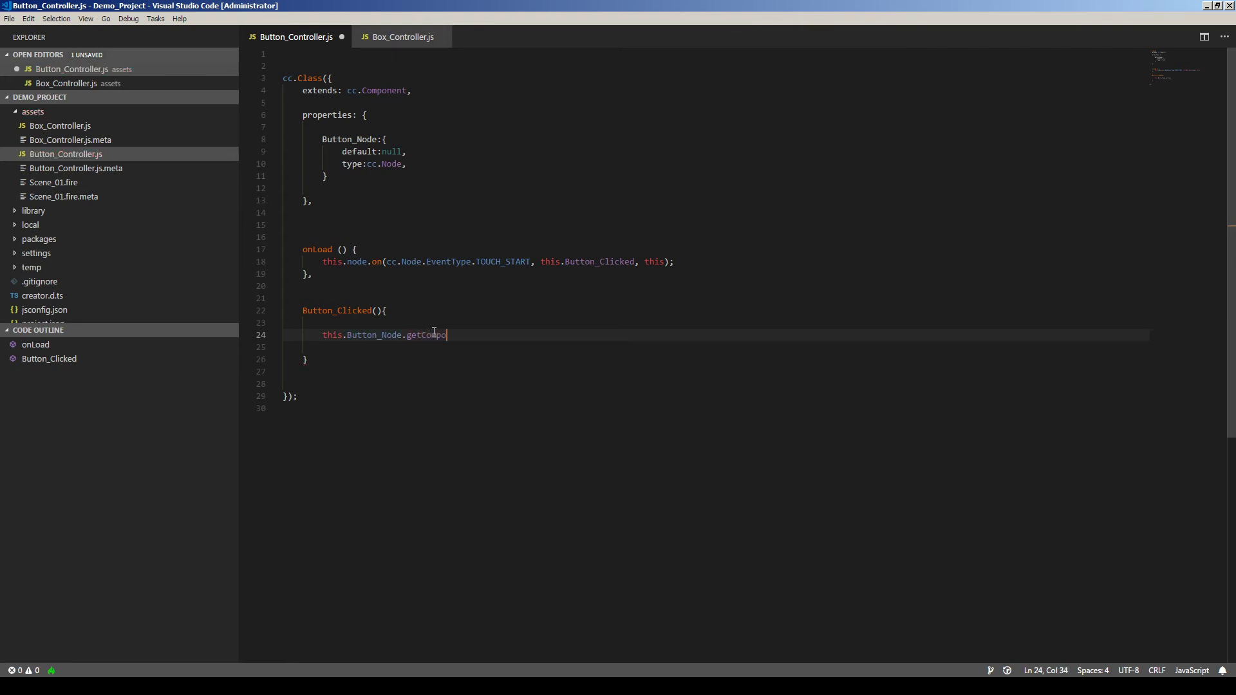
{"action": "type", "text": "nent()\""}
{"action": "type", "text": "B"}
{"action": "type", "text": "utto"}
{"action": "type", "text": "n_"}
{"action": "key", "text": "BackSpace"}
{"action": "key", "text": "BackSpace"}
{"action": "key", "text": "BackSpace"}
{"action": "key", "text": "BackSpace"}
{"action": "key", "text": "BackSpace"}
{"action": "key", "text": "BackSpace"}
{"action": "type", "text": "ox_Con"}
{"action": "type", "text": "tr"}
{"action": "type", "text": "oller"}
{"action": "key", "text": "End"}
{"action": "type", "text": ";"}
{"action": "key", "text": "Home"}
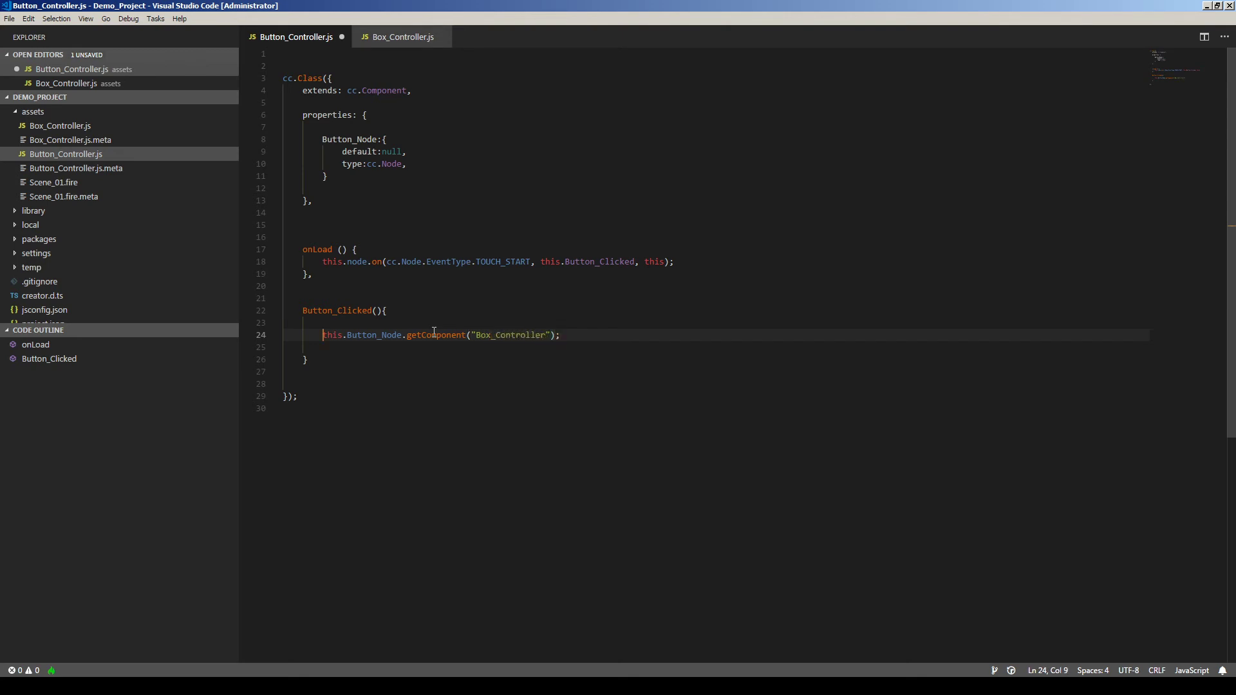
{"action": "type", "text": "let B"}
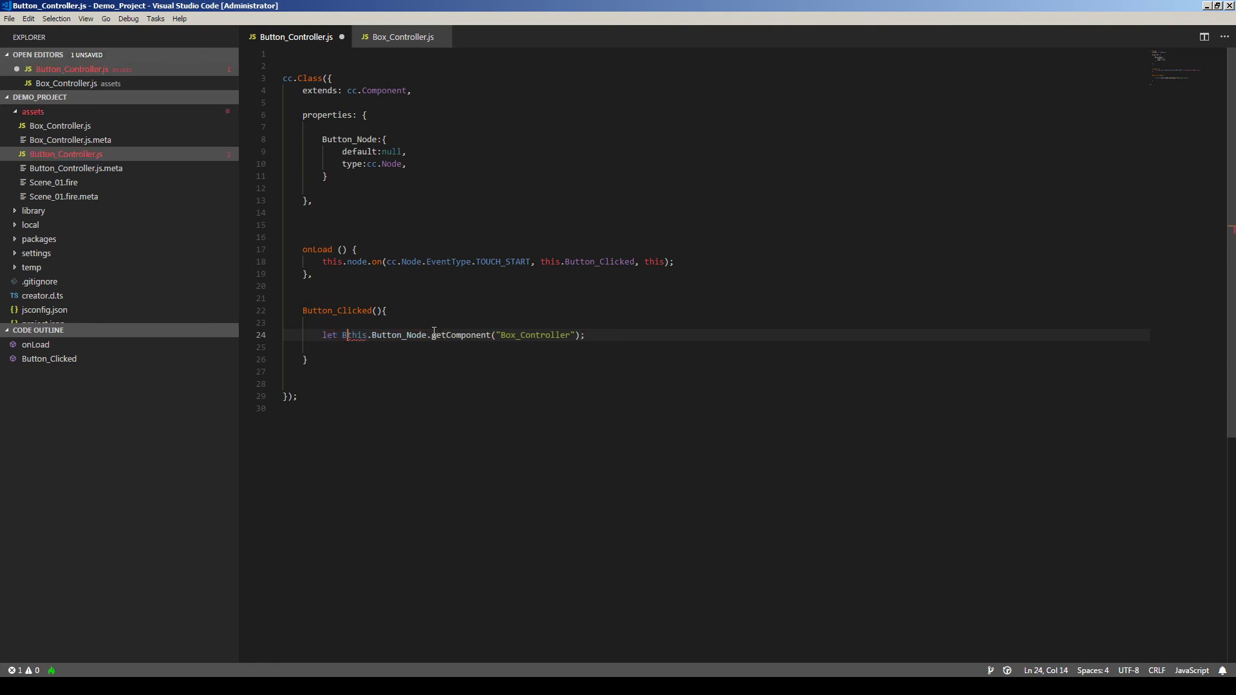
{"action": "type", "text": "utt"}
{"action": "key", "text": "BackSpace"}
{"action": "key", "text": "BackSpace"}
{"action": "key", "text": "BackSpace"}
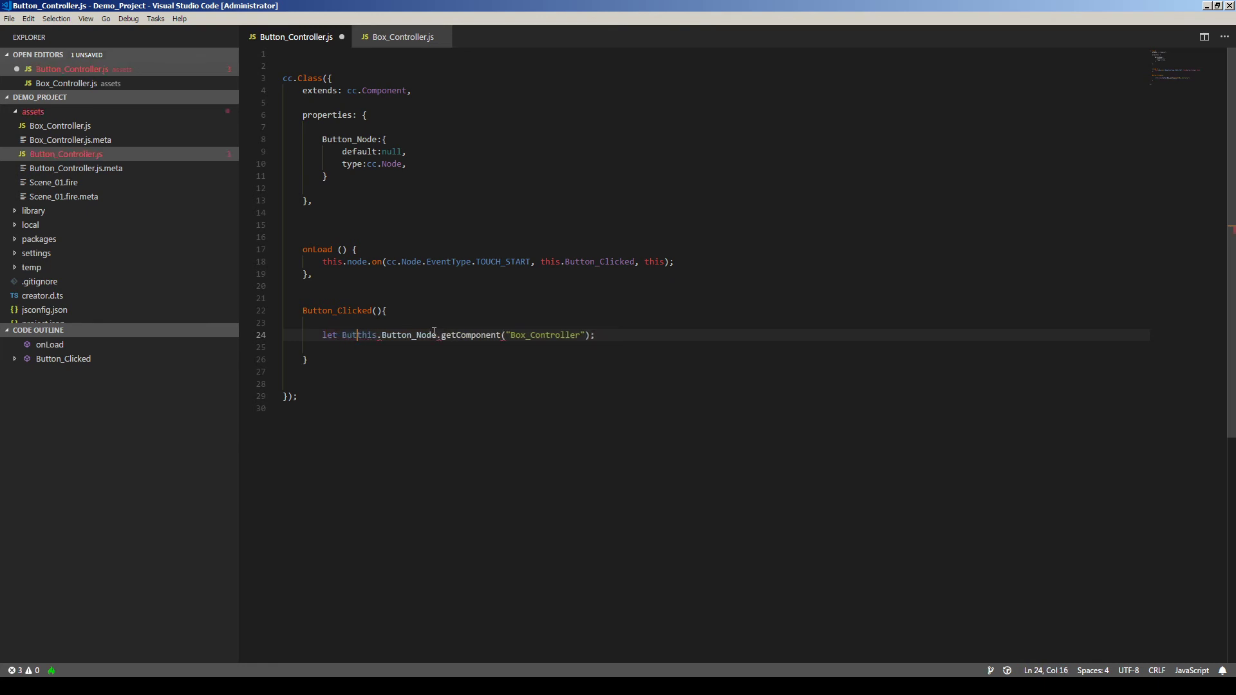
{"action": "type", "text": "box_"}
{"action": "type", "text": "controller ="}
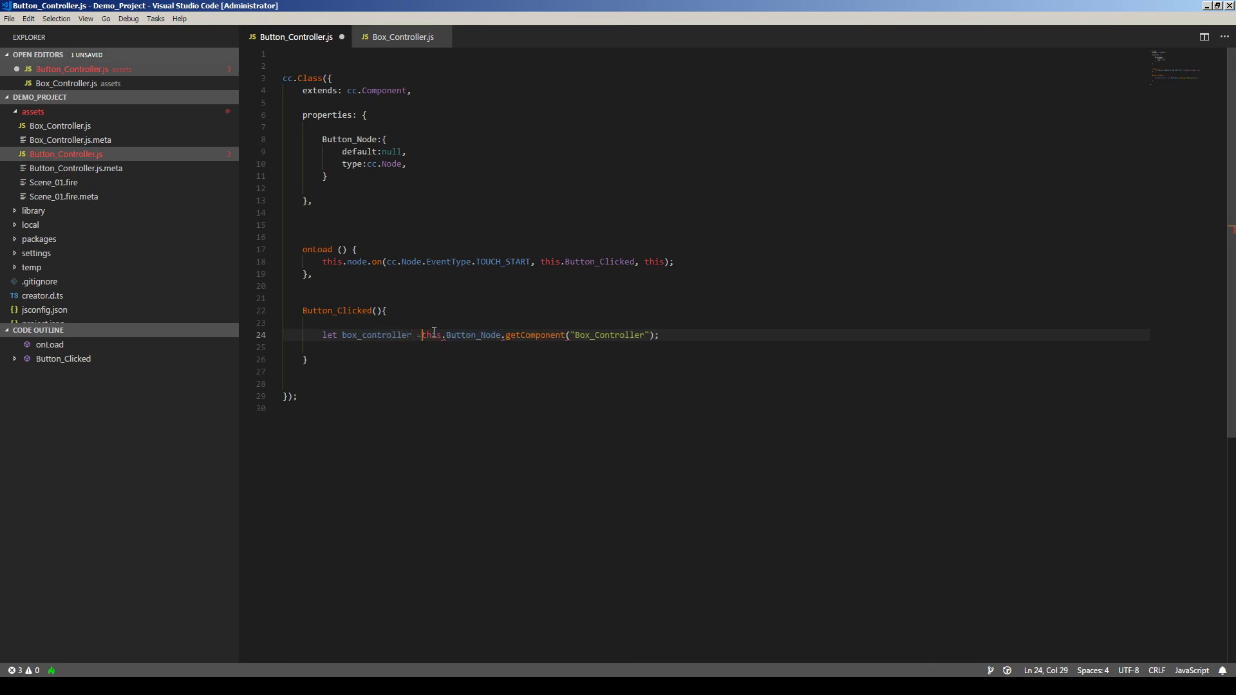
{"action": "key", "text": "End"}
{"action": "key", "text": "Return"}
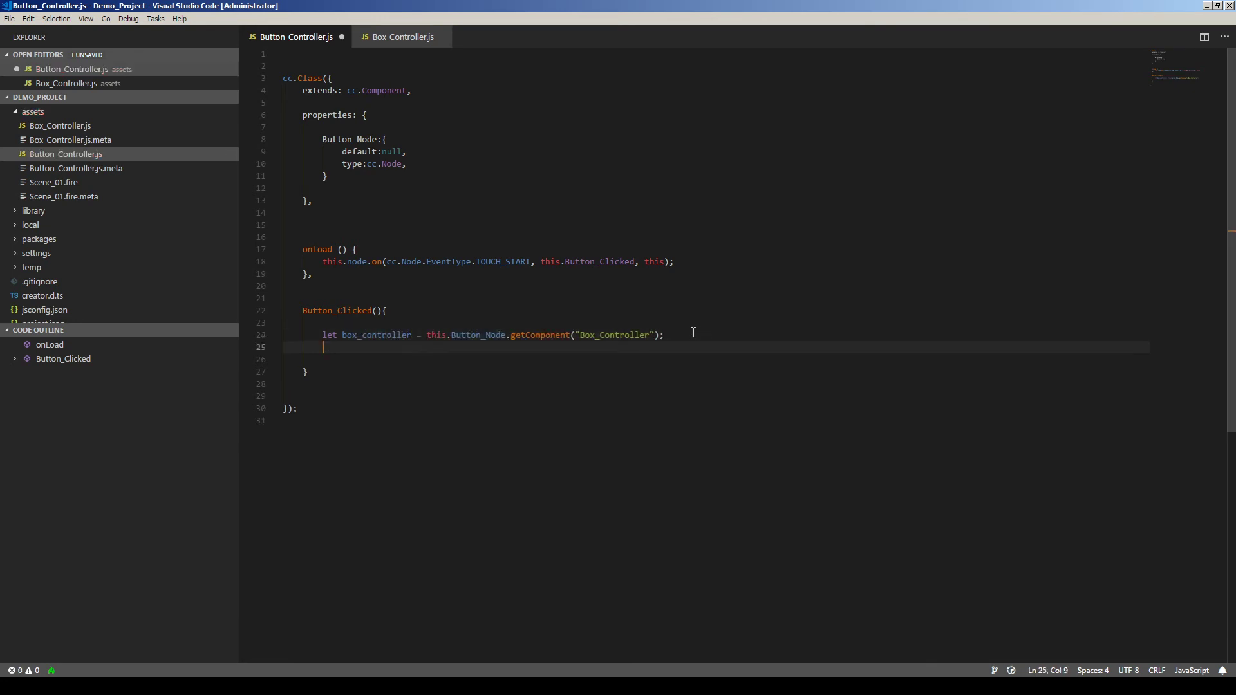
{"action": "double_click", "coordinate": [623, 333]}
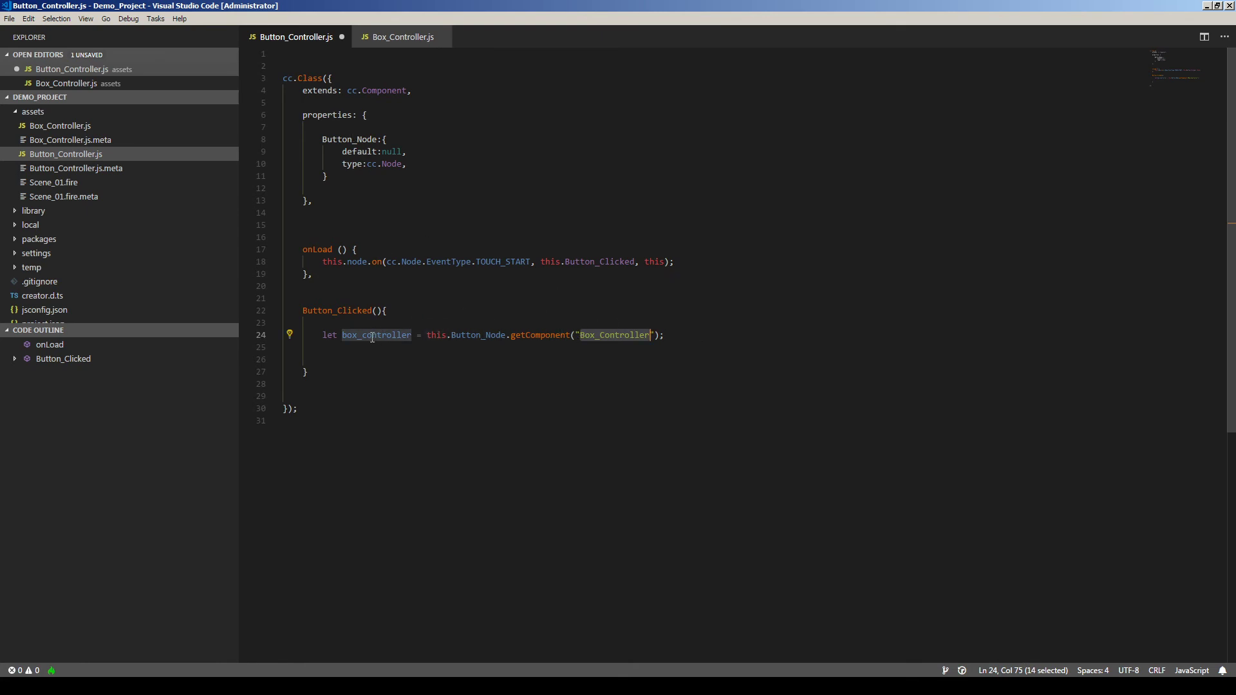
Add box_controller.Change_My_Box_Color(); on line 26, removing the stray 'box.' prefix.
{"action": "left_click", "coordinate": [713, 339]}
{"action": "key", "text": "Return"}
{"action": "key", "text": "Return"}
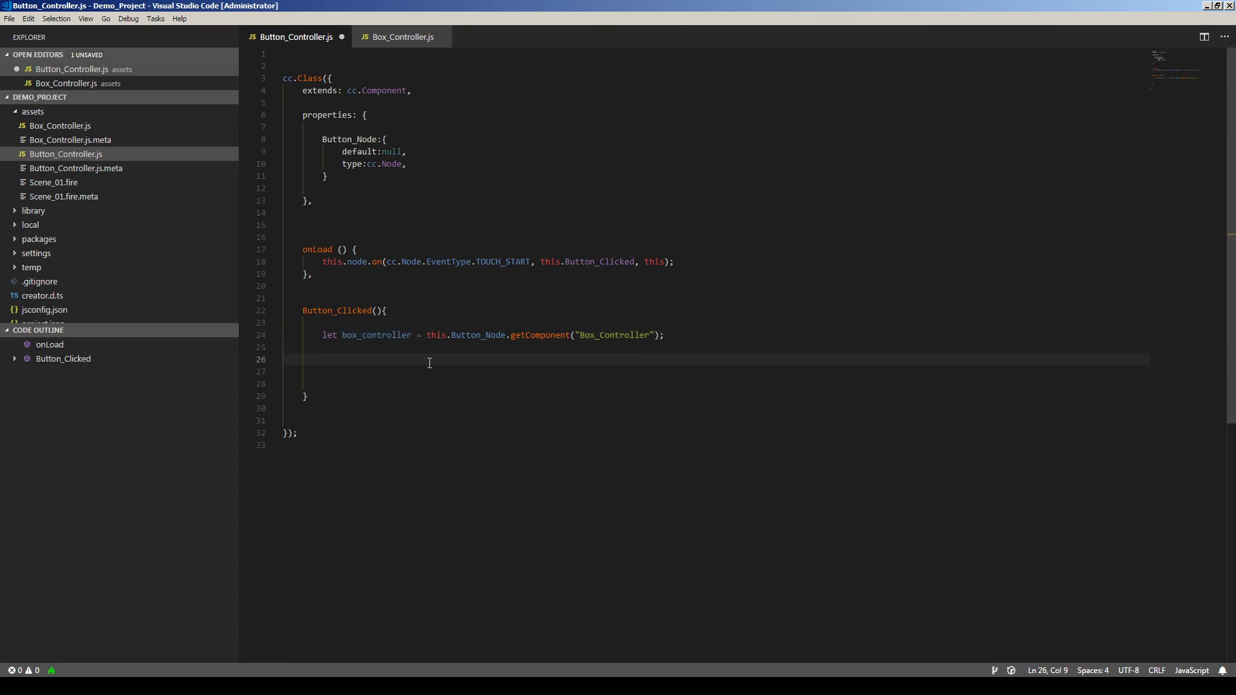
{"action": "type", "text": "bo"}
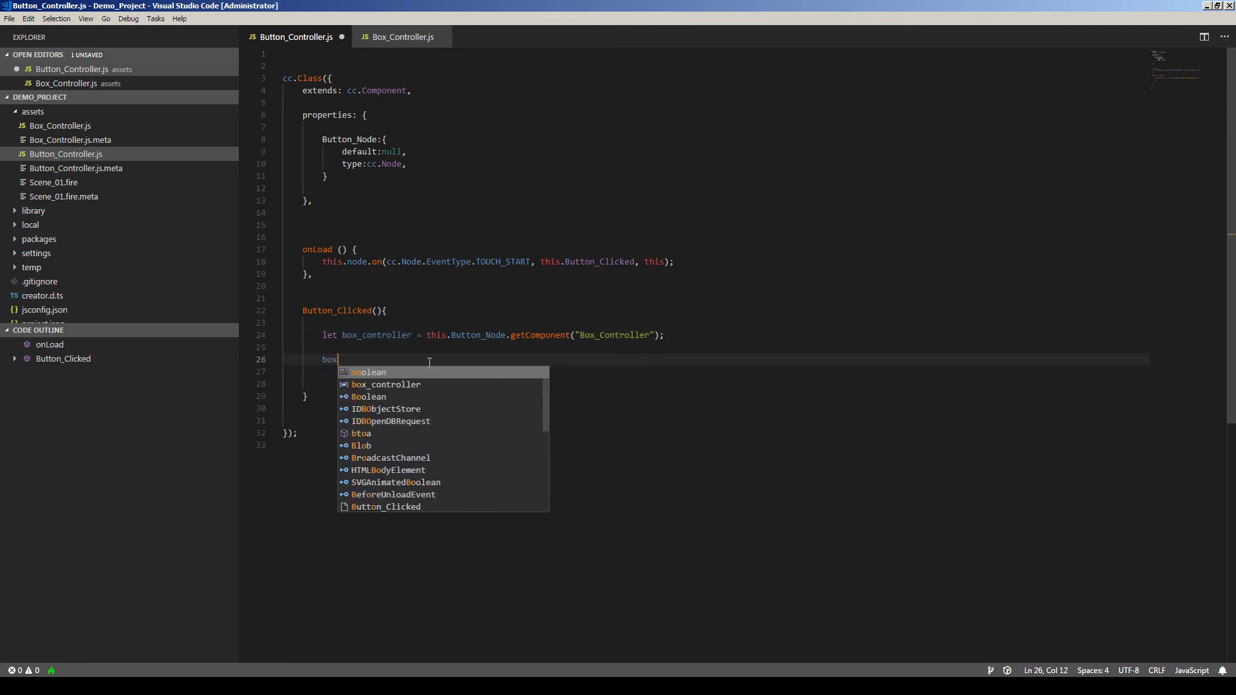
{"action": "type", "text": "x."}
{"action": "key", "text": "Up"}
{"action": "key", "text": "Return"}
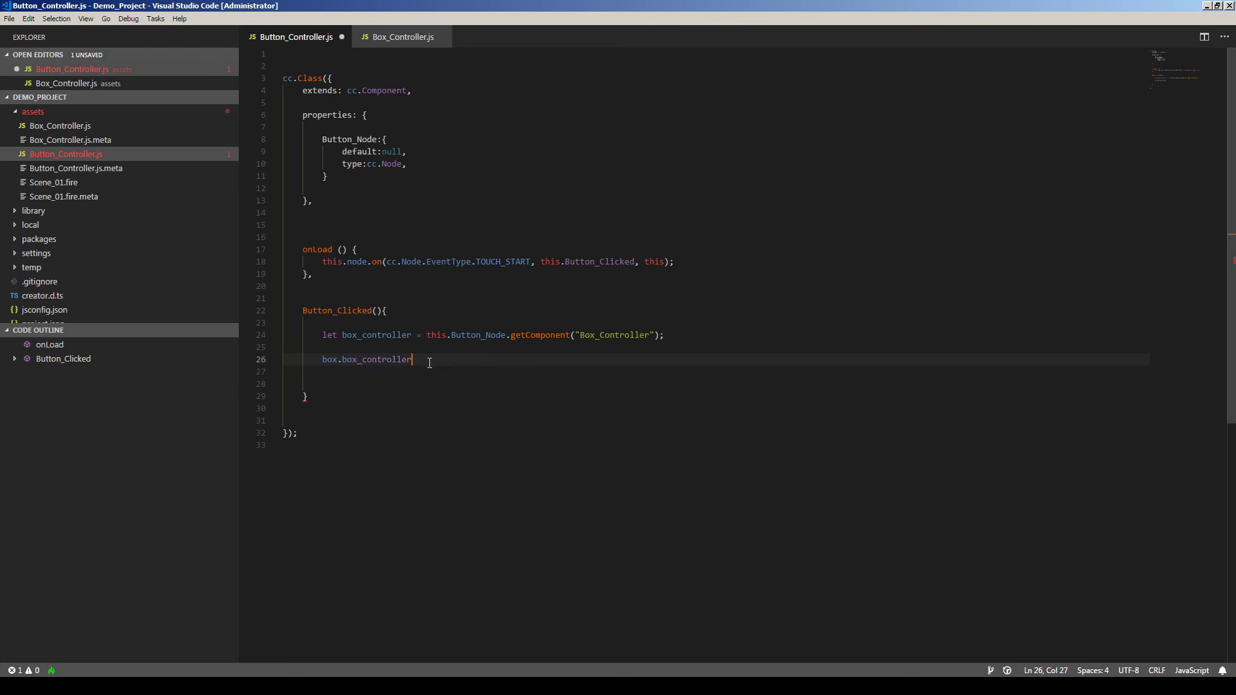
{"action": "type", "text": ".Change_My_Box_Color"}
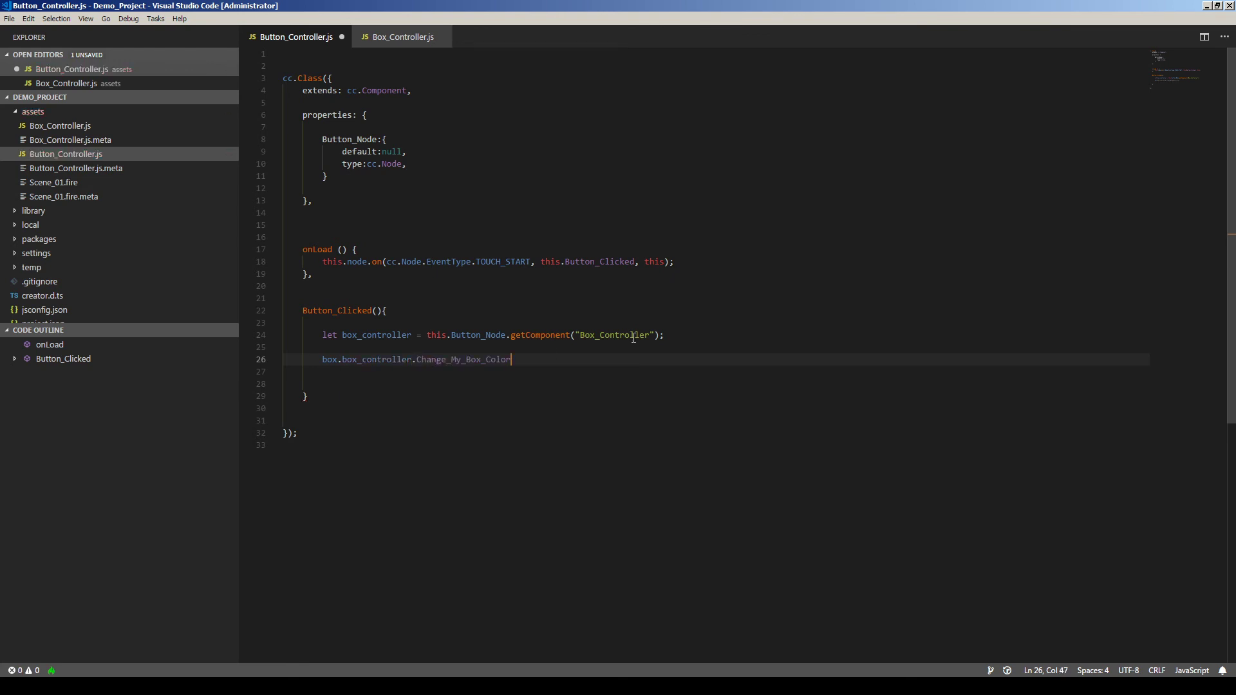
{"action": "type", "text": "();"}
{"action": "left_click_drag", "start_coordinate": [284, 359], "coordinate": [322, 360]}
{"action": "double_click", "coordinate": [333, 358]}
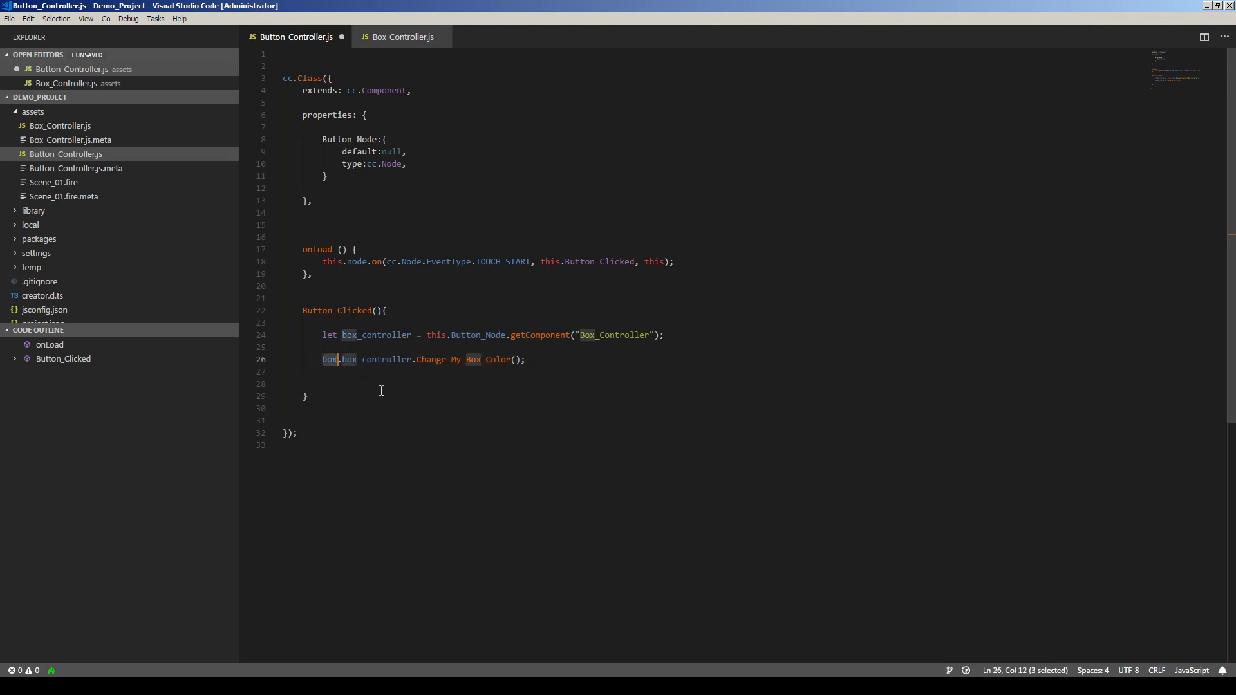
{"action": "key", "text": "Delete"}
{"action": "key", "text": "Delete"}
{"action": "double_click", "coordinate": [365, 360]}
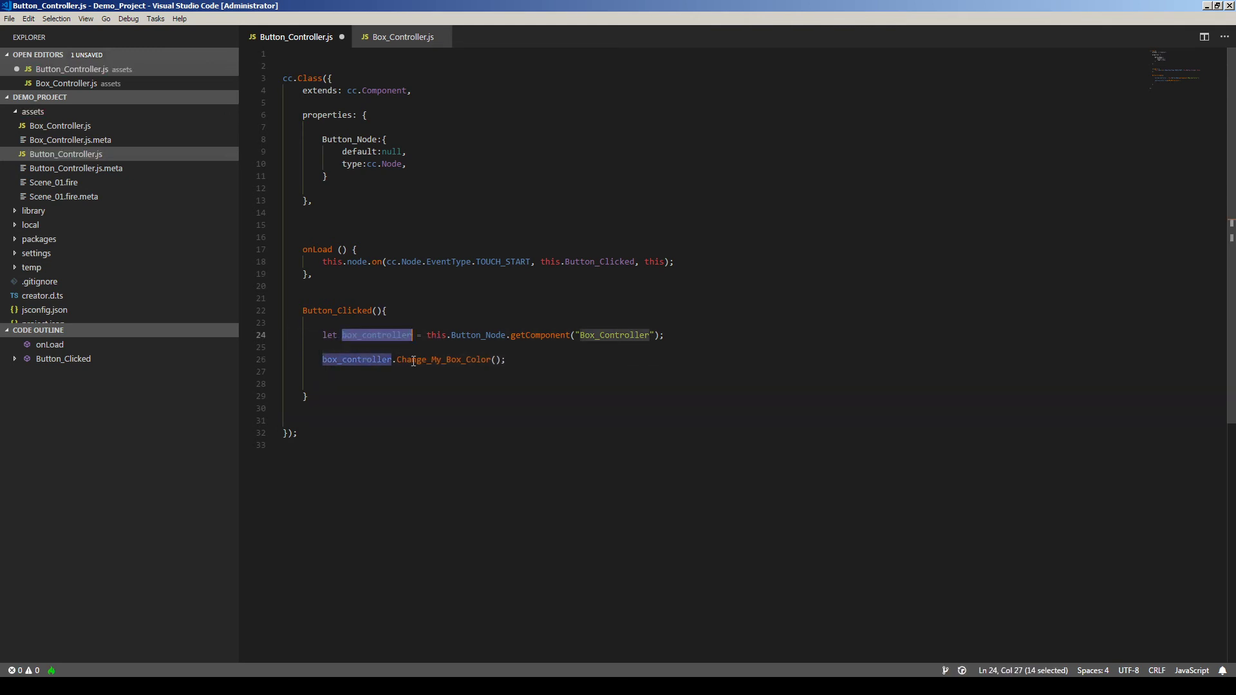
{"action": "left_click", "coordinate": [521, 359]}
Save Button_Controller.js and view Change_My_Box_Color in Box_Controller.js.
{"action": "key", "text": "ctrl+s"}
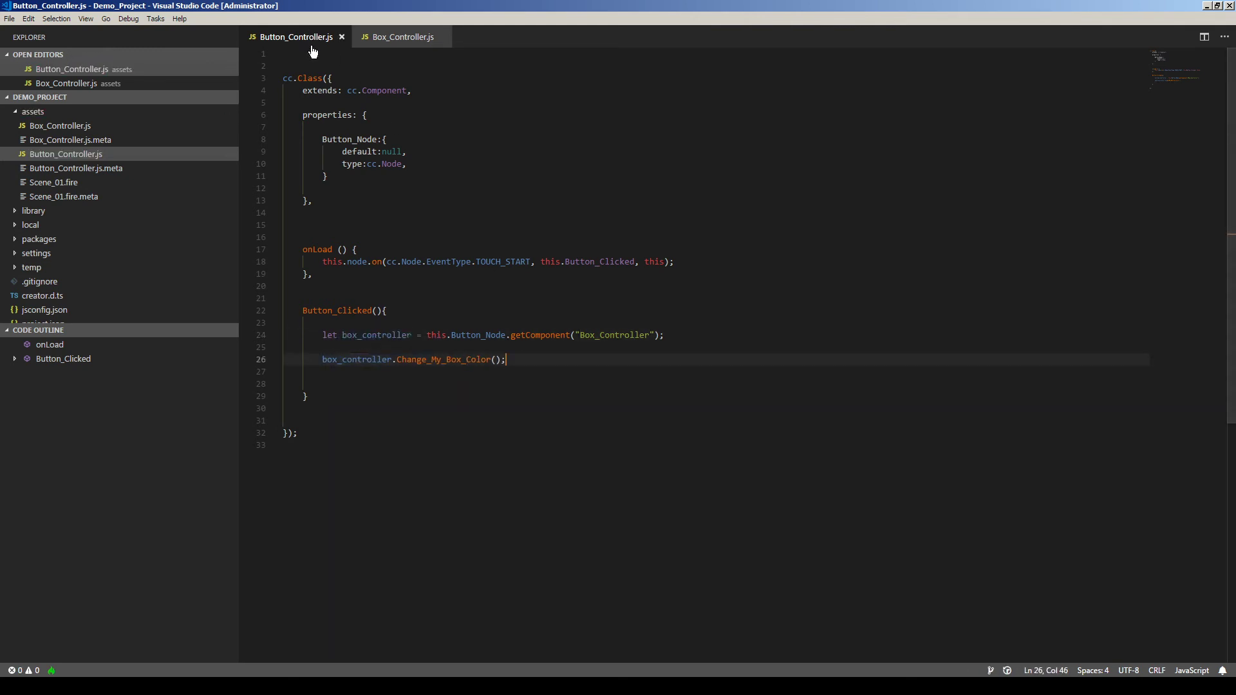
{"action": "left_click", "coordinate": [403, 37]}
{"action": "double_click", "coordinate": [345, 164]}
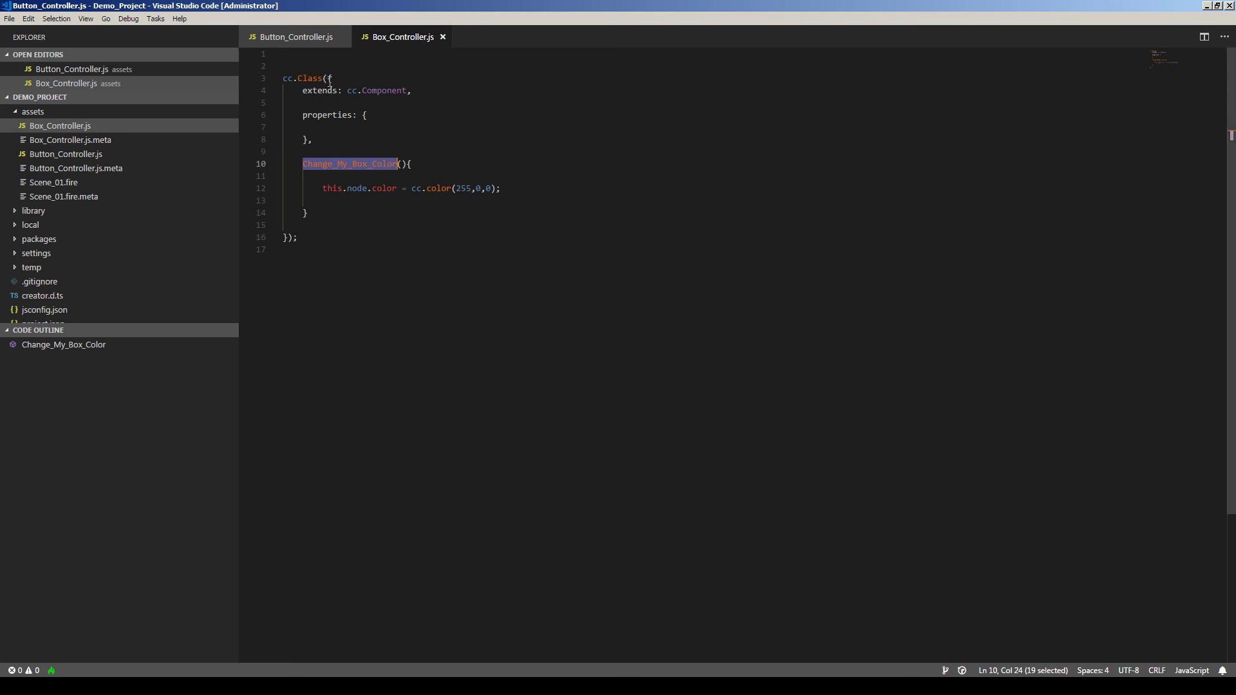
Set the Button node's Button_Node property to the Box node.
{"action": "left_click", "coordinate": [308, 37]}
{"action": "left_click", "coordinate": [491, 302]}
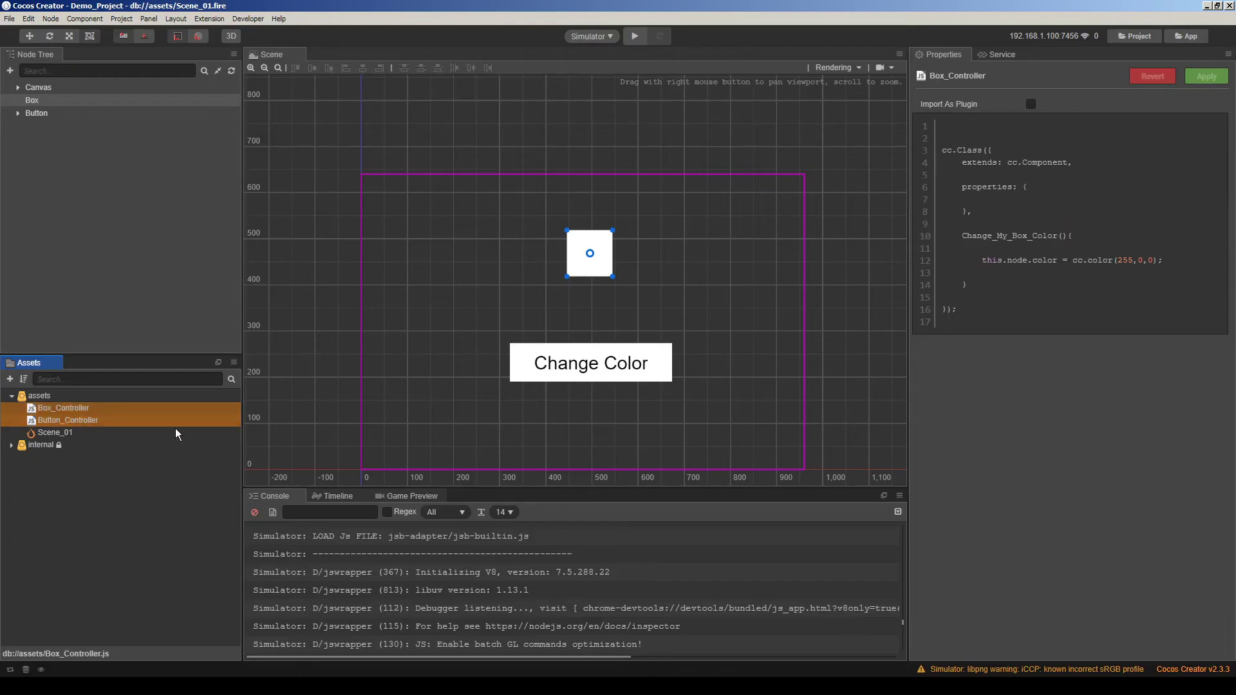
{"action": "left_click", "coordinate": [38, 100]}
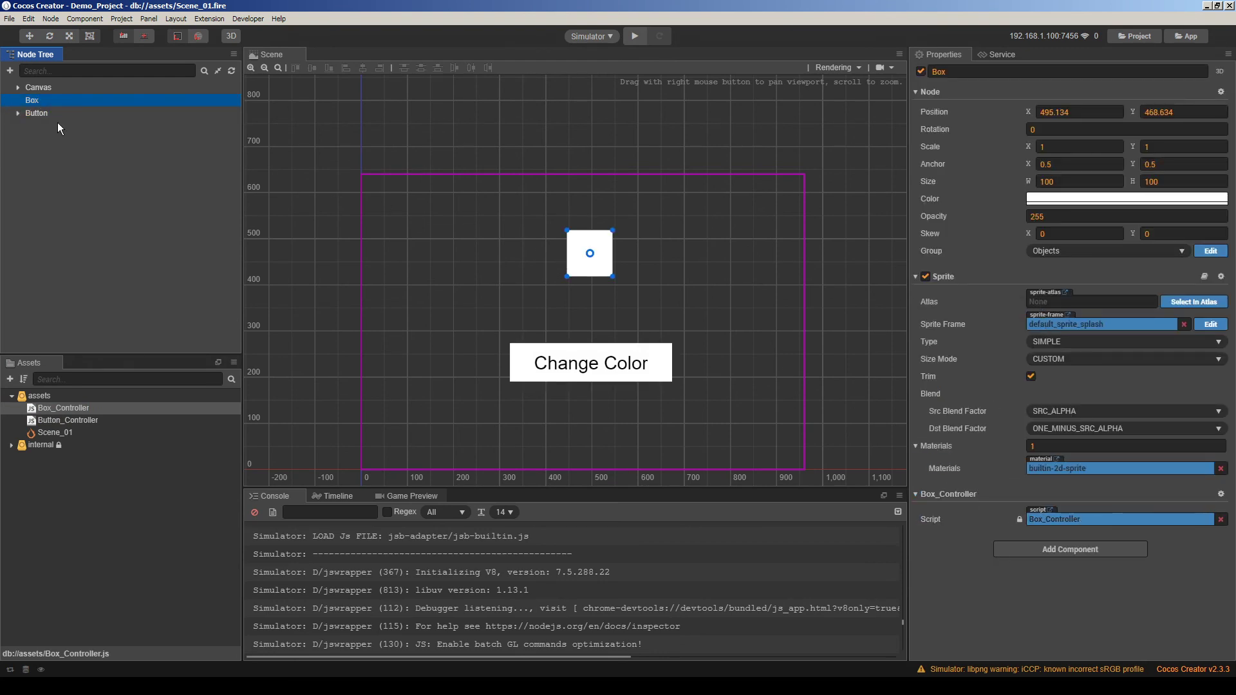
{"action": "left_click", "coordinate": [43, 110]}
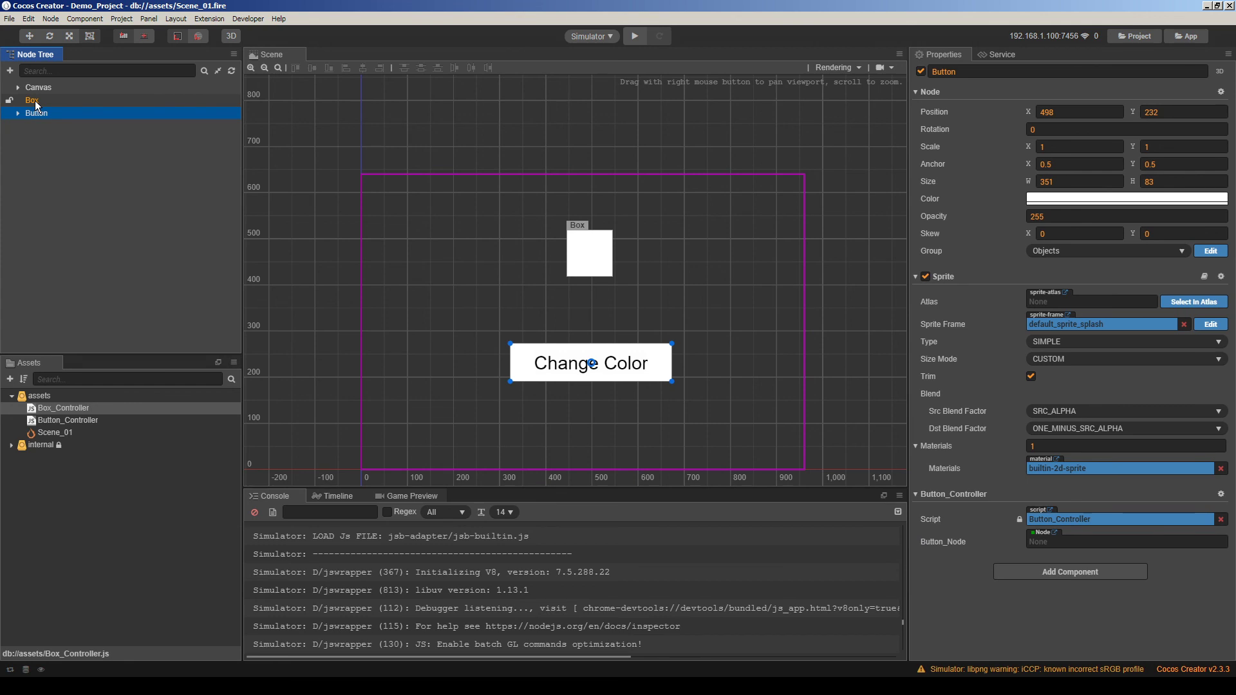
{"action": "left_click_drag", "start_coordinate": [35, 100], "coordinate": [349, 231]}
{"action": "left_click_drag", "start_coordinate": [348, 231], "coordinate": [1060, 545]}
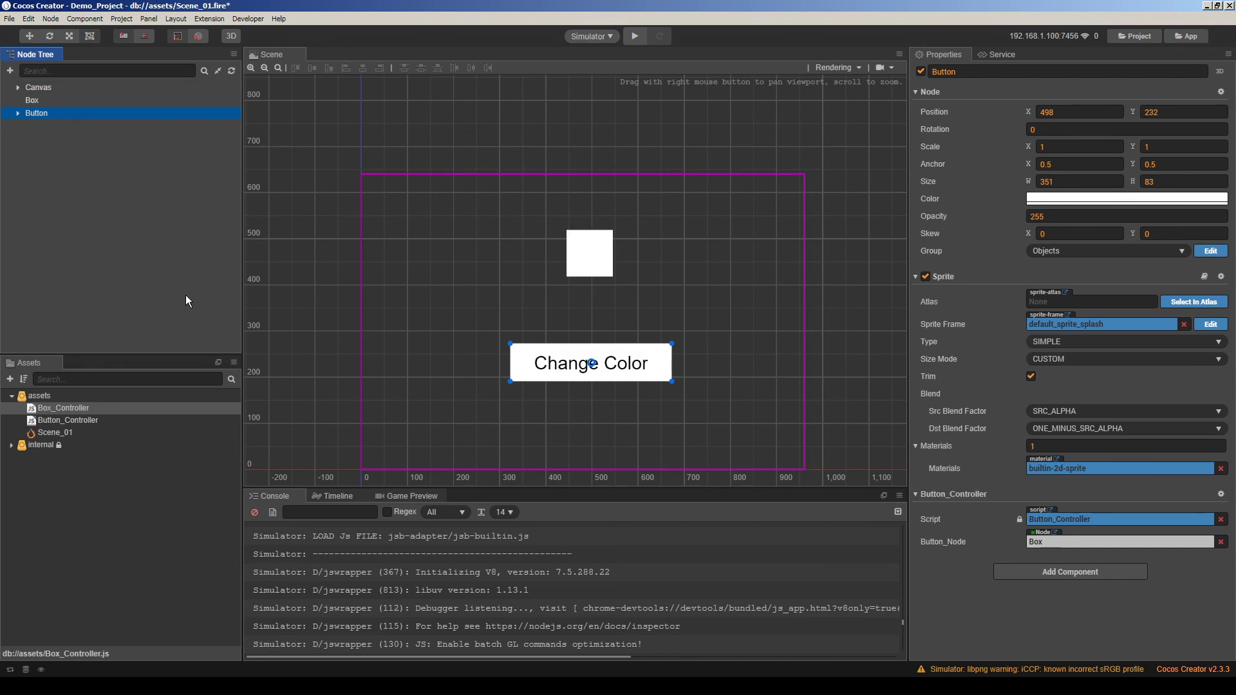
{"action": "left_click", "coordinate": [128, 279]}
{"action": "key", "text": "ctrl+s"}
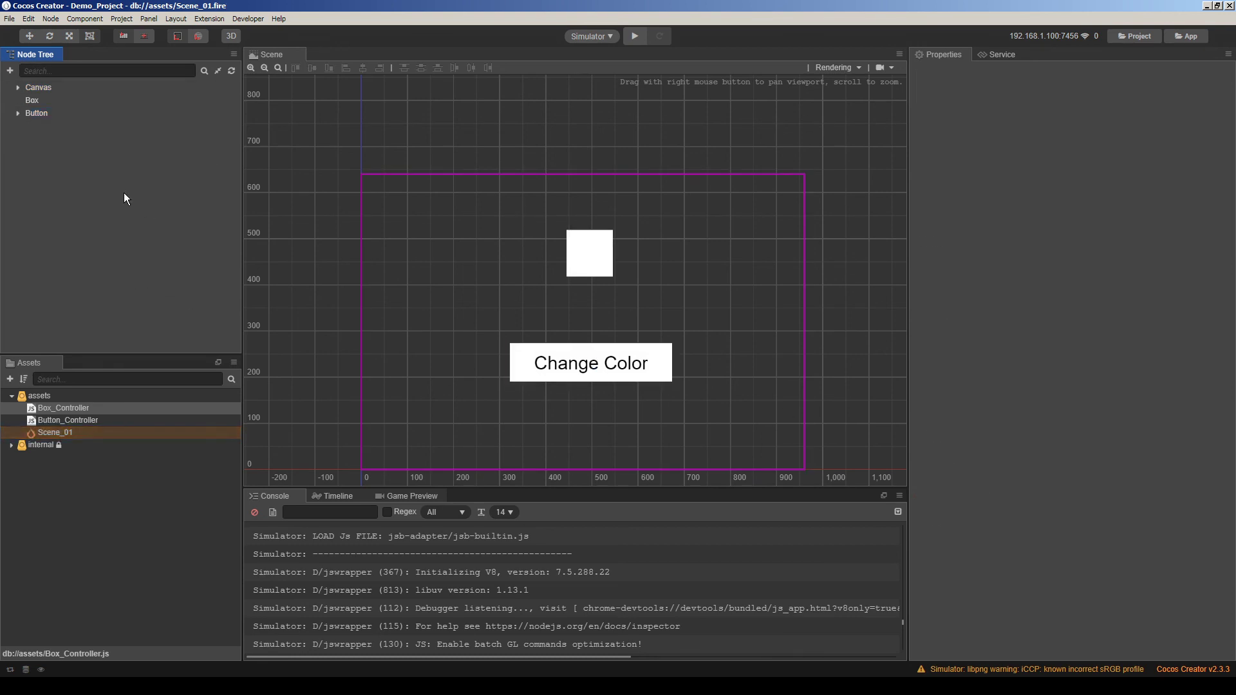
{"action": "left_click", "coordinate": [636, 39]}
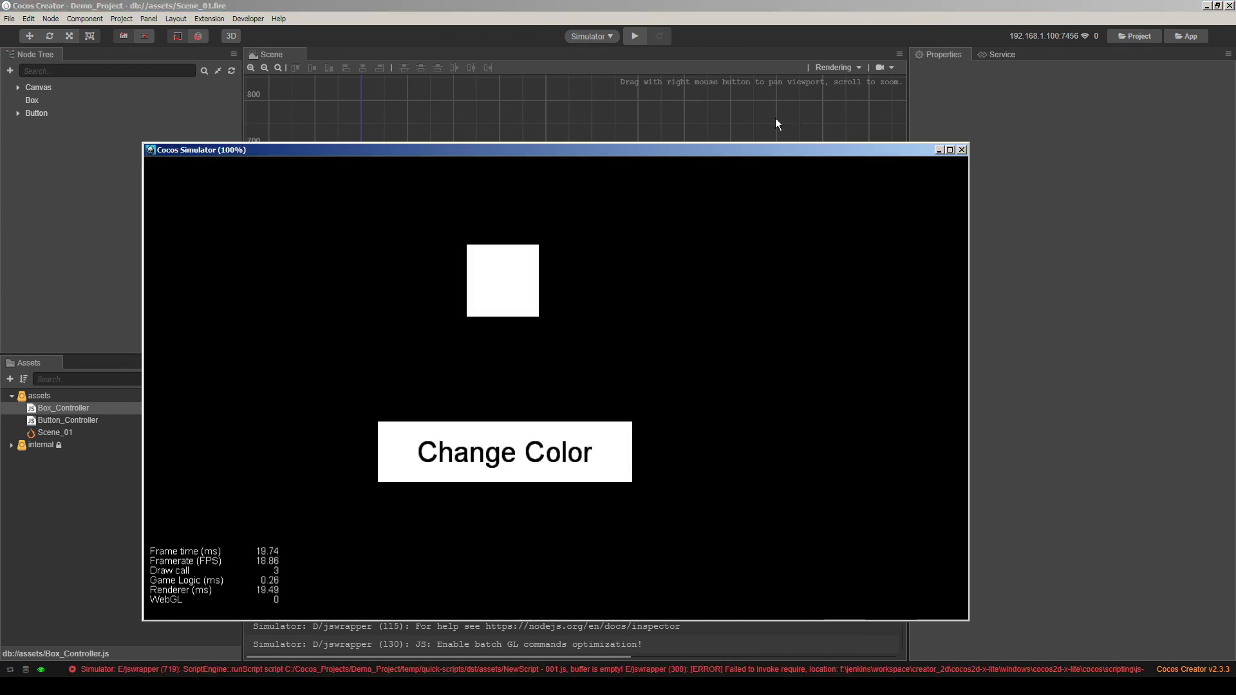
{"action": "left_click", "coordinate": [510, 450]}
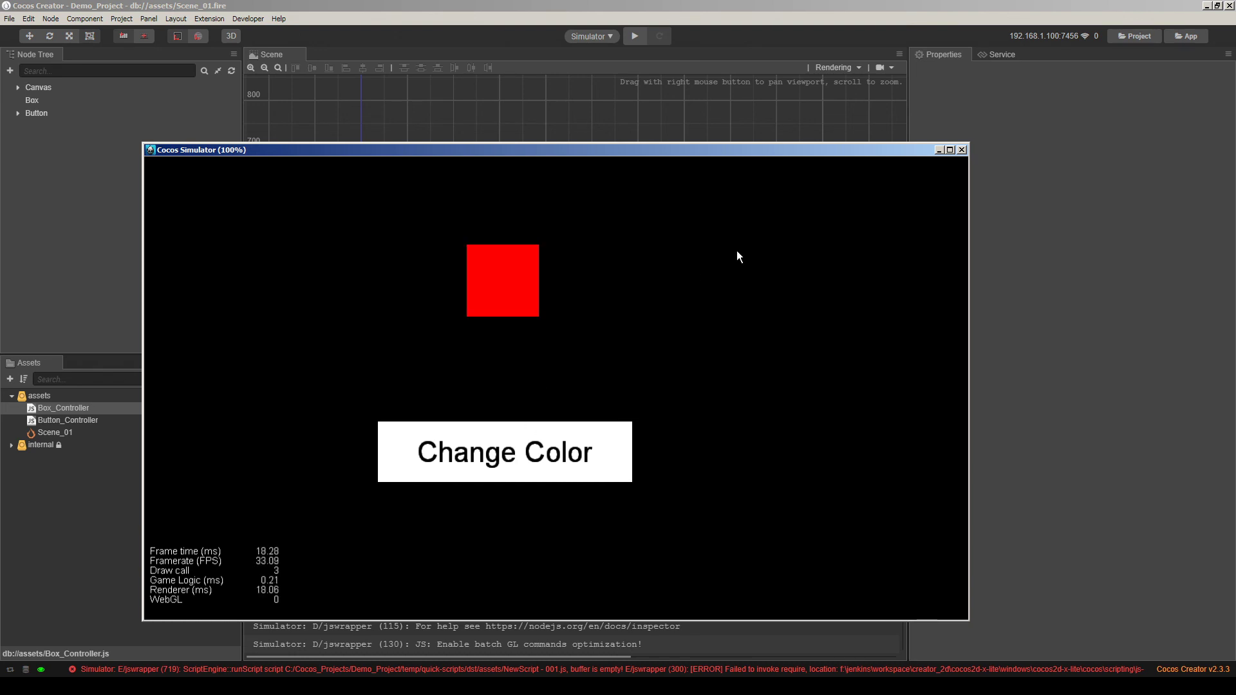
{"action": "left_click", "coordinate": [963, 151]}
{"action": "left_click", "coordinate": [90, 217]}
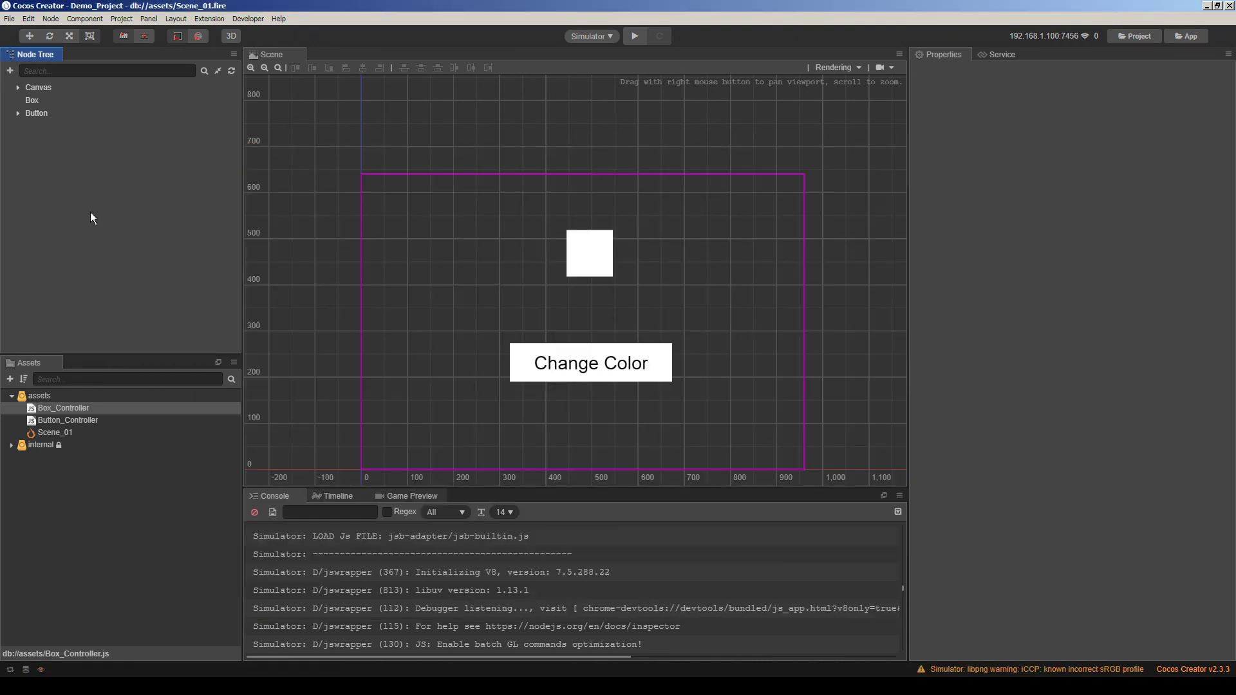
Recheck the Button and Box nodes and the Button_Controller and Box_Controller script assets.
{"action": "left_click", "coordinate": [35, 114]}
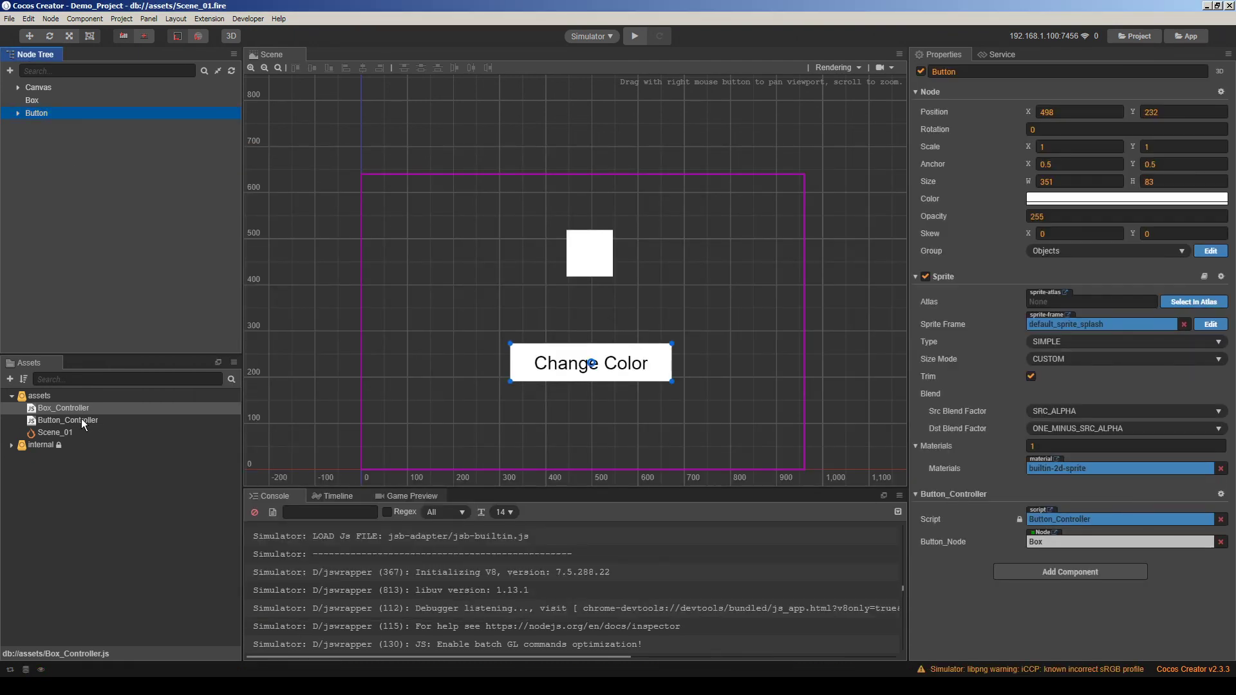
{"action": "left_click", "coordinate": [60, 420]}
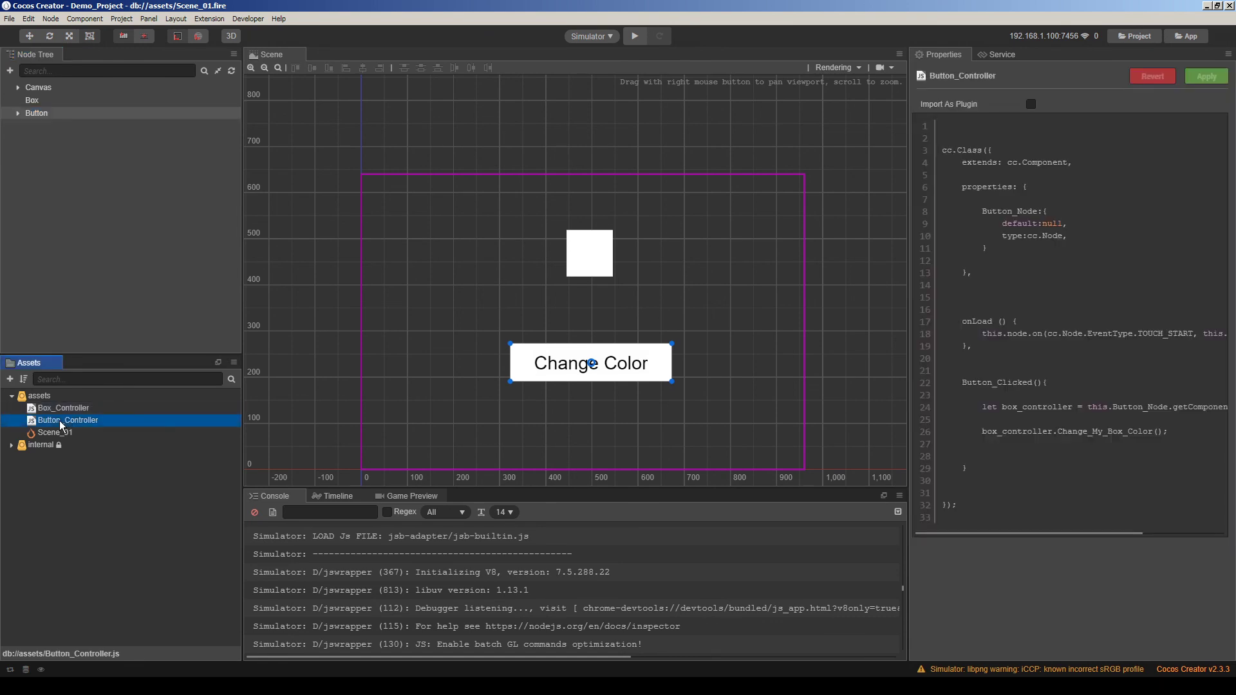
{"action": "left_click", "coordinate": [63, 410]}
{"action": "left_click", "coordinate": [40, 182]}
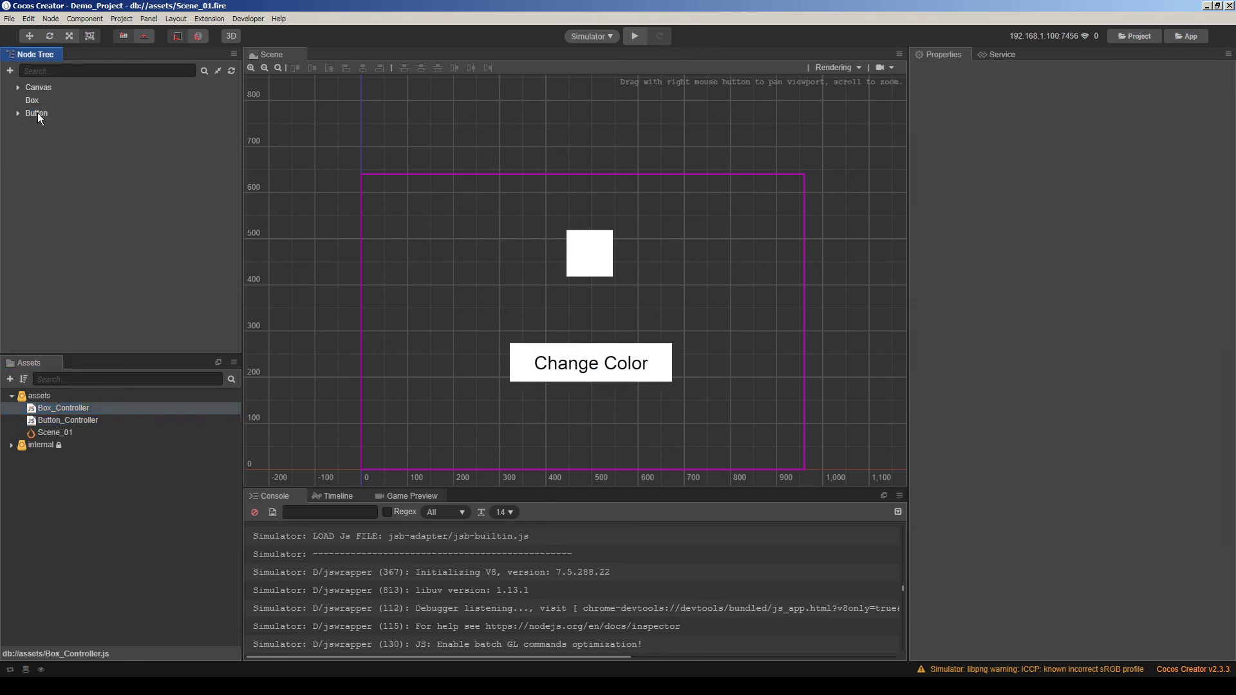
{"action": "left_click", "coordinate": [38, 102]}
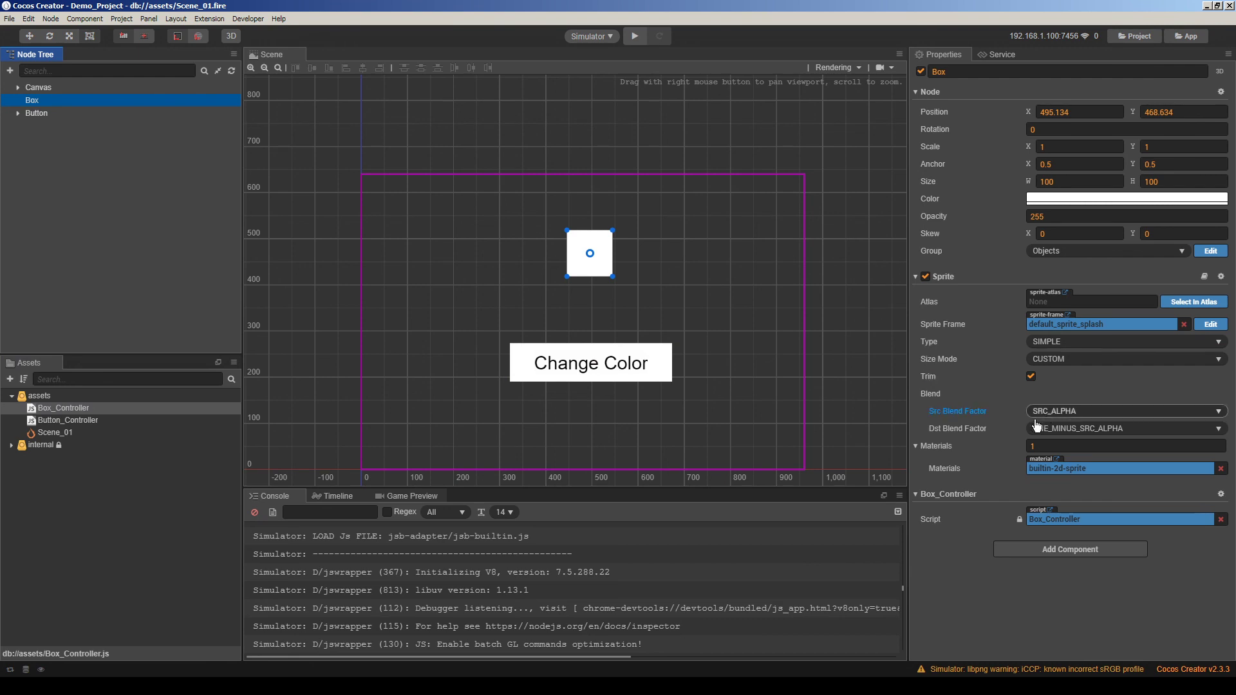
{"action": "left_click", "coordinate": [36, 114]}
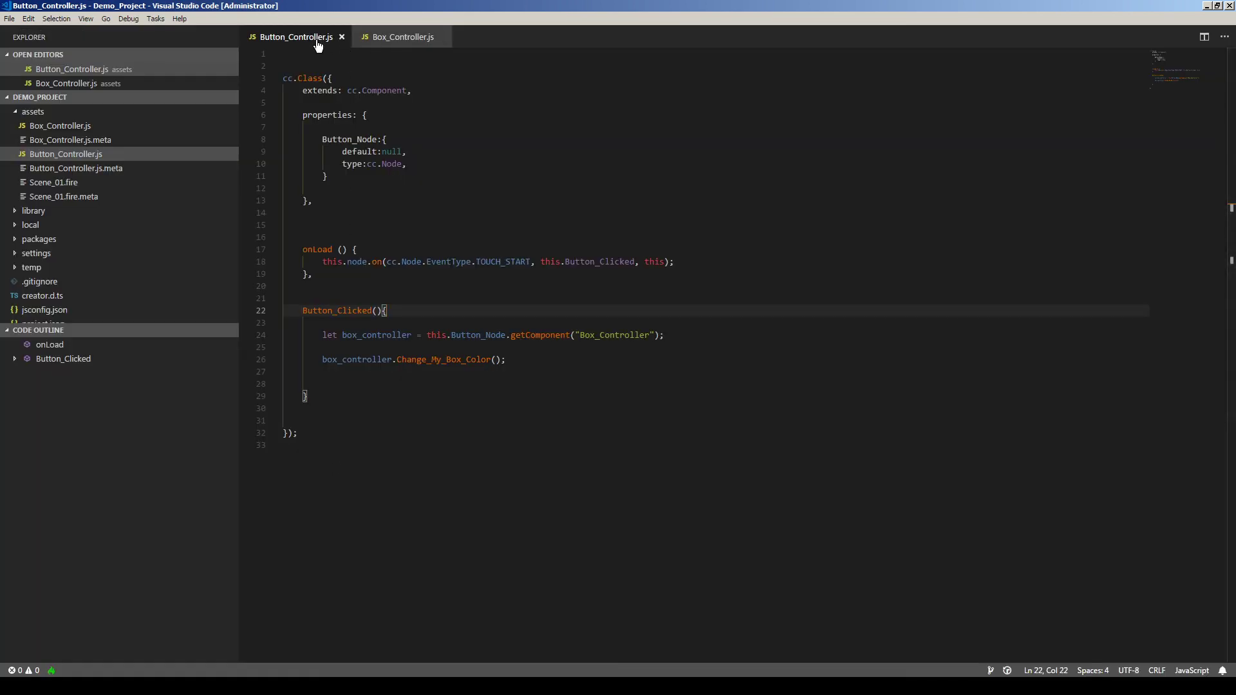
Review Box_Controller.js and the Button_Node reference on line 24, then return to Cocos Creator.
{"action": "left_click", "coordinate": [403, 37]}
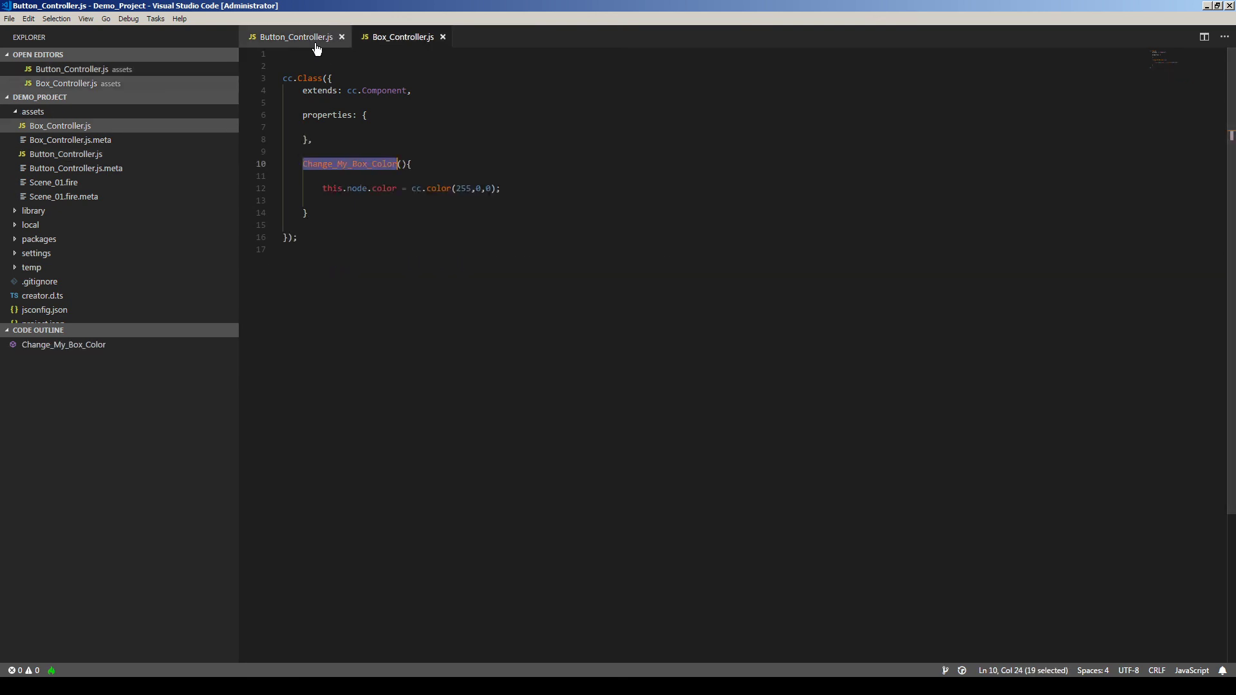
{"action": "left_click", "coordinate": [296, 37]}
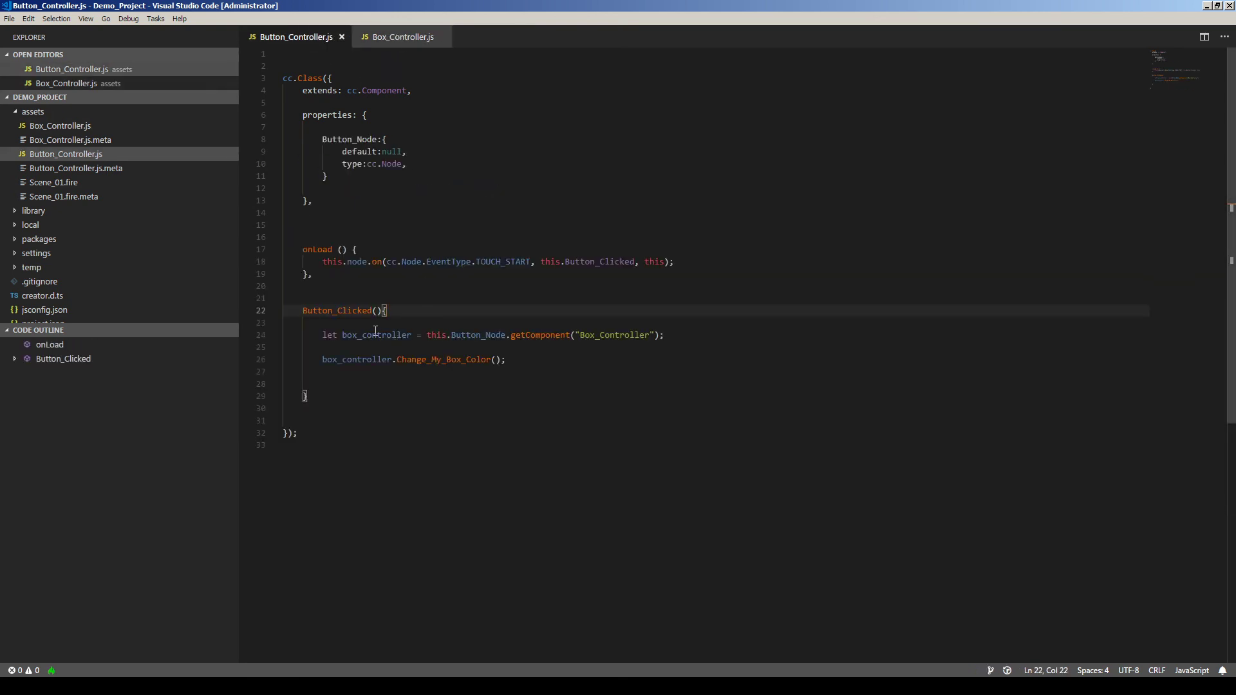
{"action": "double_click", "coordinate": [477, 335]}
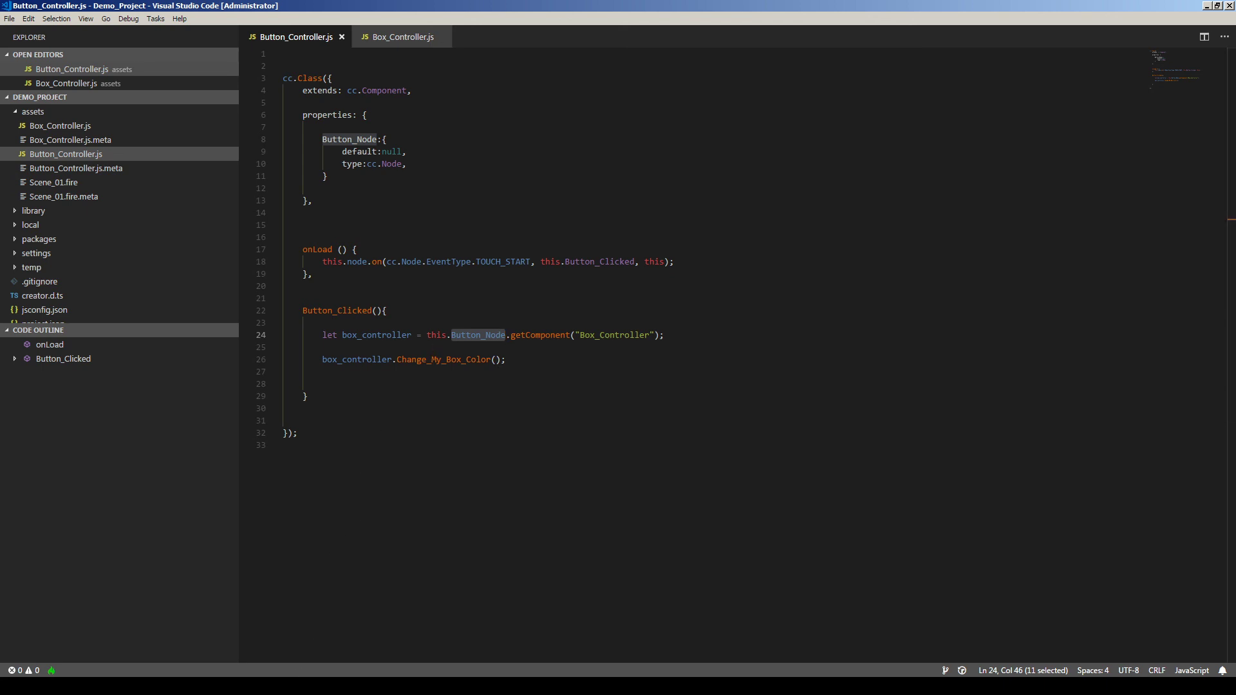
{"action": "key", "text": "alt+Tab"}
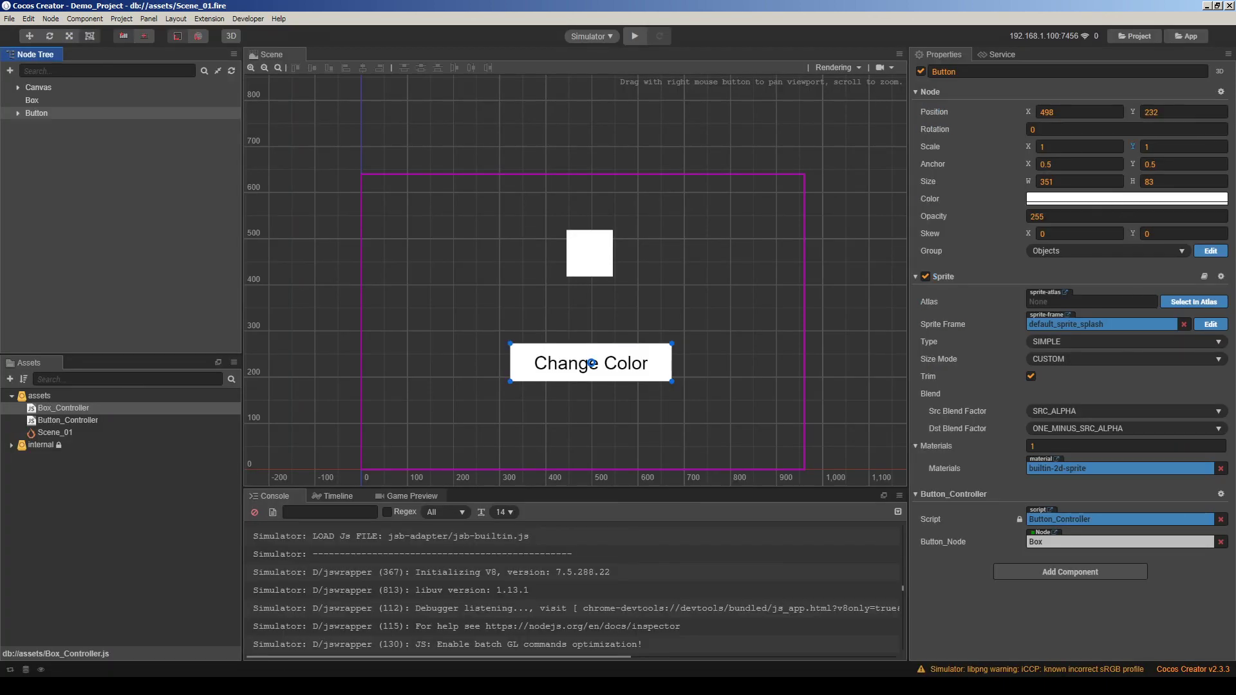